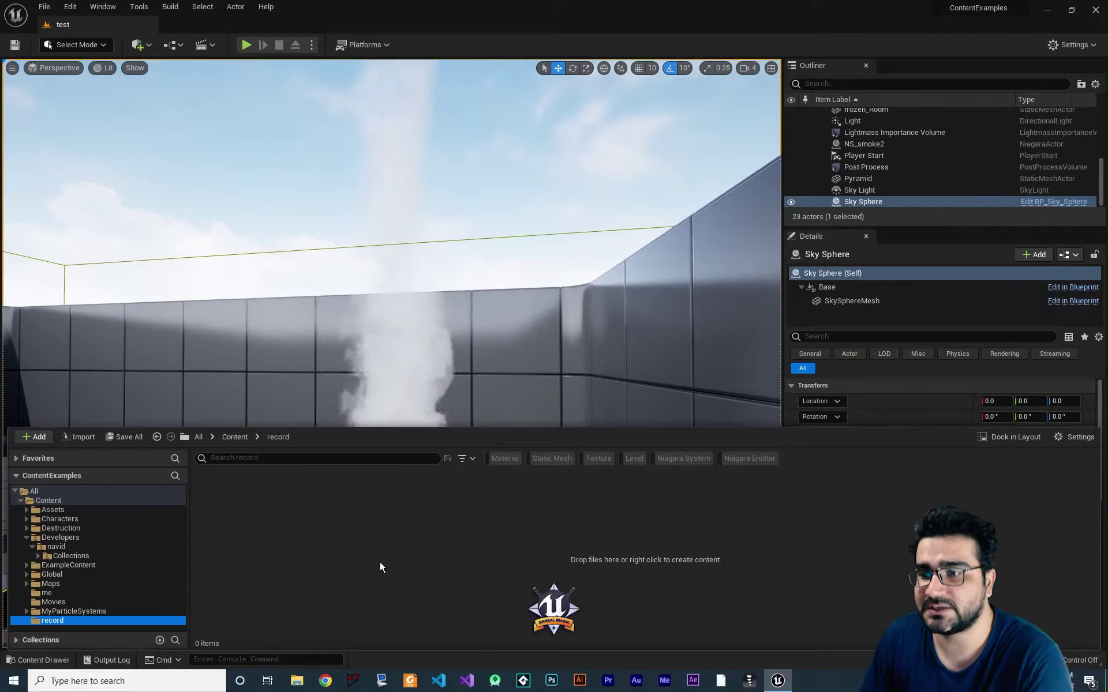
# - Create a Niagara Emitter from the Empty template in the record folder and name it NE_smoke
pyautogui.rightClick(376, 557)
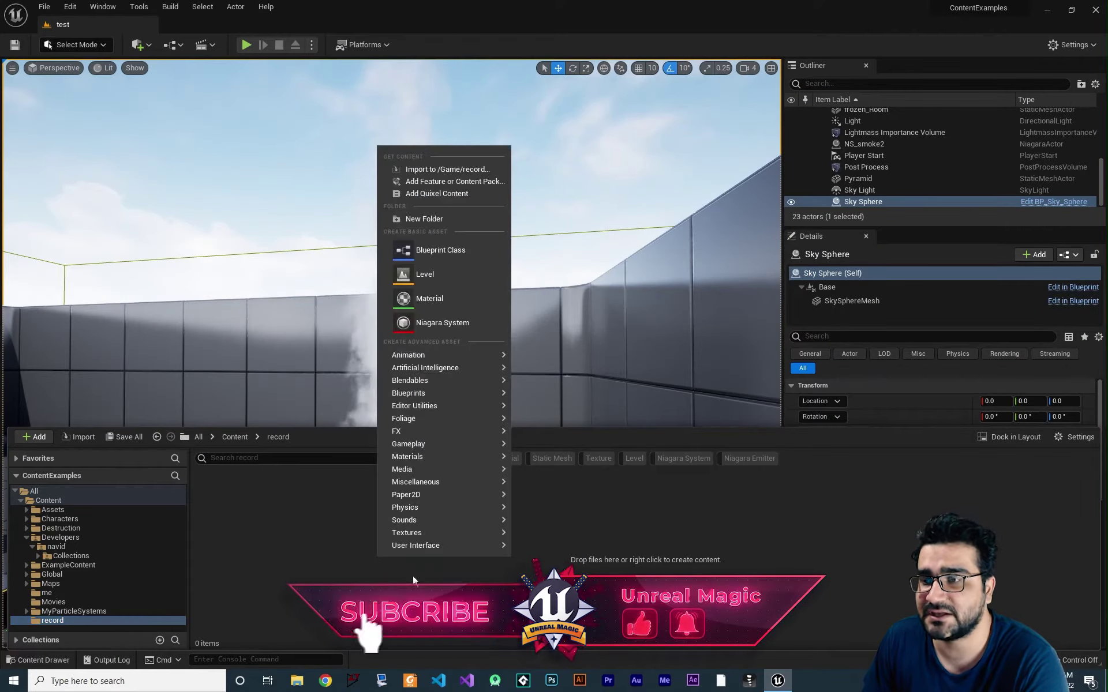
pyautogui.moveTo(429, 432)
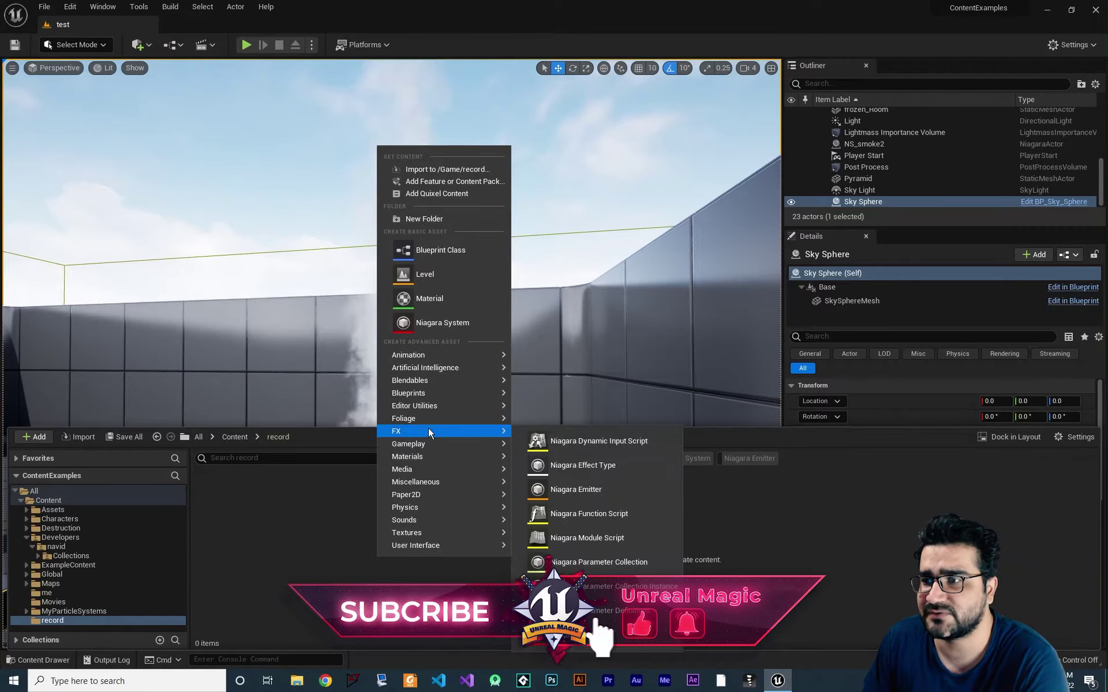
pyautogui.click(591, 491)
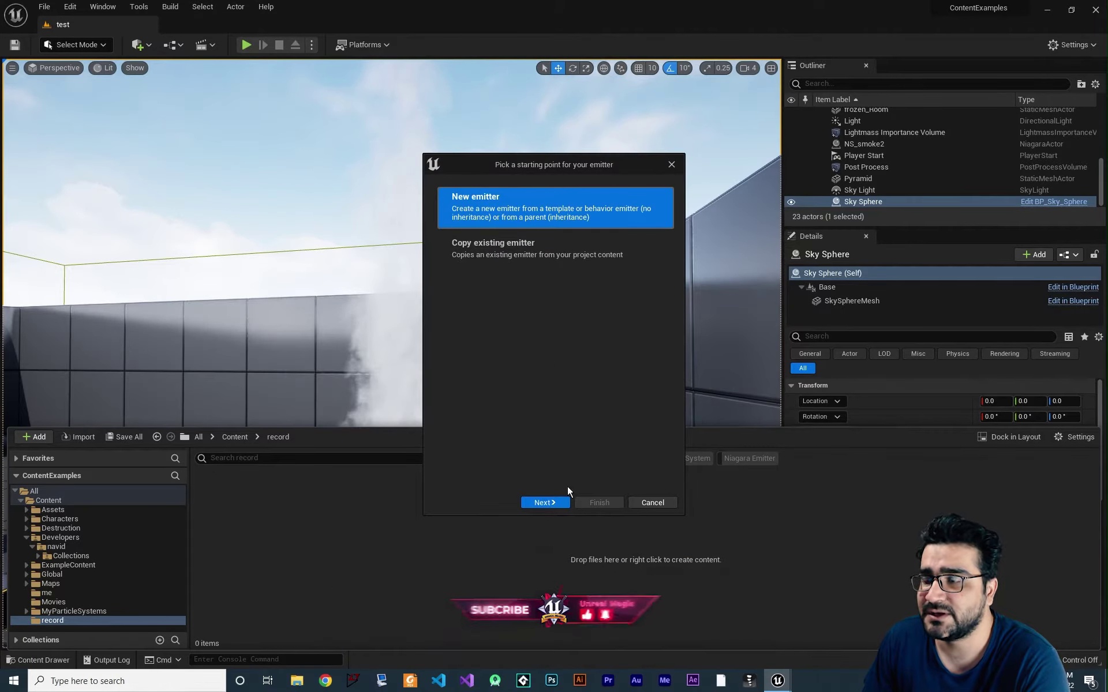
pyautogui.click(551, 503)
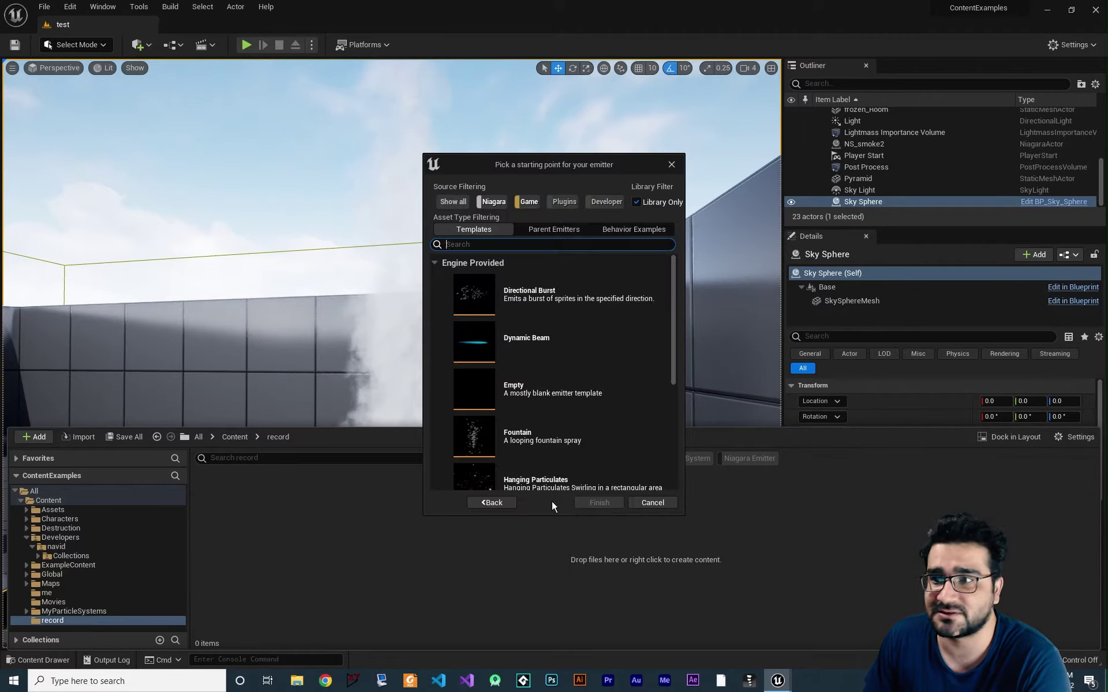
pyautogui.click(556, 398)
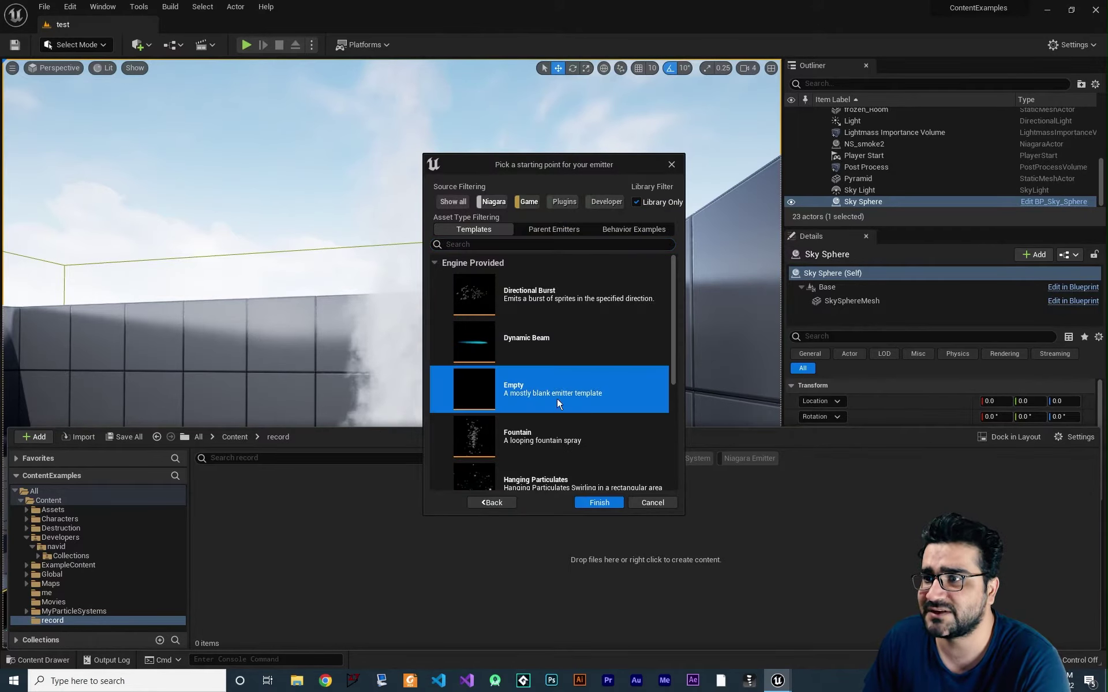
pyautogui.click(598, 503)
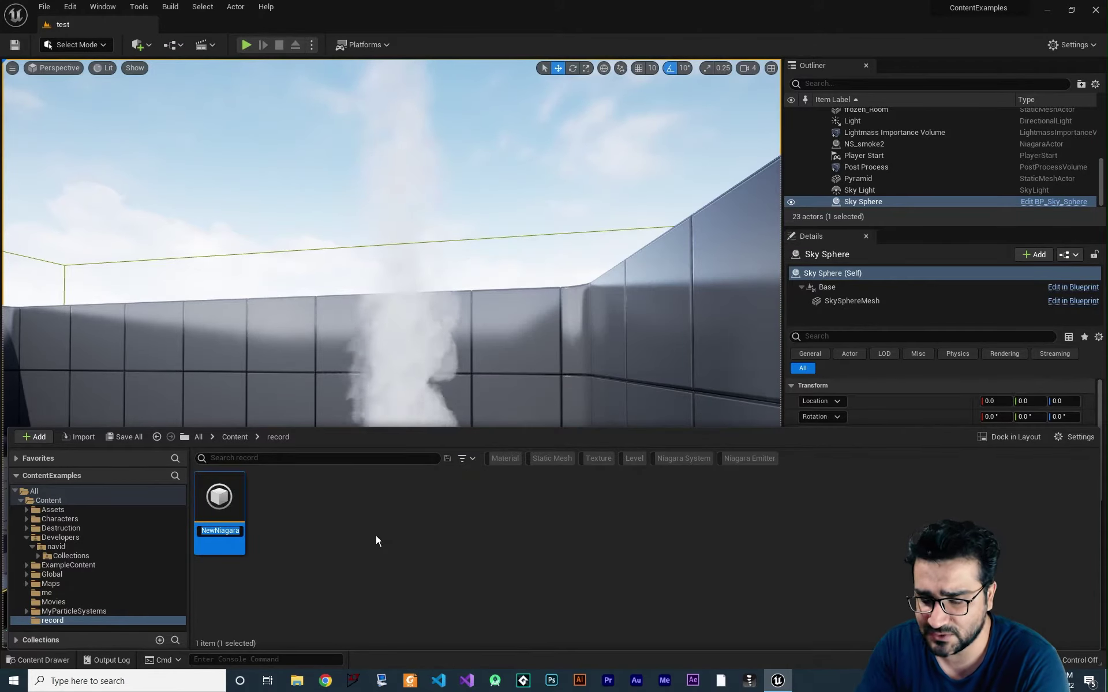
pyautogui.write('NE_')
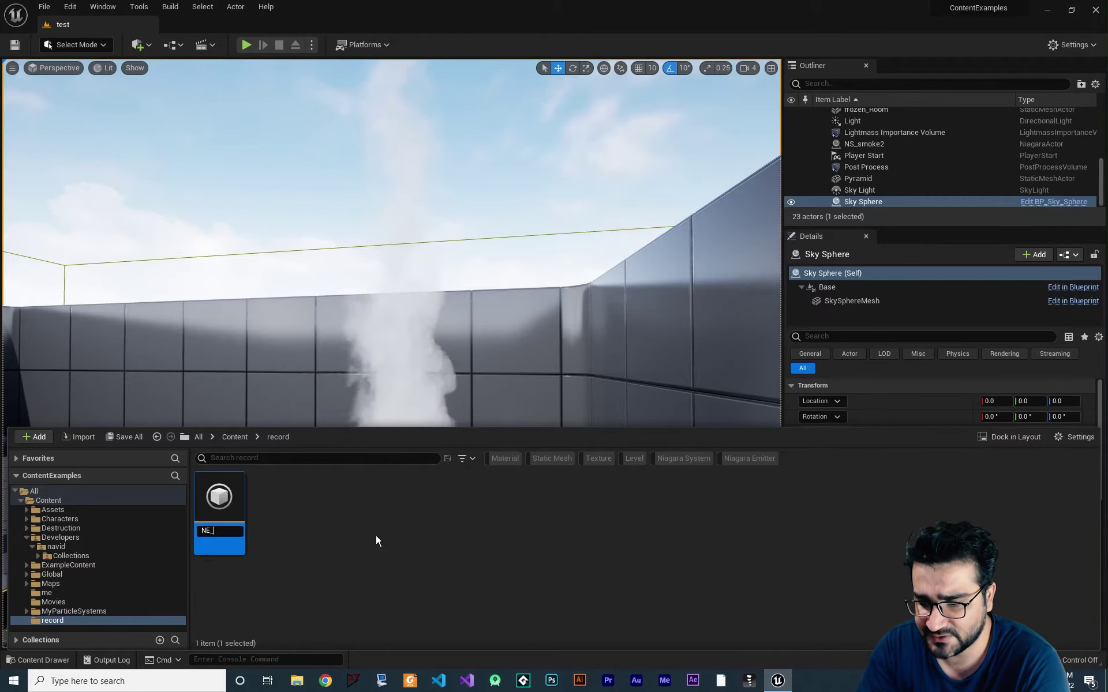
pyautogui.write('smoke')
pyautogui.press('Return')
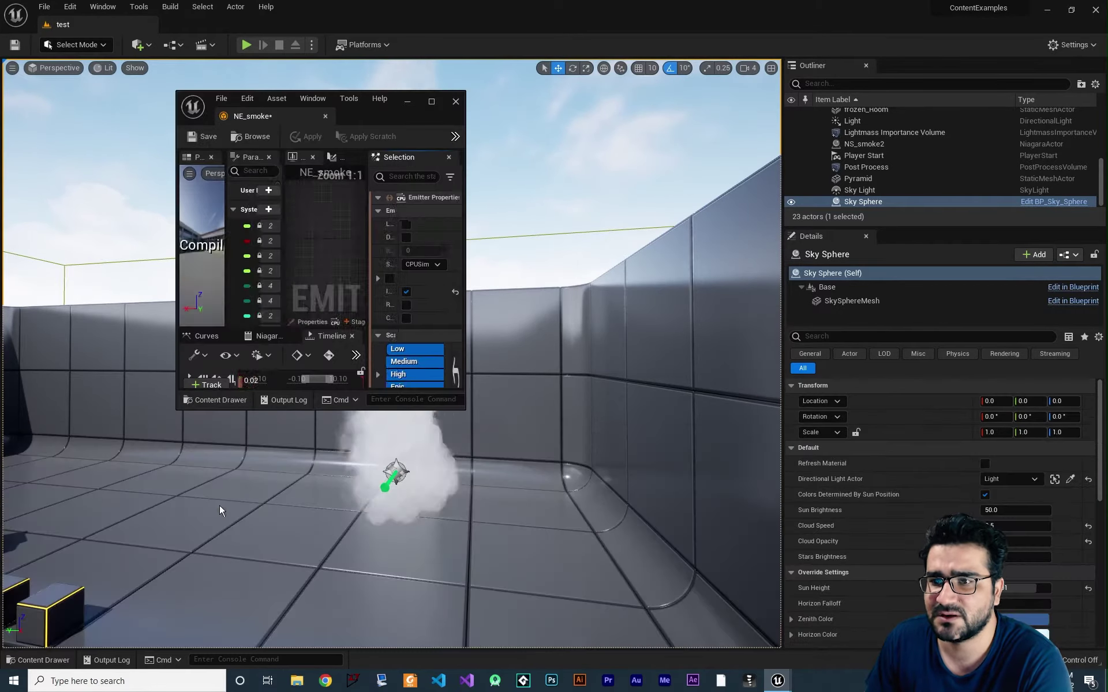
# - Dock the NE_smoke editor in the main window and close its Parameters panel to enlarge the workspace
pyautogui.moveTo(247, 112); pyautogui.dragTo(253, 18)
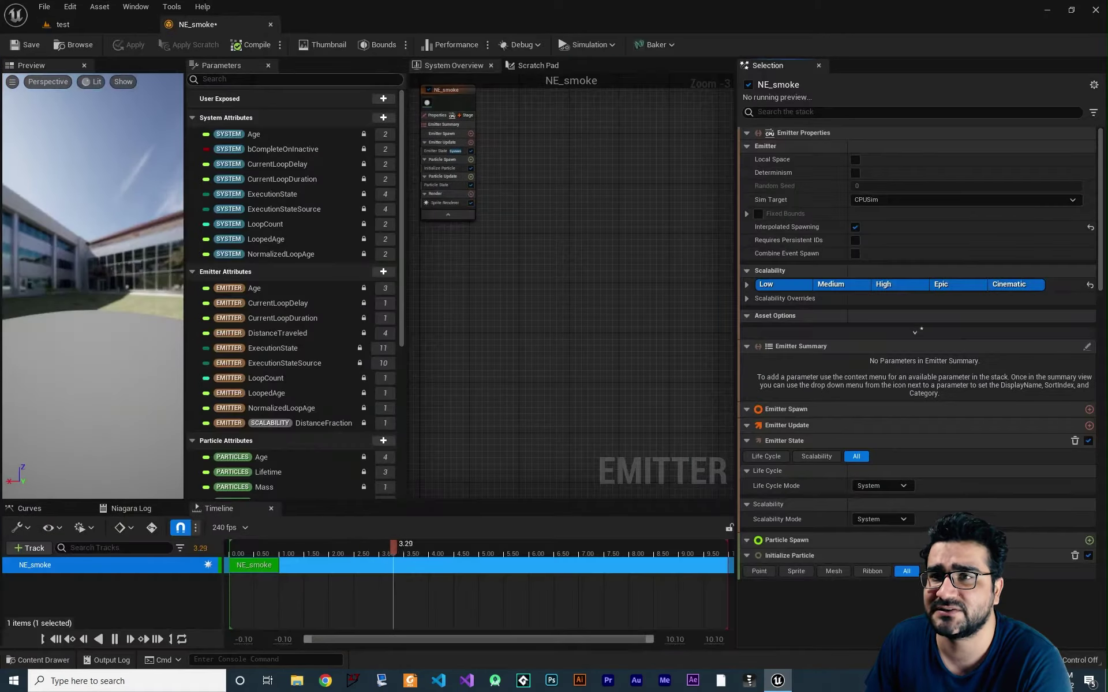
pyautogui.click(268, 65)
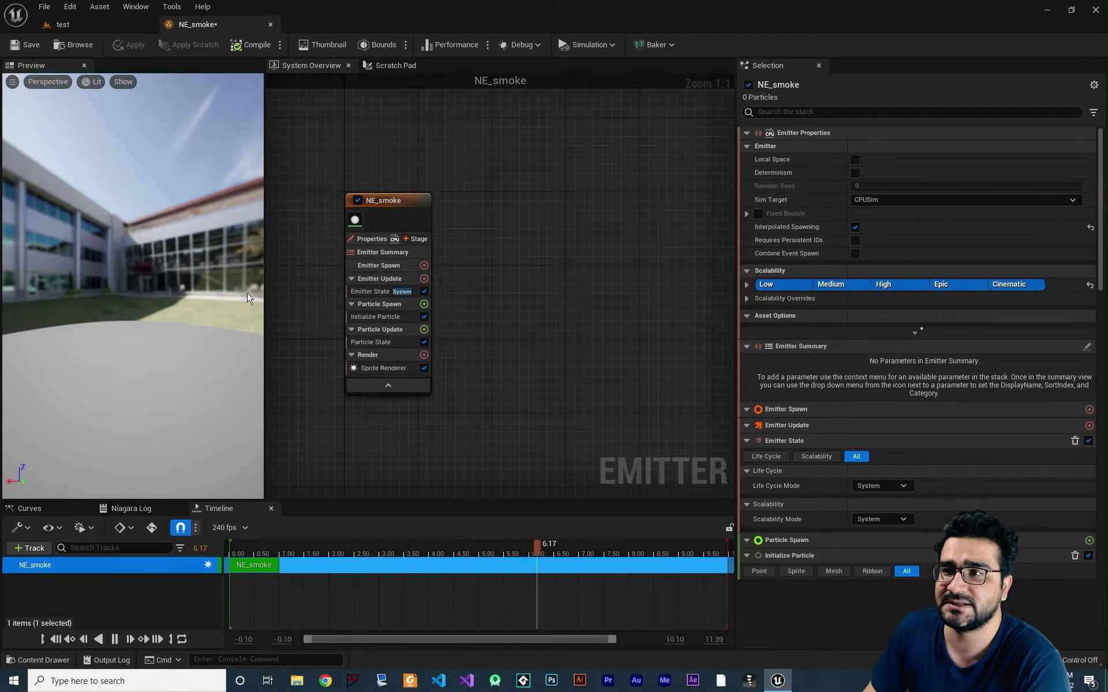
pyautogui.click(368, 368)
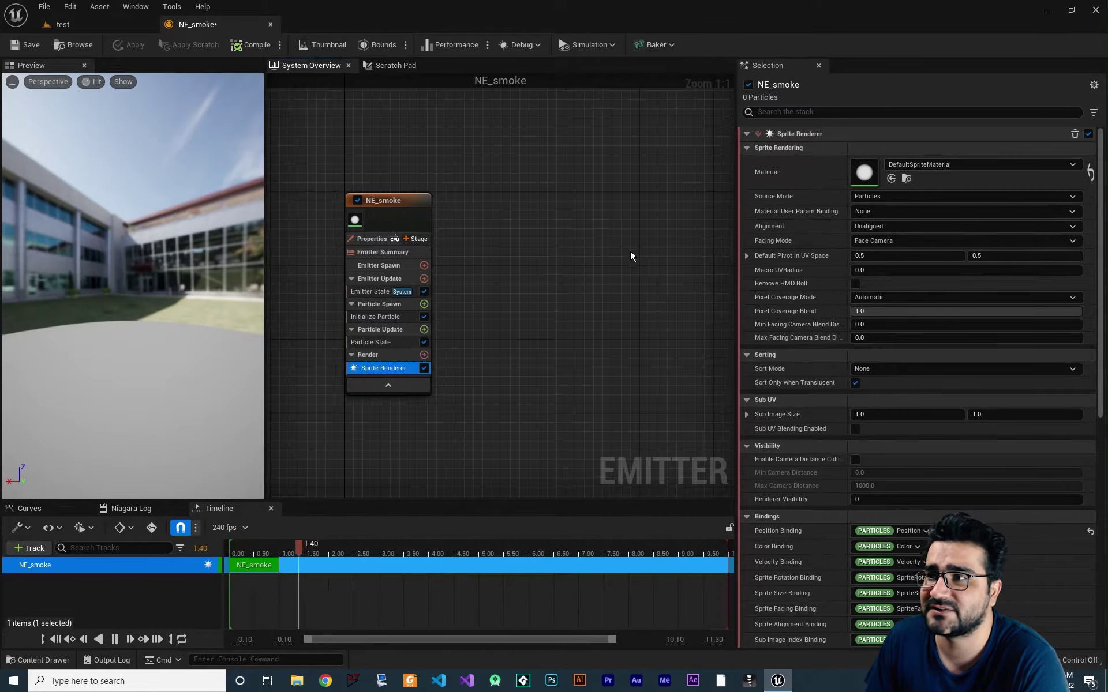
# - Add a Spawn Rate module to Emitter Spawn and fix its dependency issue by moving it after Emitter State
pyautogui.moveTo(538, 282); pyautogui.dragTo(569, 263, button='right')
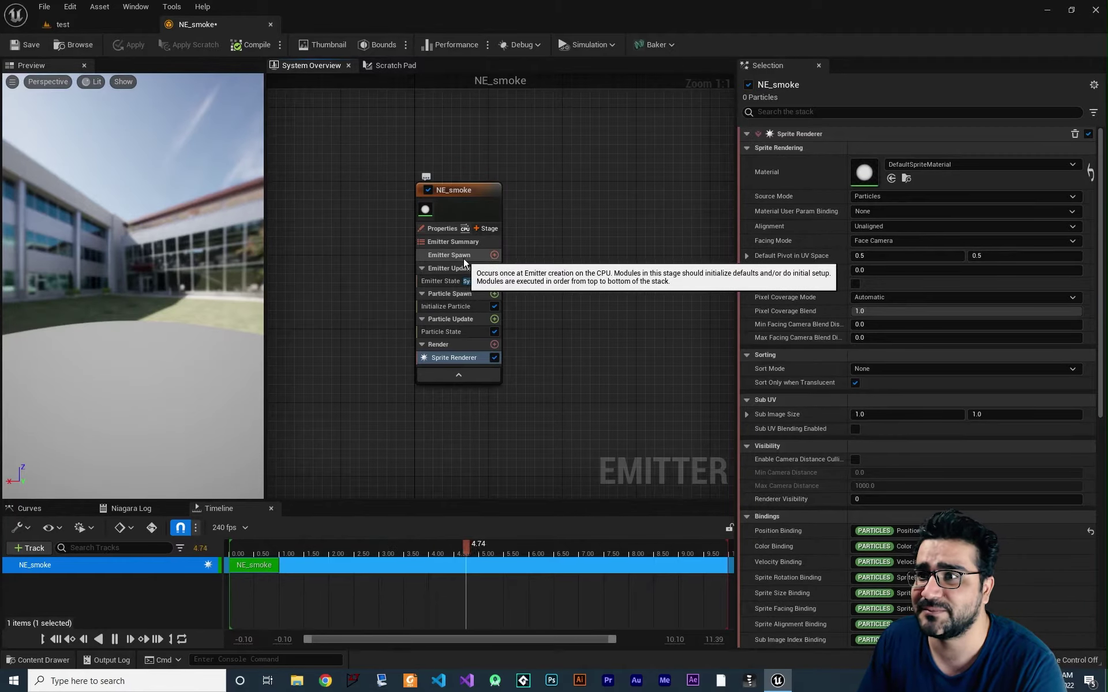
pyautogui.click(494, 255)
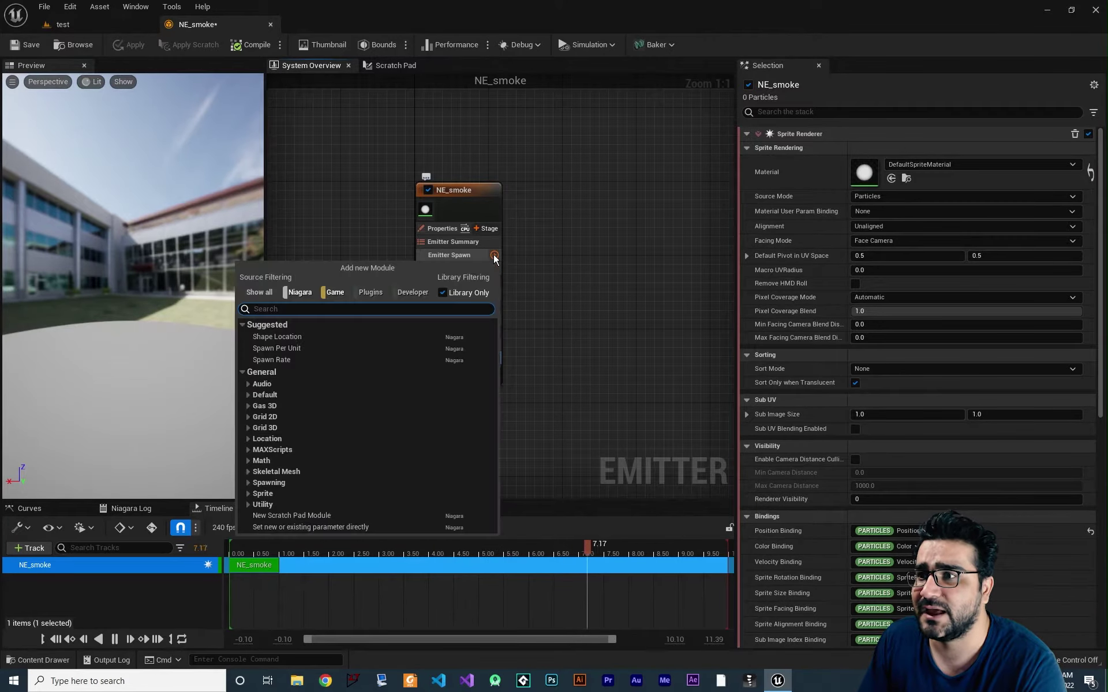
pyautogui.click(282, 359)
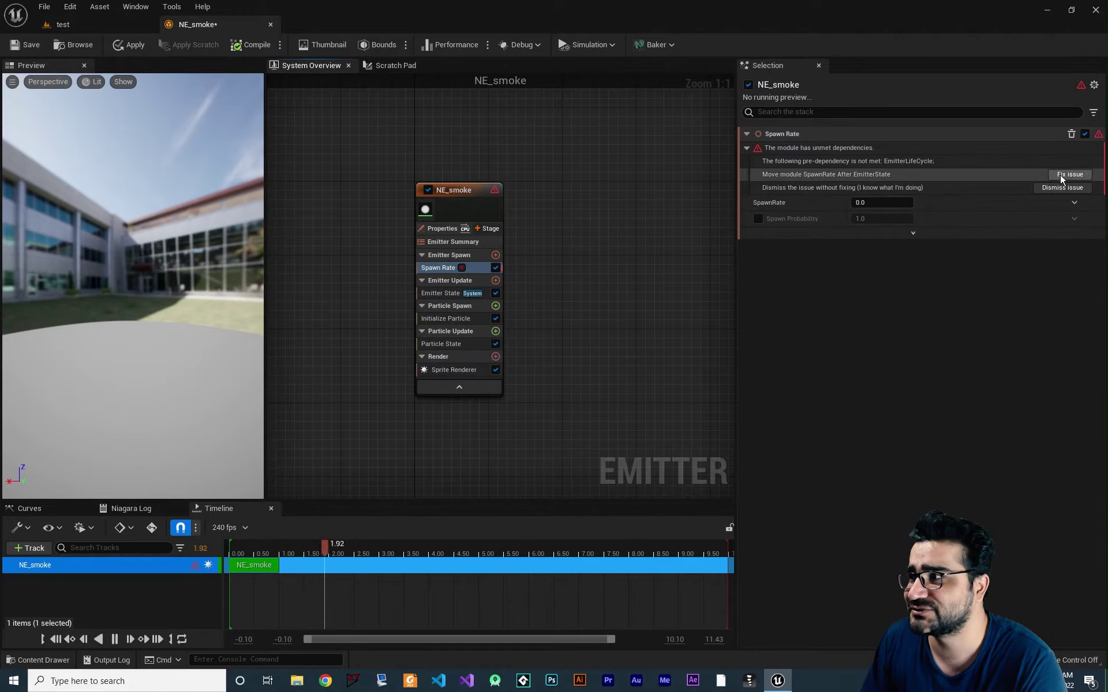
pyautogui.click(1062, 175)
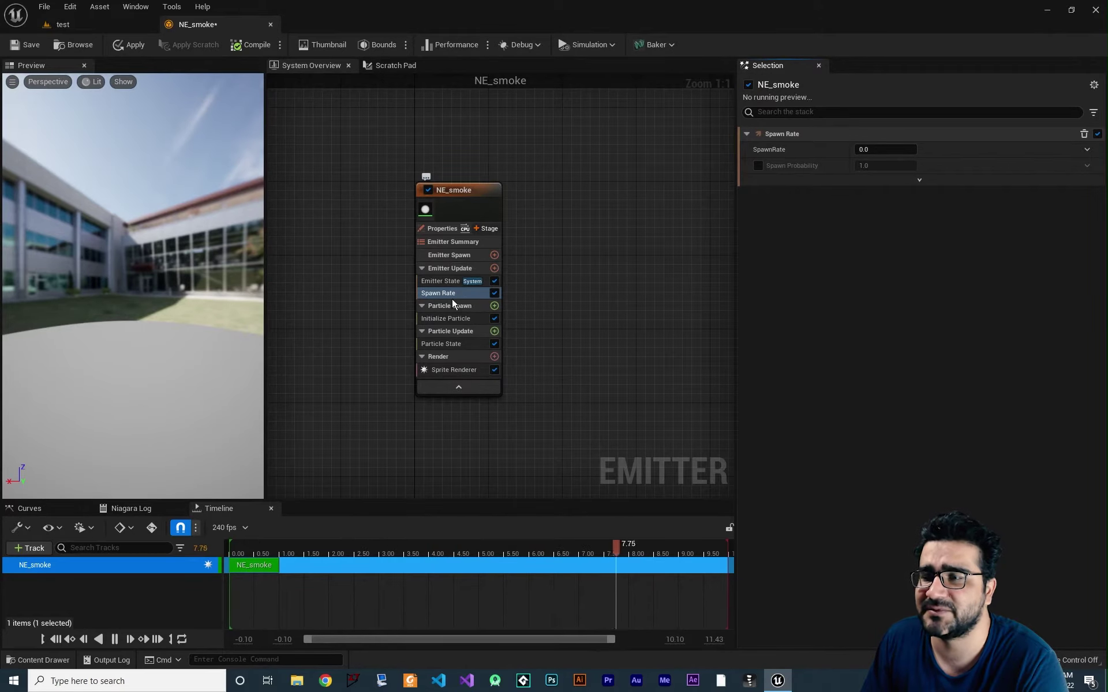
# - Set the Spawn Rate module's SpawnRate to 50
pyautogui.click(871, 150)
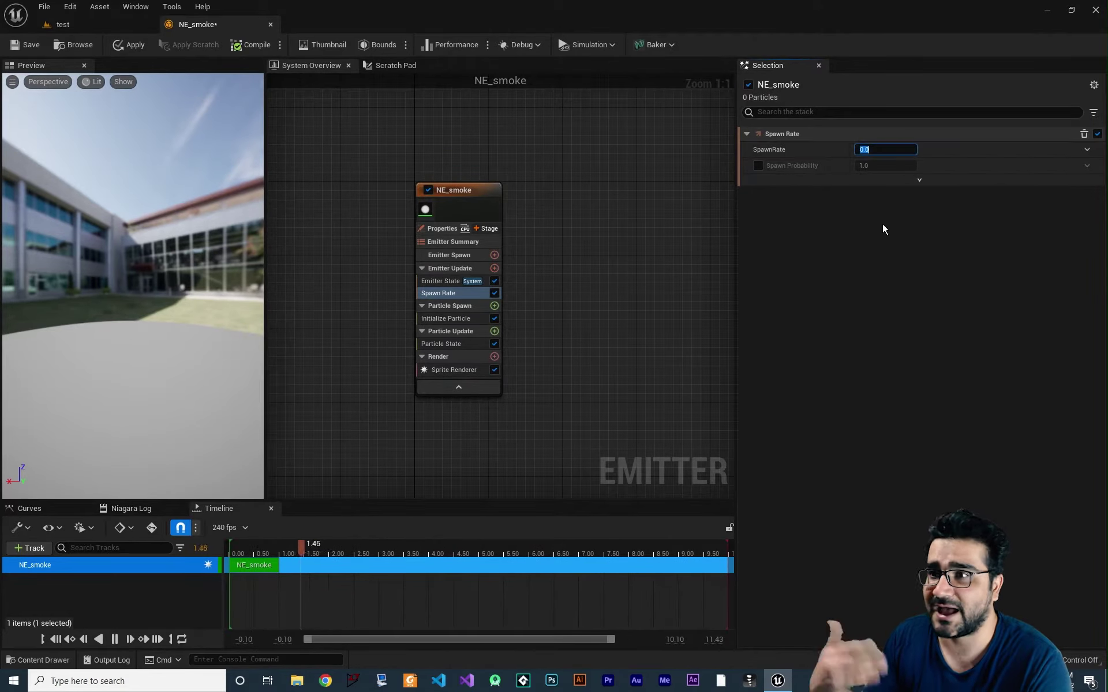
pyautogui.write('50')
pyautogui.press('Return')
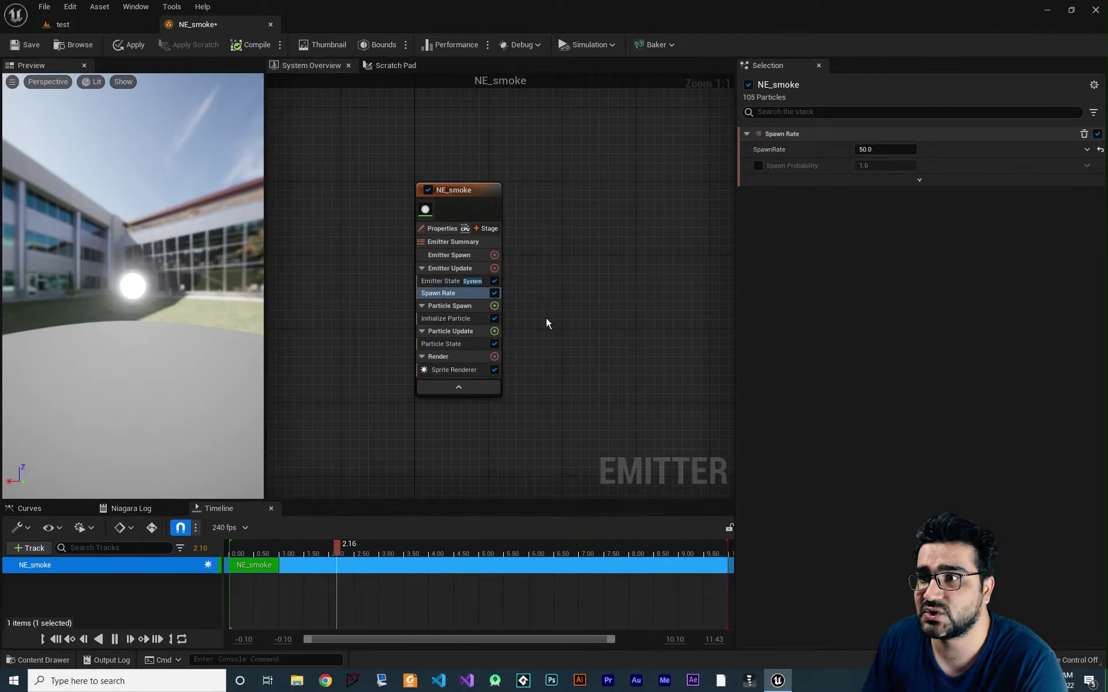
# - Add an Add Velocity module to Particle Spawn and fix its dependency by adding the Solve Forces and Velocity module
pyautogui.click(467, 304)
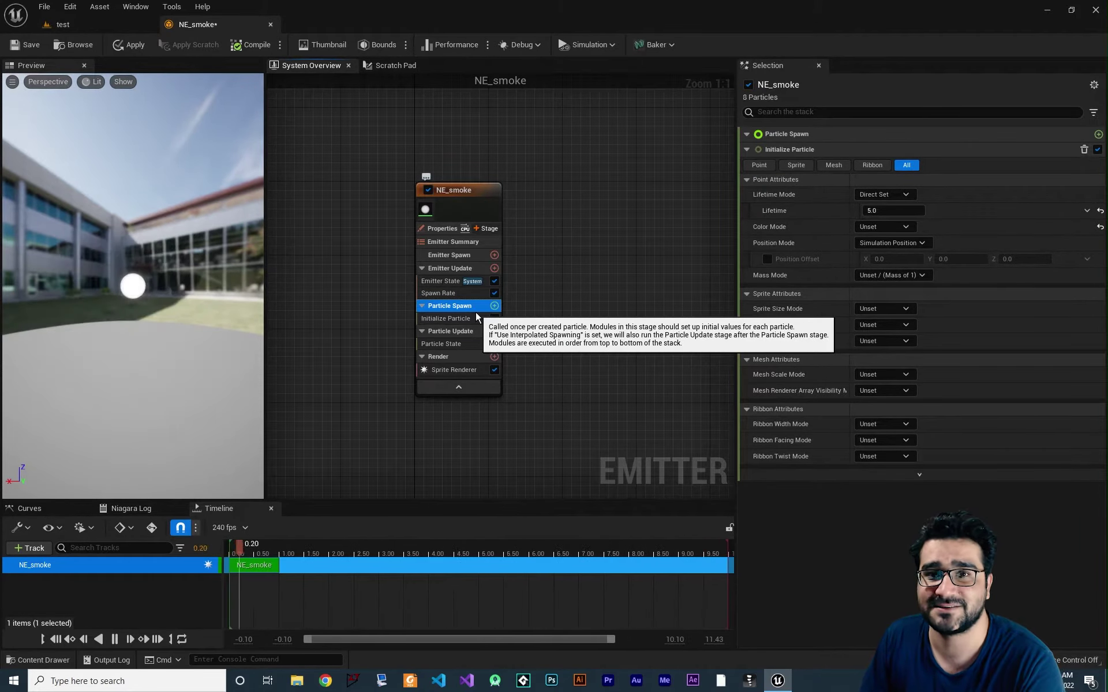
pyautogui.click(494, 306)
pyautogui.write('veloc')
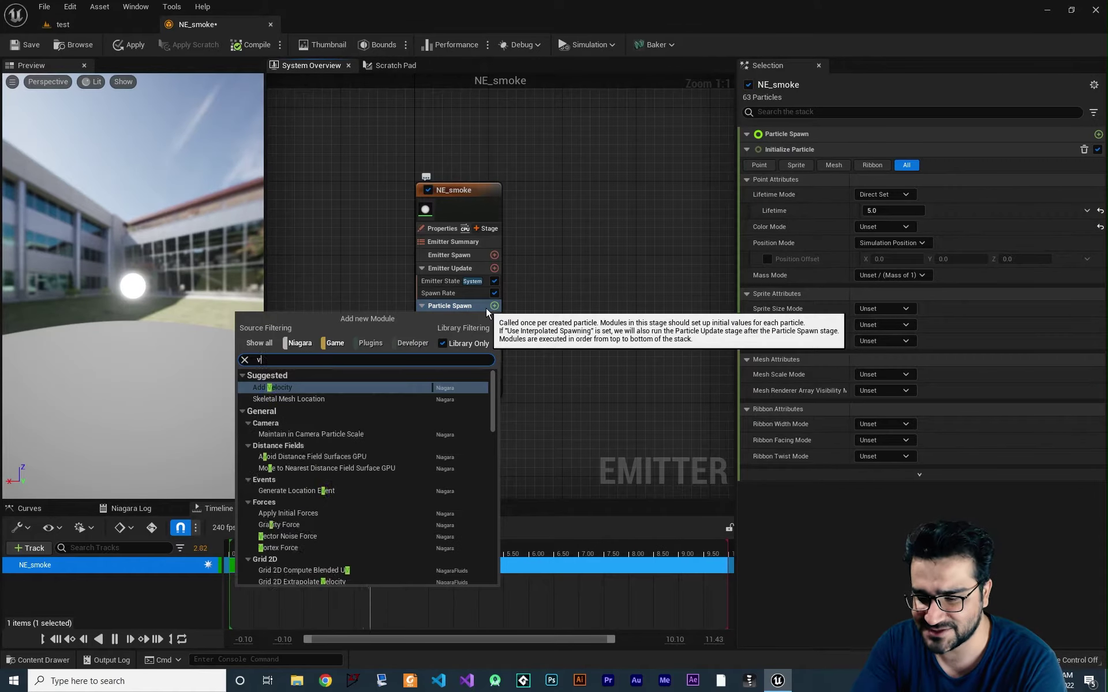
pyautogui.click(308, 388)
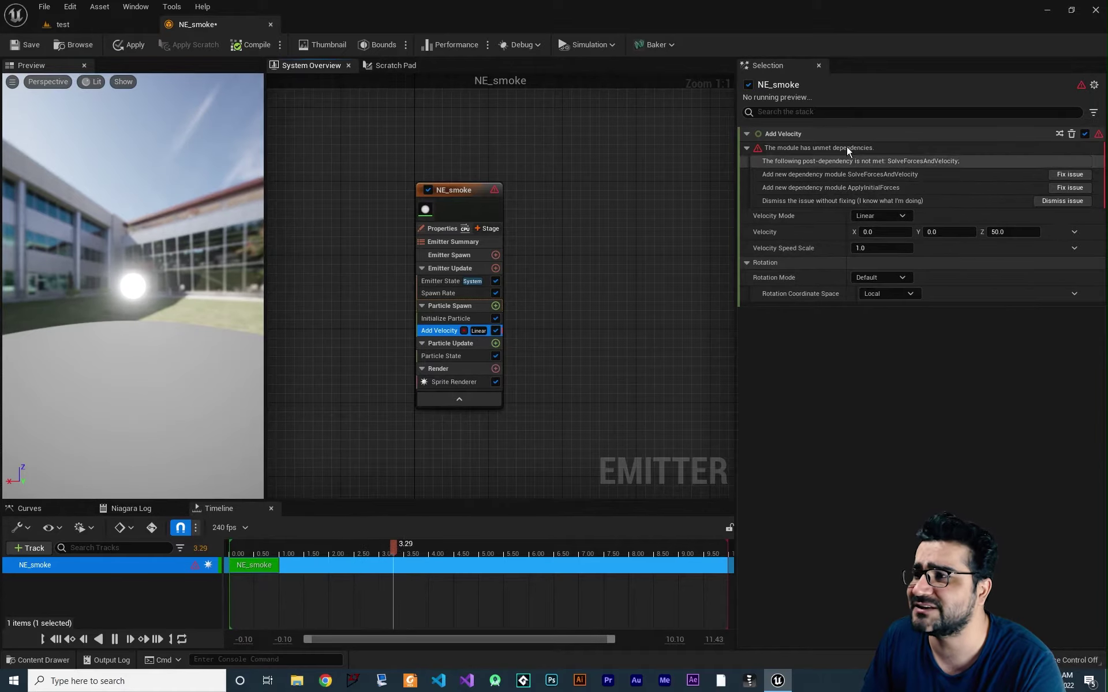
pyautogui.click(1070, 175)
pyautogui.click(1070, 175)
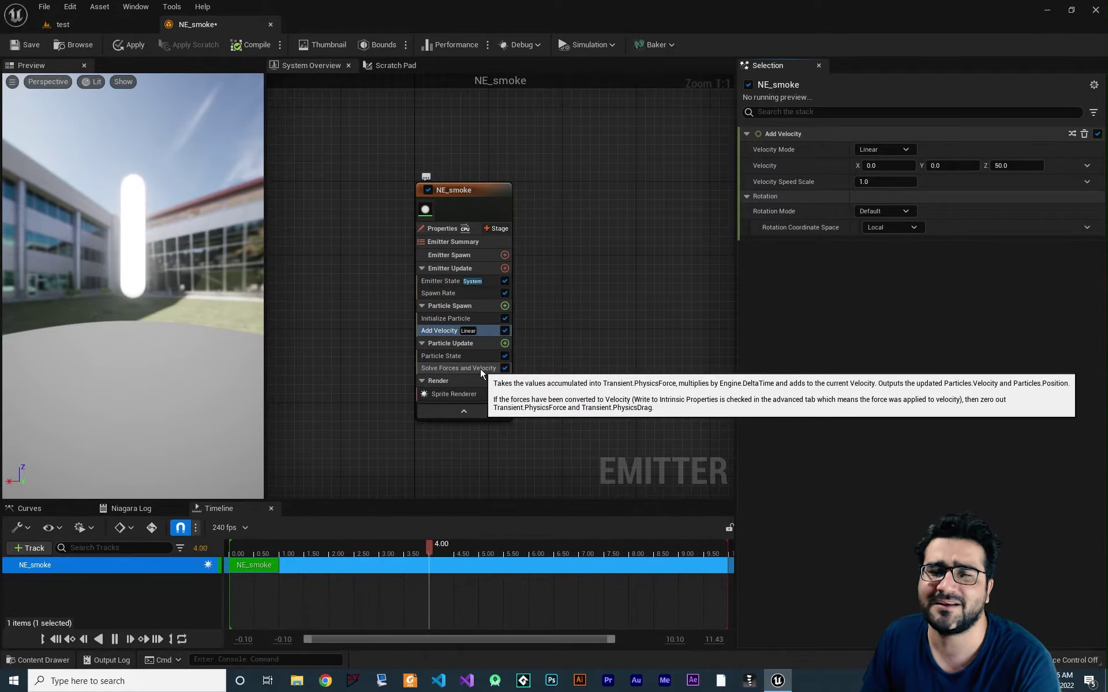
# - Make the Add Velocity module's velocity a Random Range Vector with a minimum Z of 50 and maximum Z of 100
pyautogui.click(450, 332)
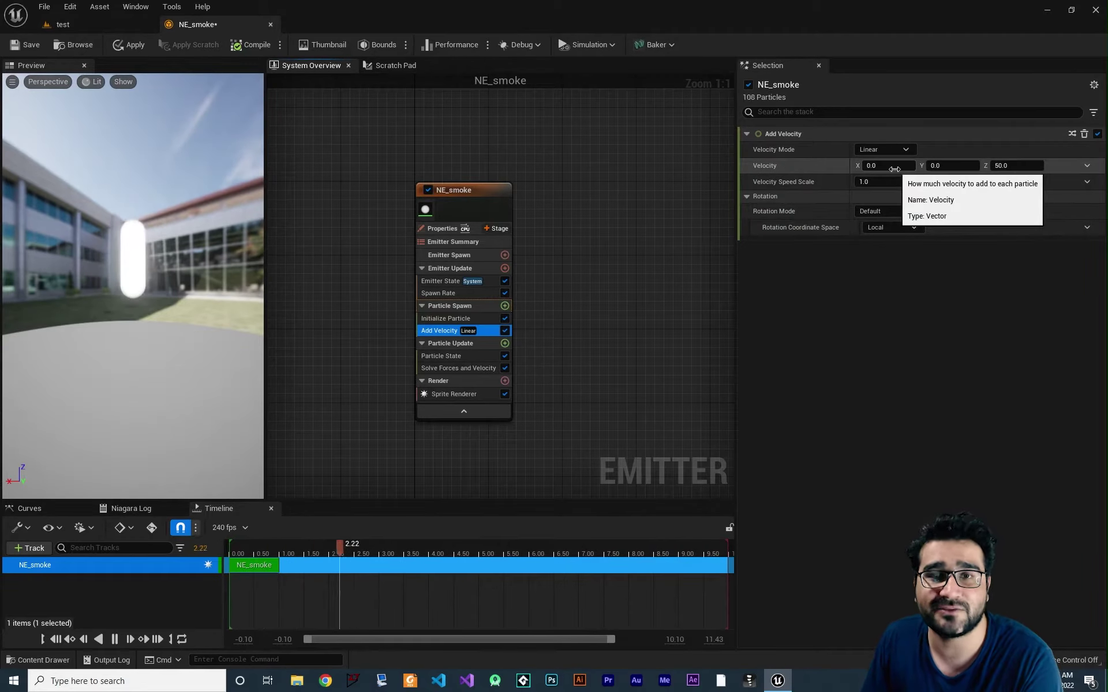
pyautogui.click(1087, 167)
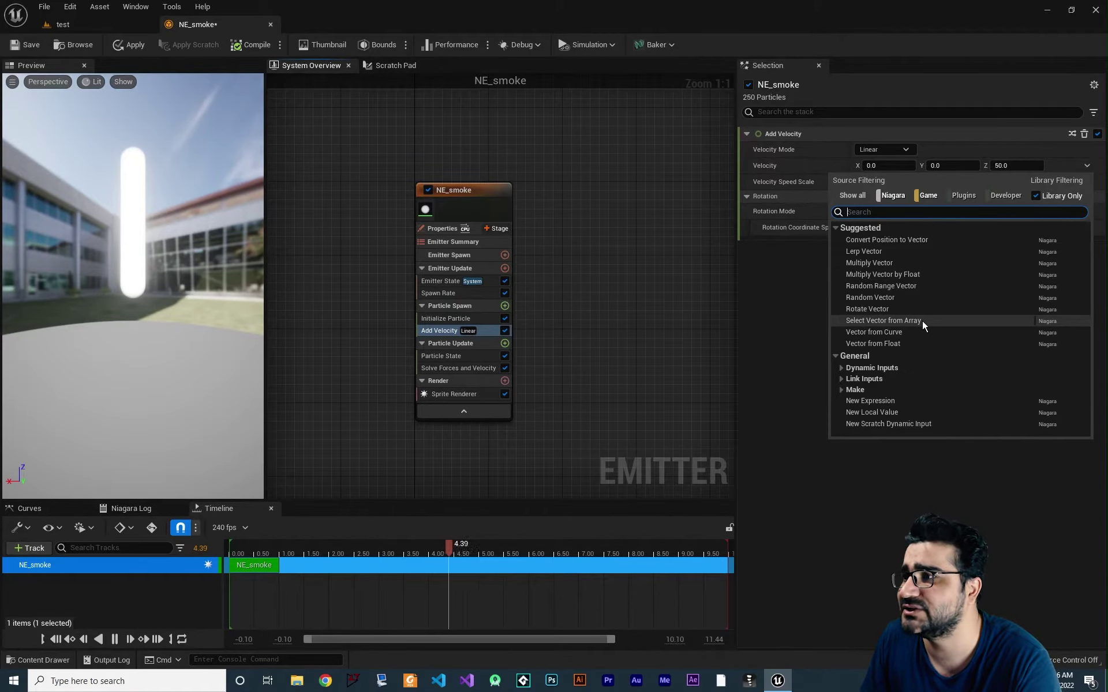
pyautogui.click(878, 287)
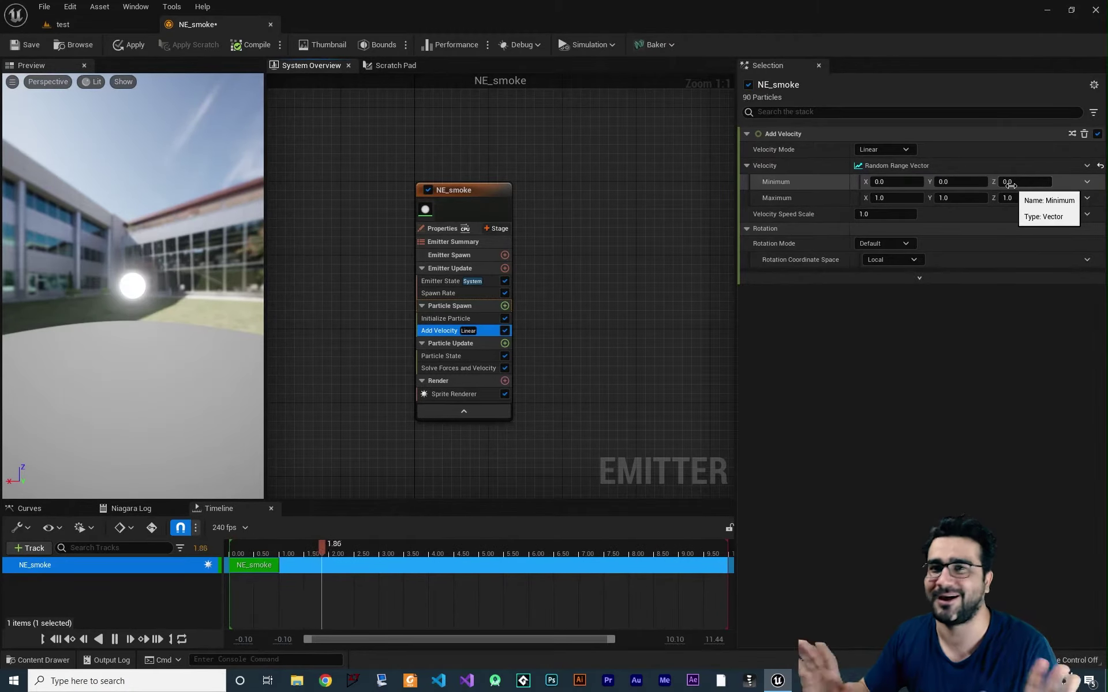
pyautogui.click(1010, 183)
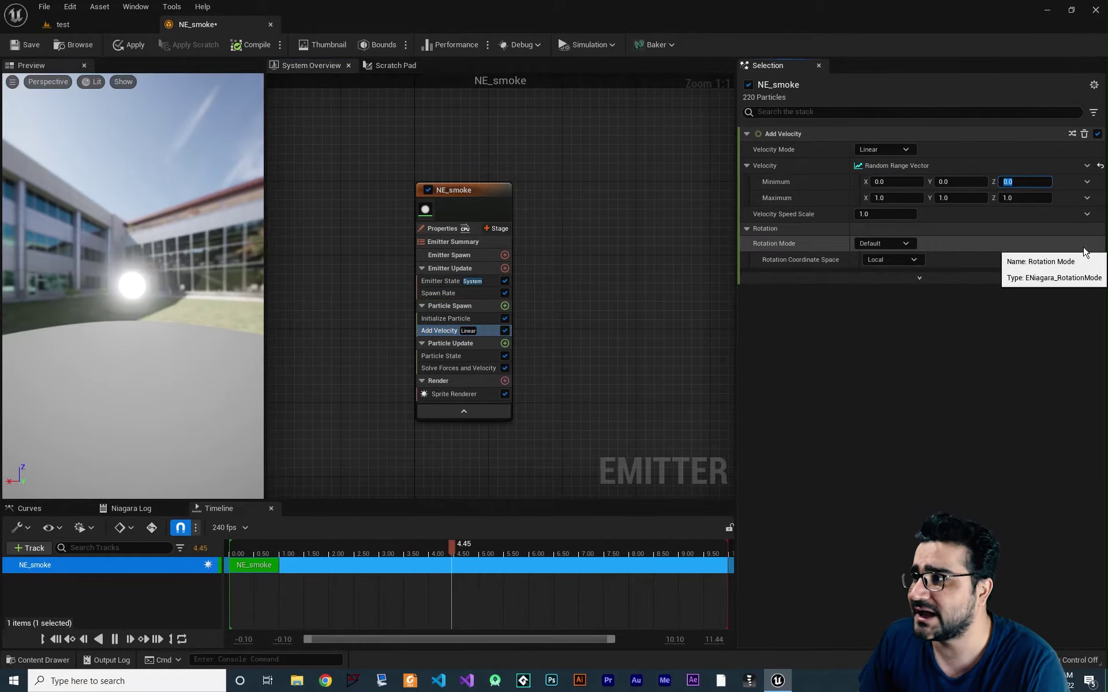
pyautogui.write('50')
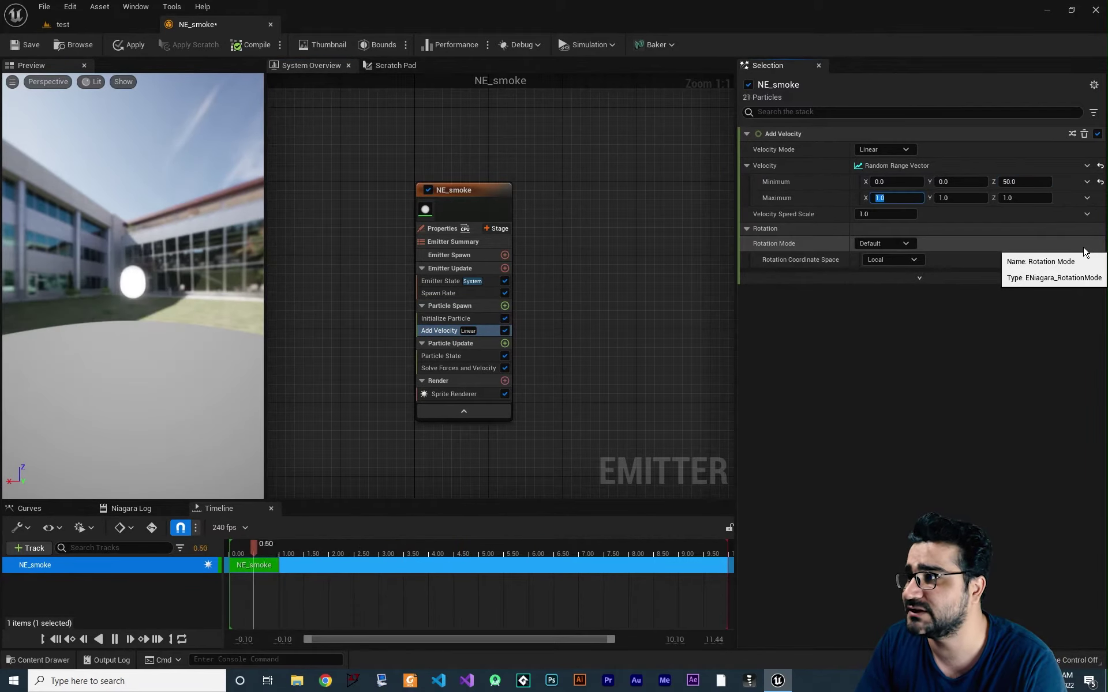
pyautogui.click(1034, 199)
pyautogui.write('10')
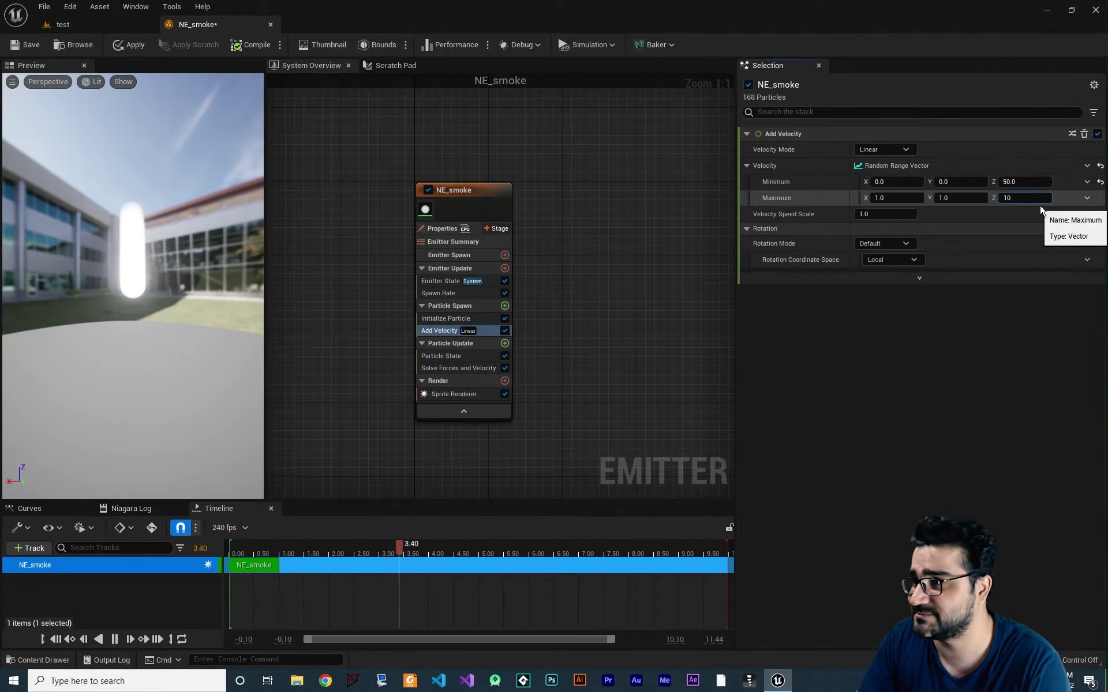
pyautogui.write('0')
pyautogui.press('Return')
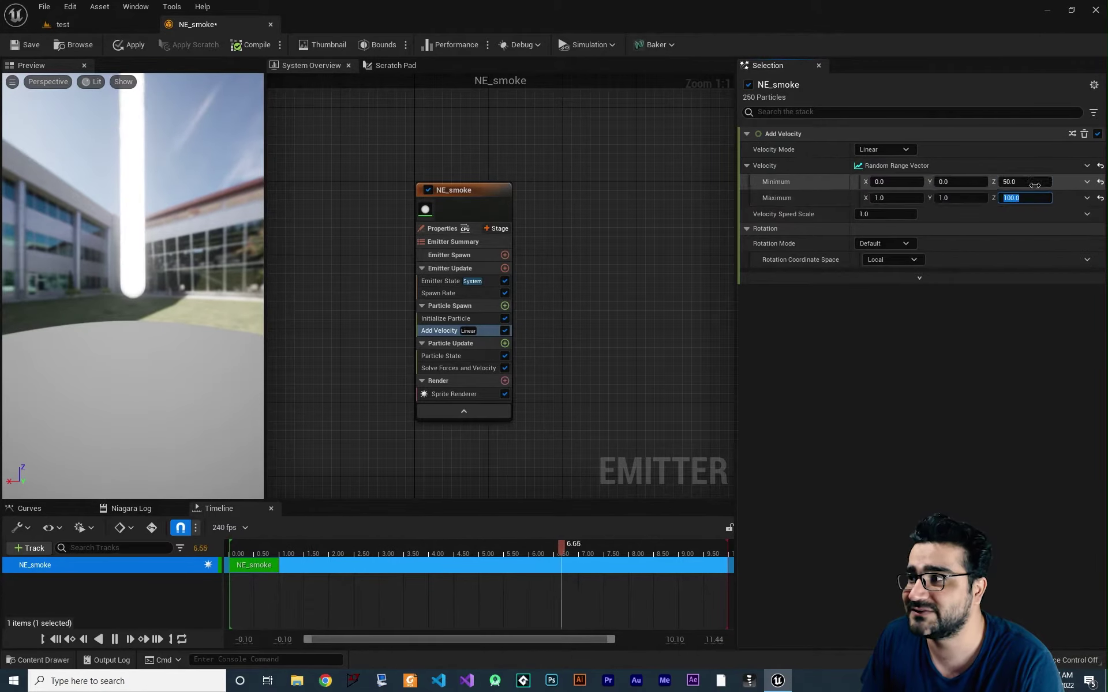
pyautogui.moveTo(193, 232); pyautogui.dragTo(183, 226)
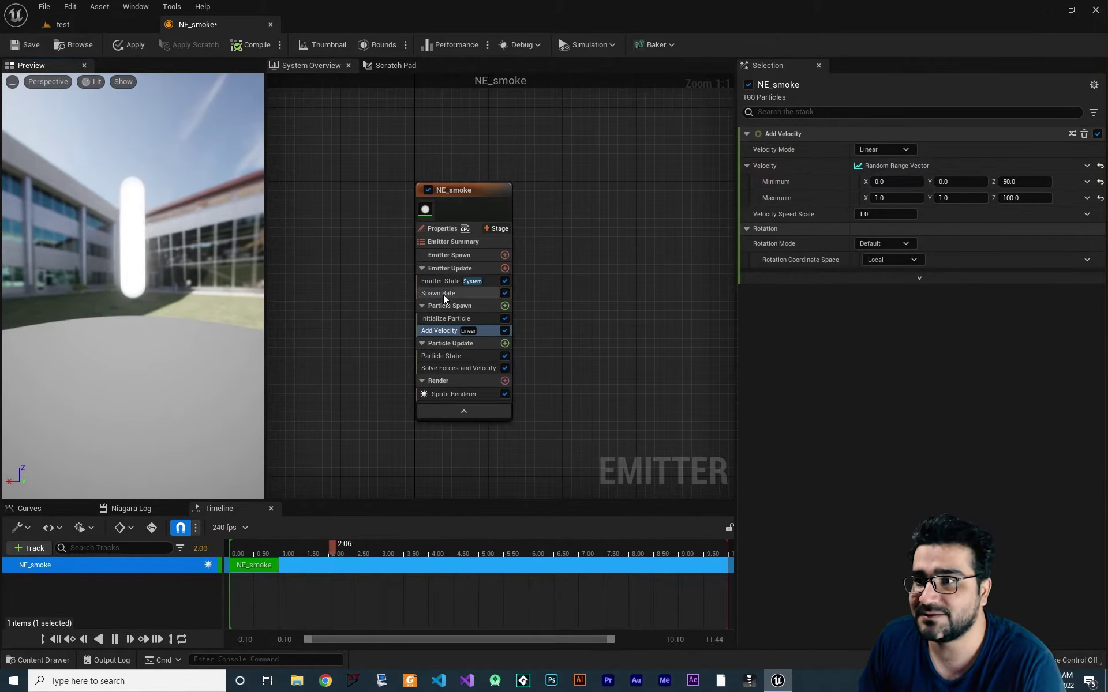
# - Set Initialize Particle's Lifetime Mode to Random, with a minimum lifetime of 2 and a maximum of 3
pyautogui.click(444, 319)
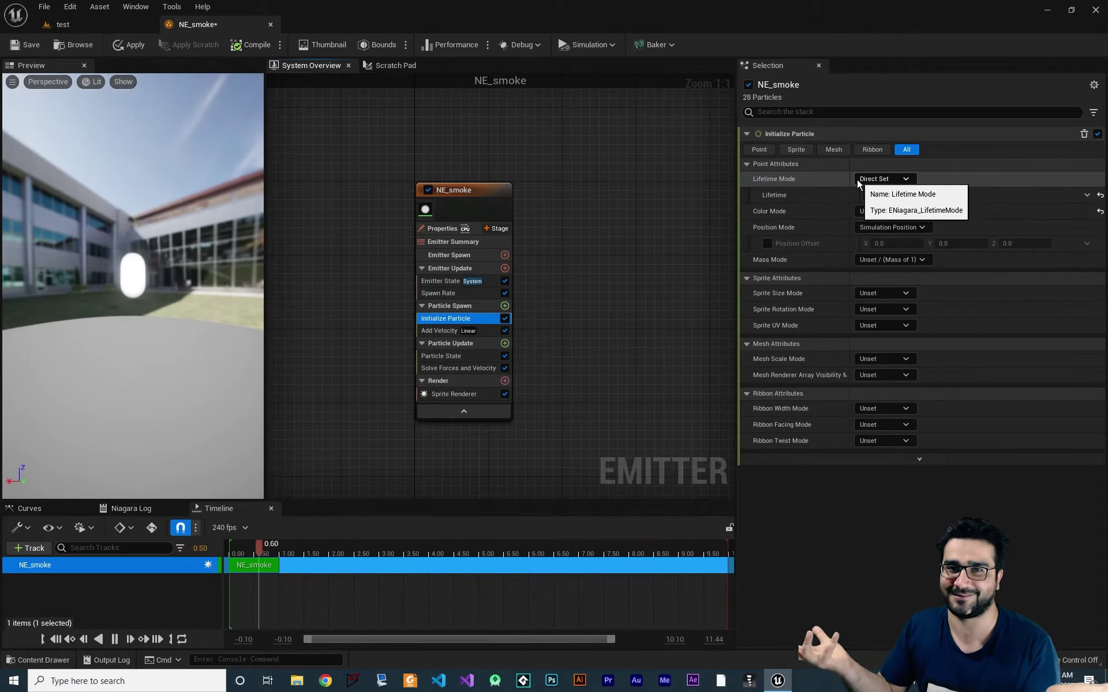
pyautogui.click(883, 178)
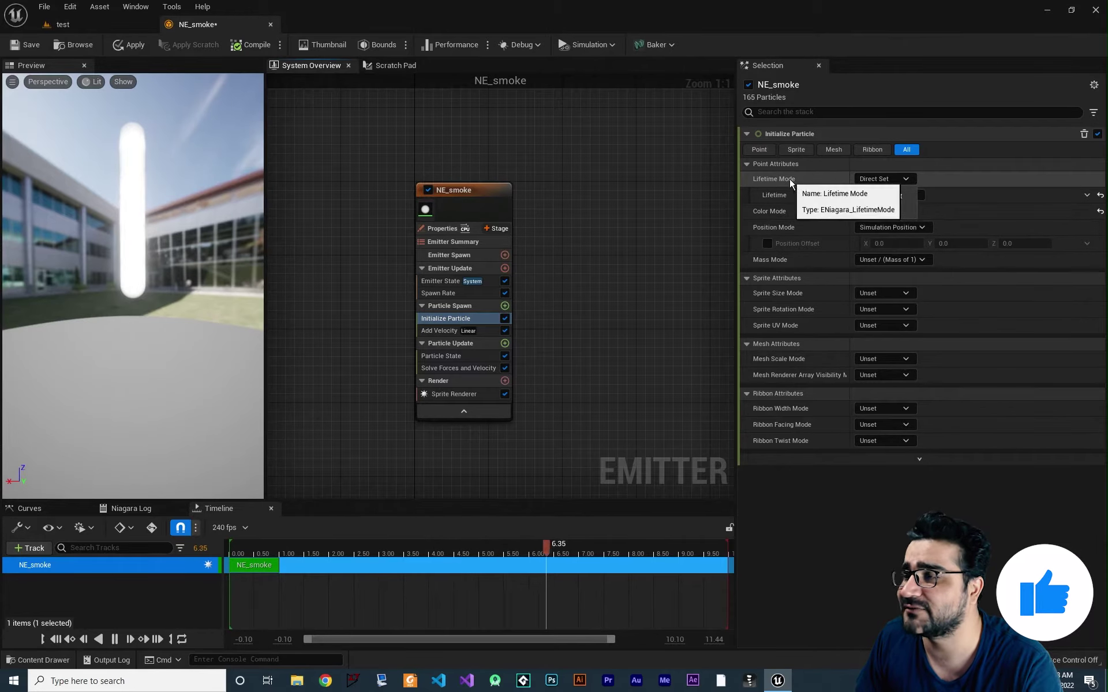
pyautogui.click(904, 209)
pyautogui.click(893, 196)
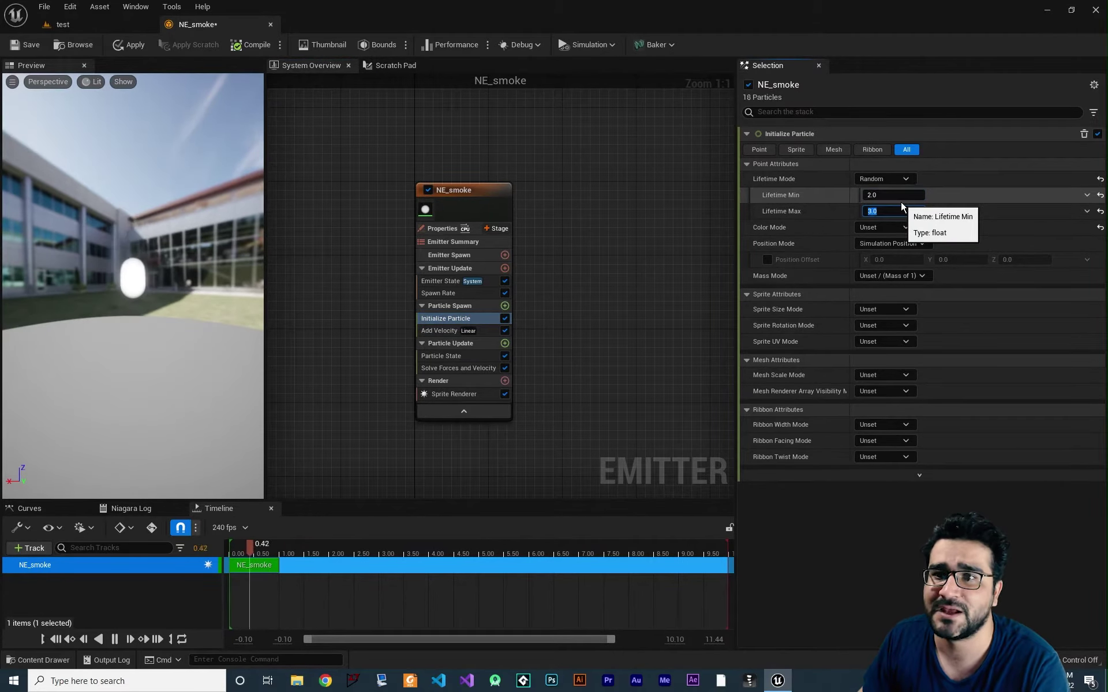
pyautogui.write('2')
pyautogui.press('Tab')
pyautogui.write('3')
pyautogui.press('Return')
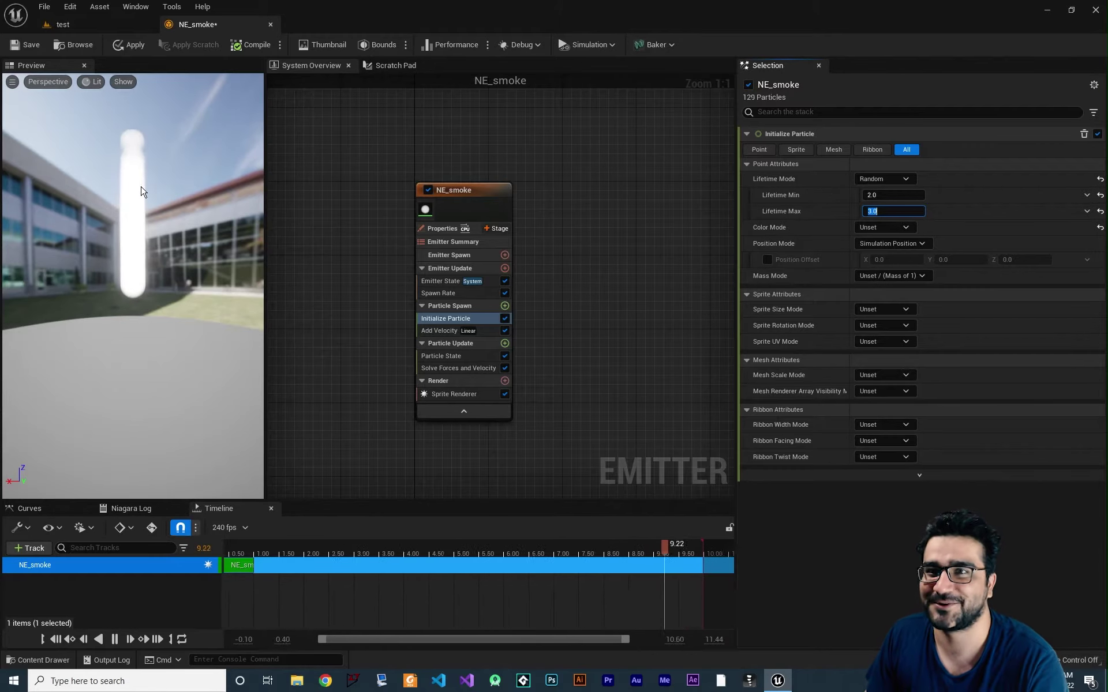
pyautogui.press('Return')
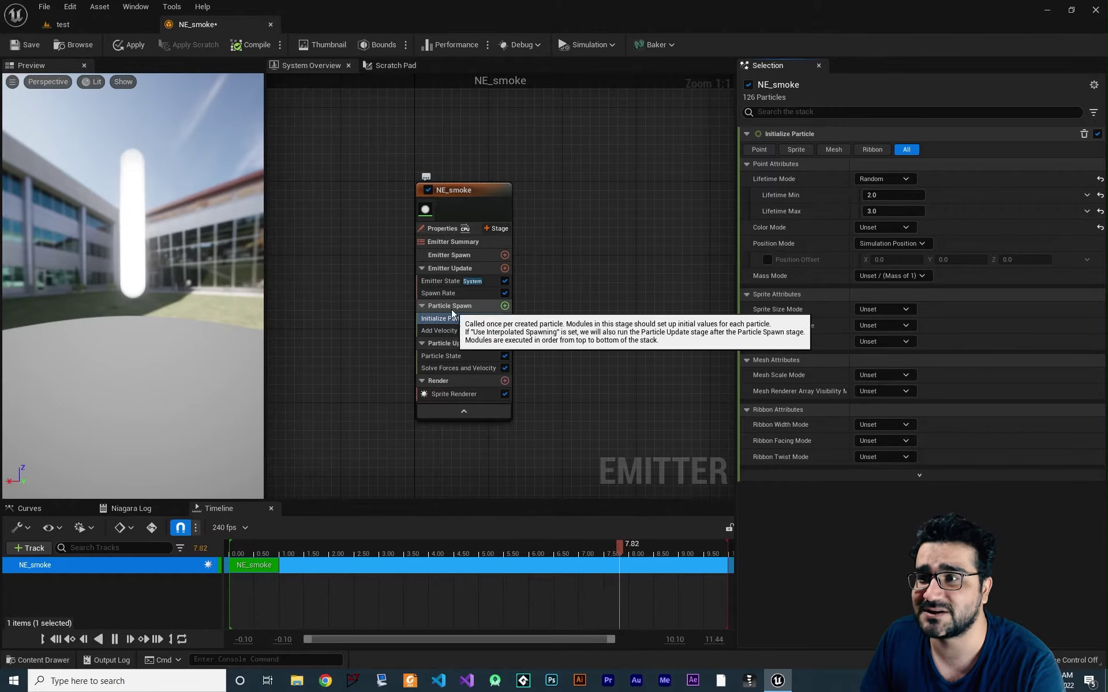
# - Add a Shape Location module to Particle Spawn and set its Sphere Radius to 60
pyautogui.click(505, 306)
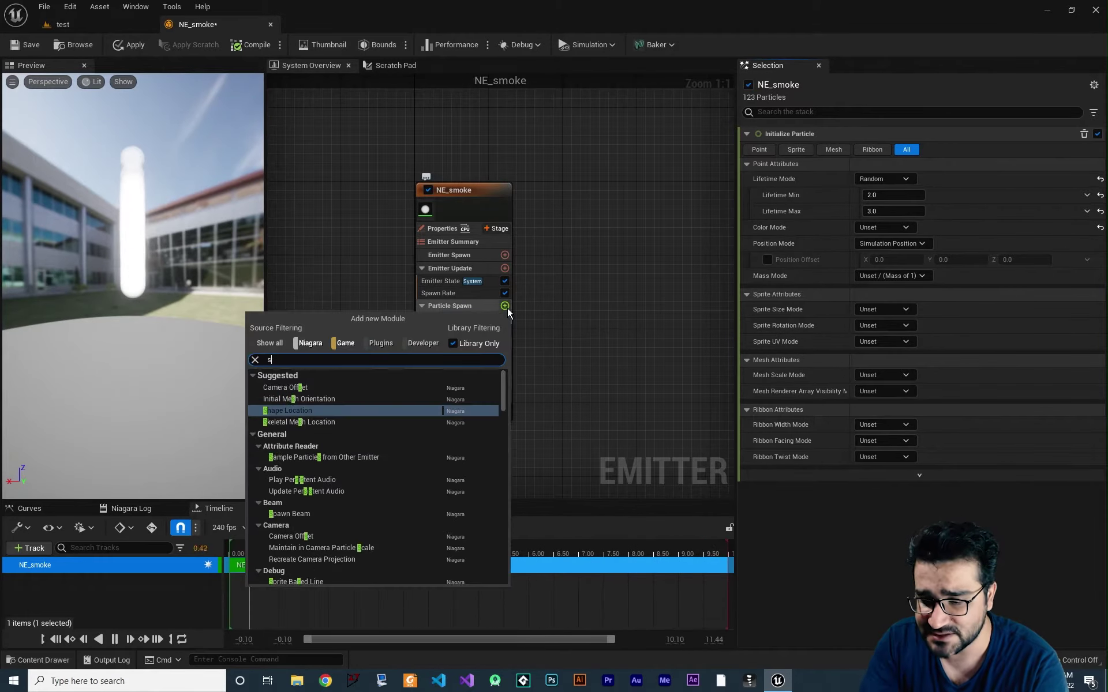
pyautogui.write('loca')
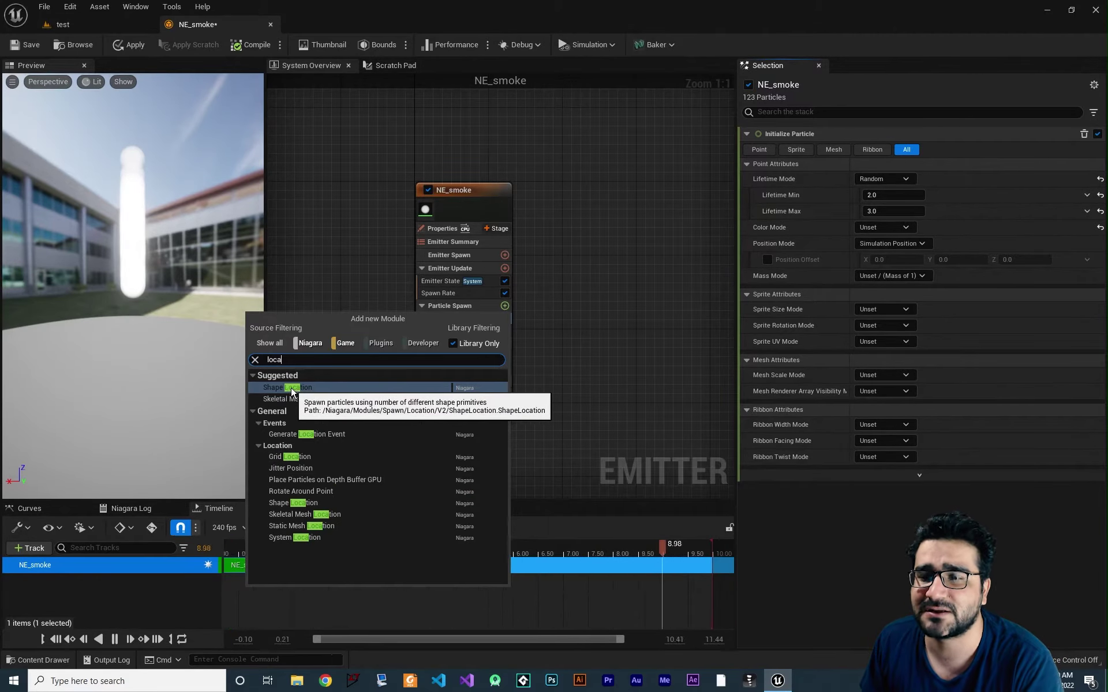
pyautogui.click(291, 388)
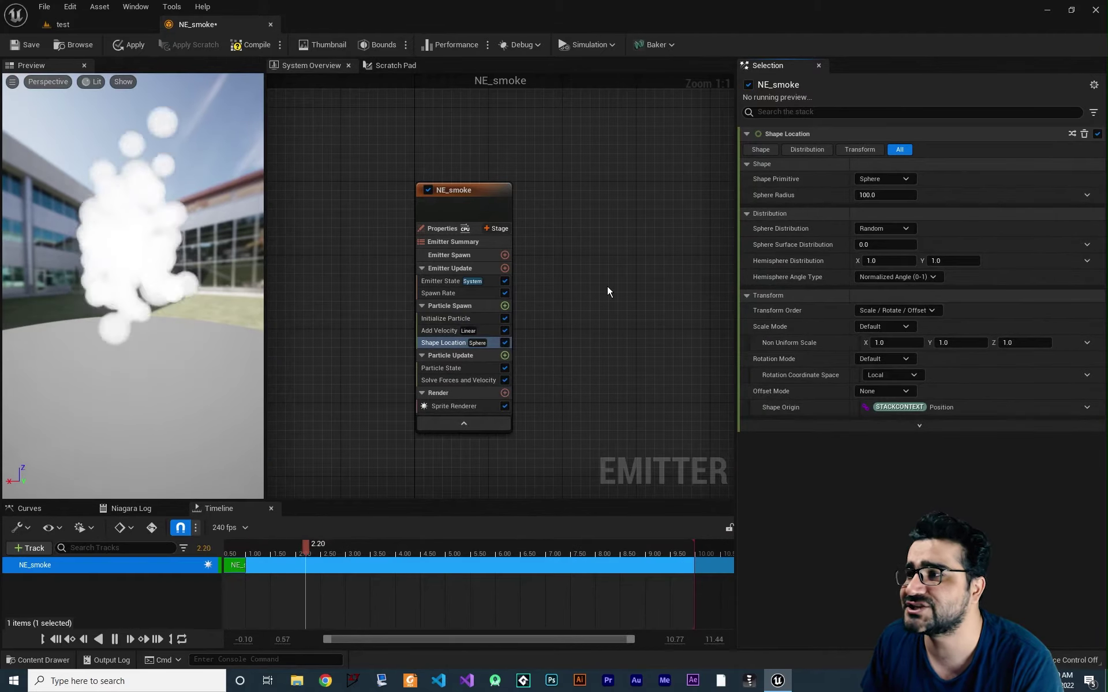
pyautogui.click(889, 196)
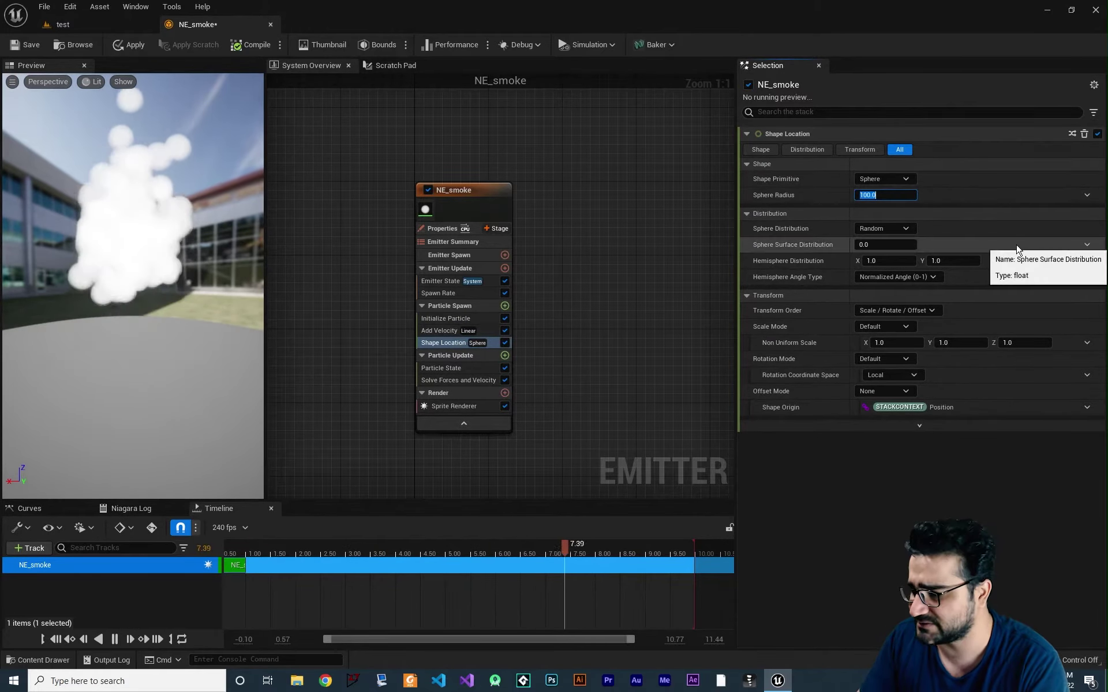
pyautogui.write('60')
pyautogui.press('Return')
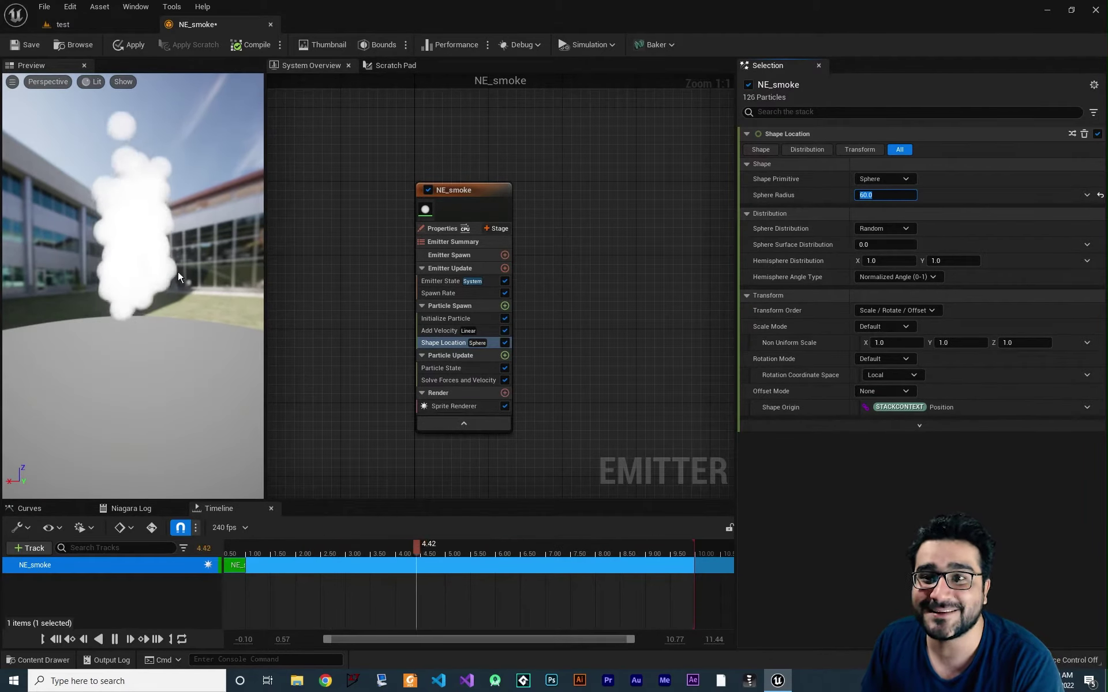
pyautogui.moveTo(177, 271); pyautogui.dragTo(172, 256)
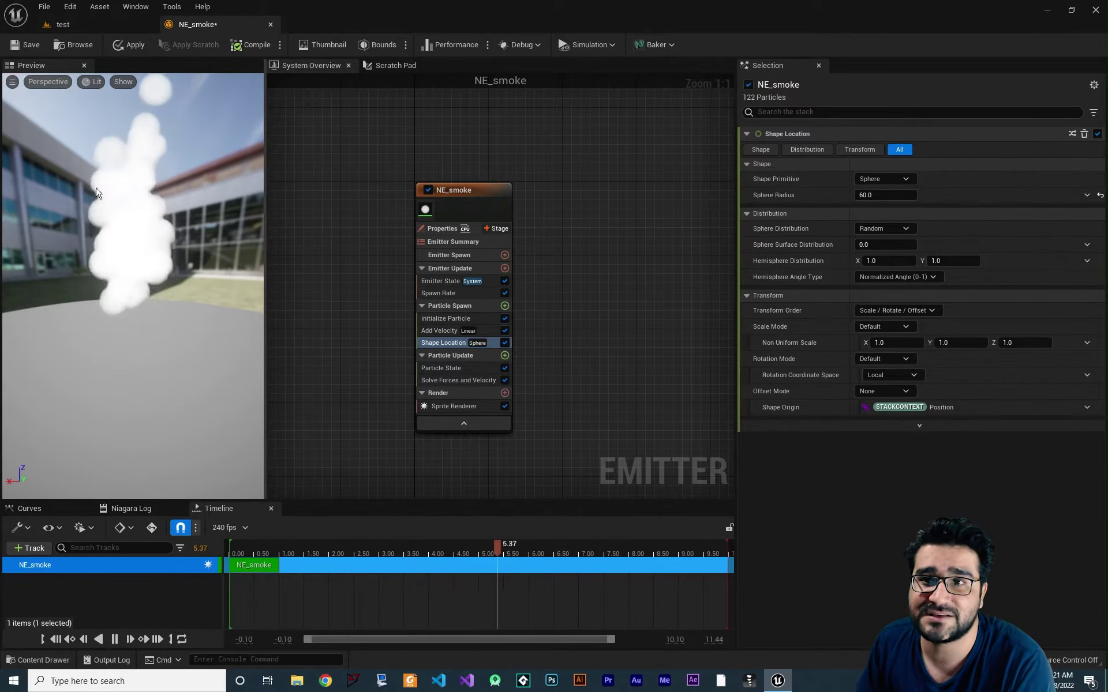
# - Set the Emitter State's Life Cycle Mode to Self with a Loop Duration of 2
pyautogui.click(446, 283)
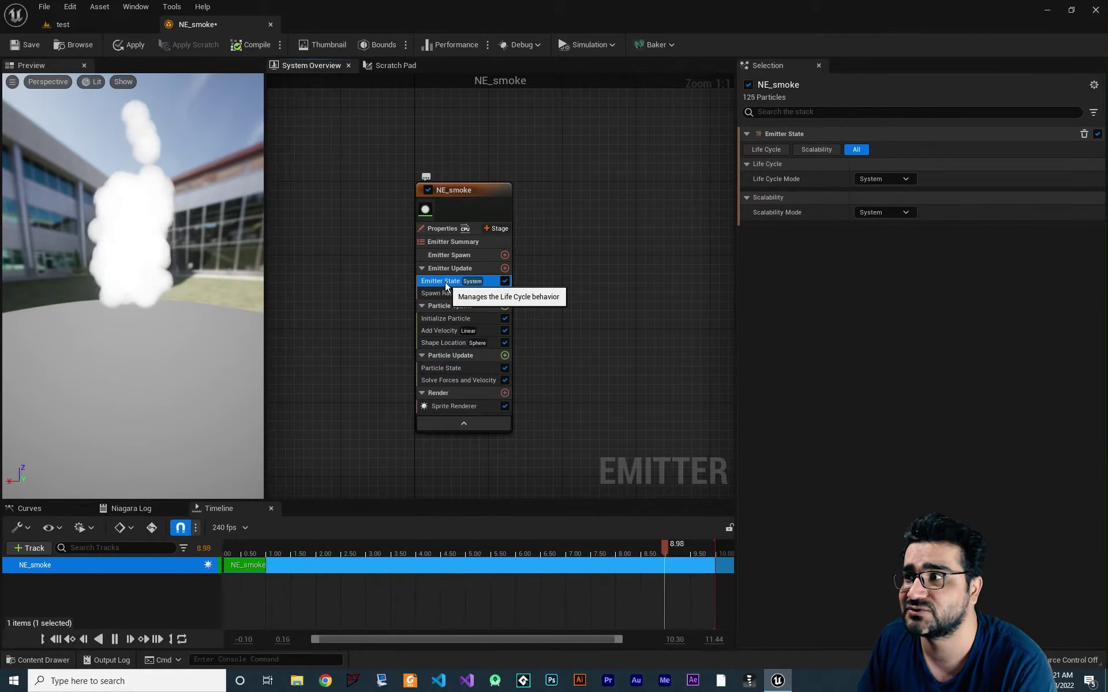
pyautogui.click(882, 179)
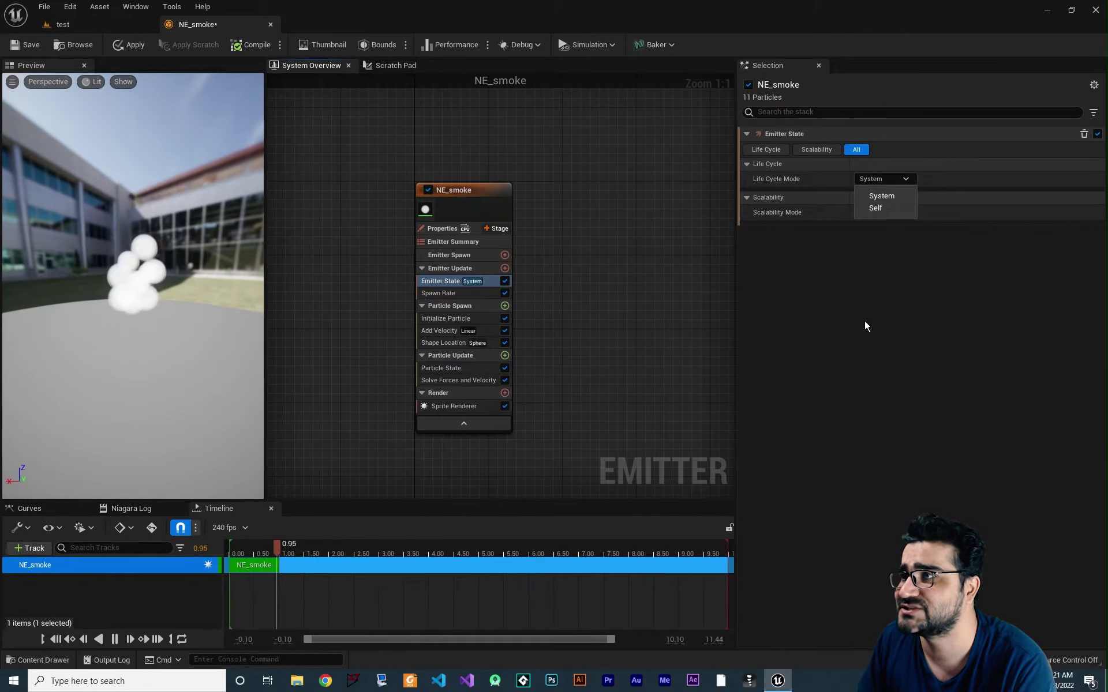
pyautogui.click(877, 208)
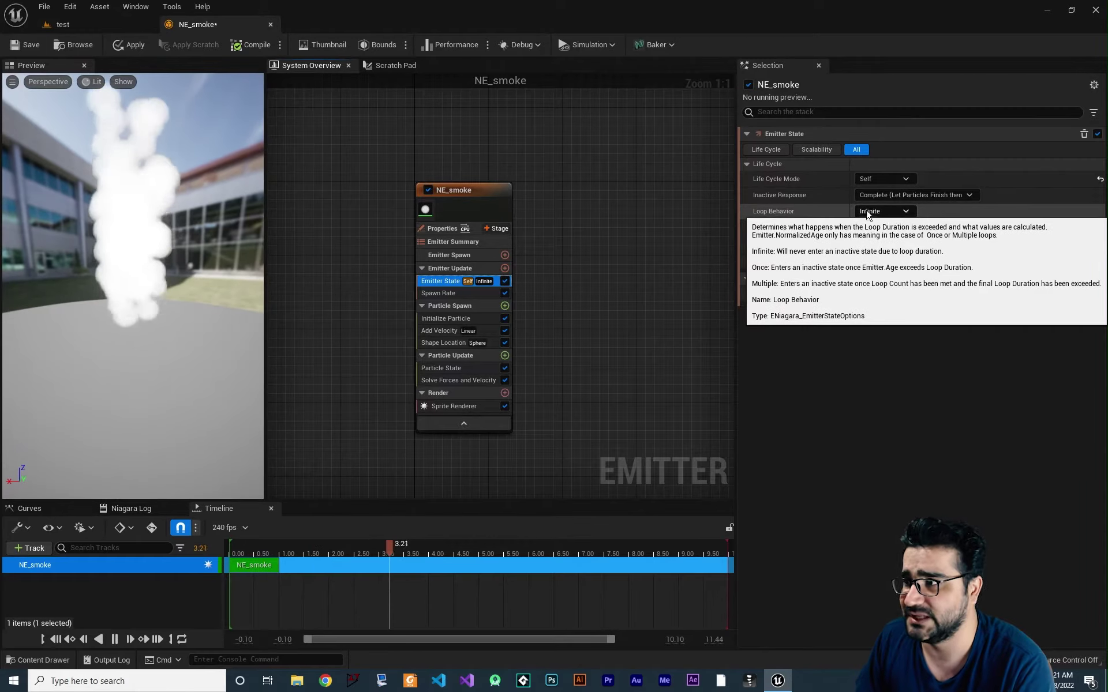
pyautogui.click(877, 226)
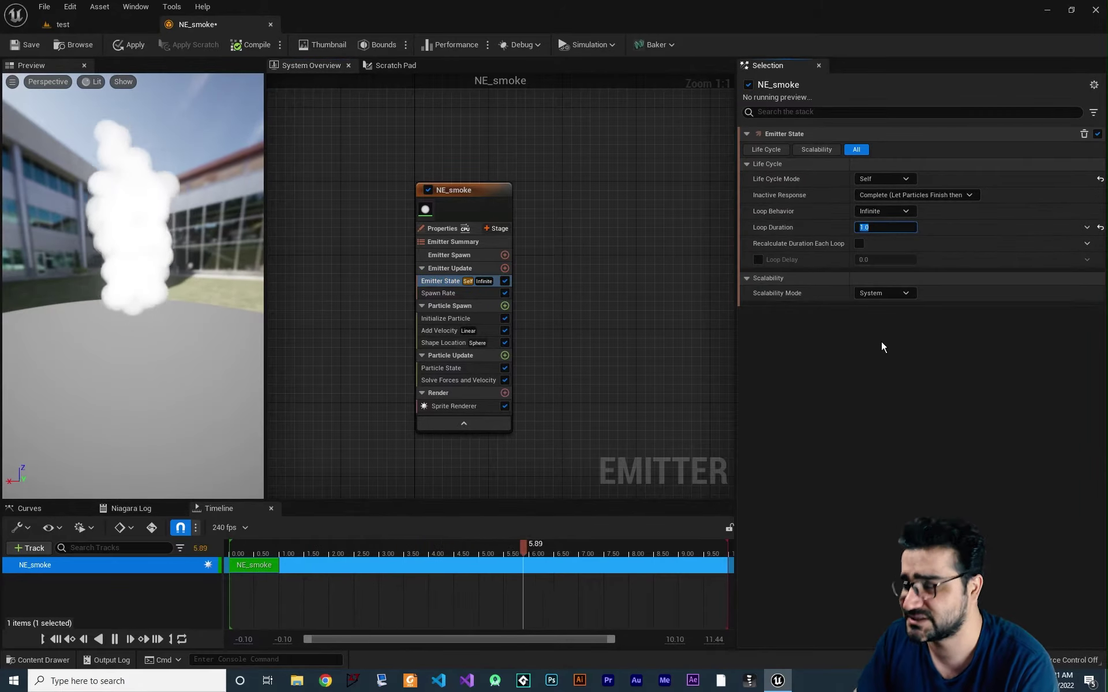
pyautogui.write('2')
pyautogui.press('Return')
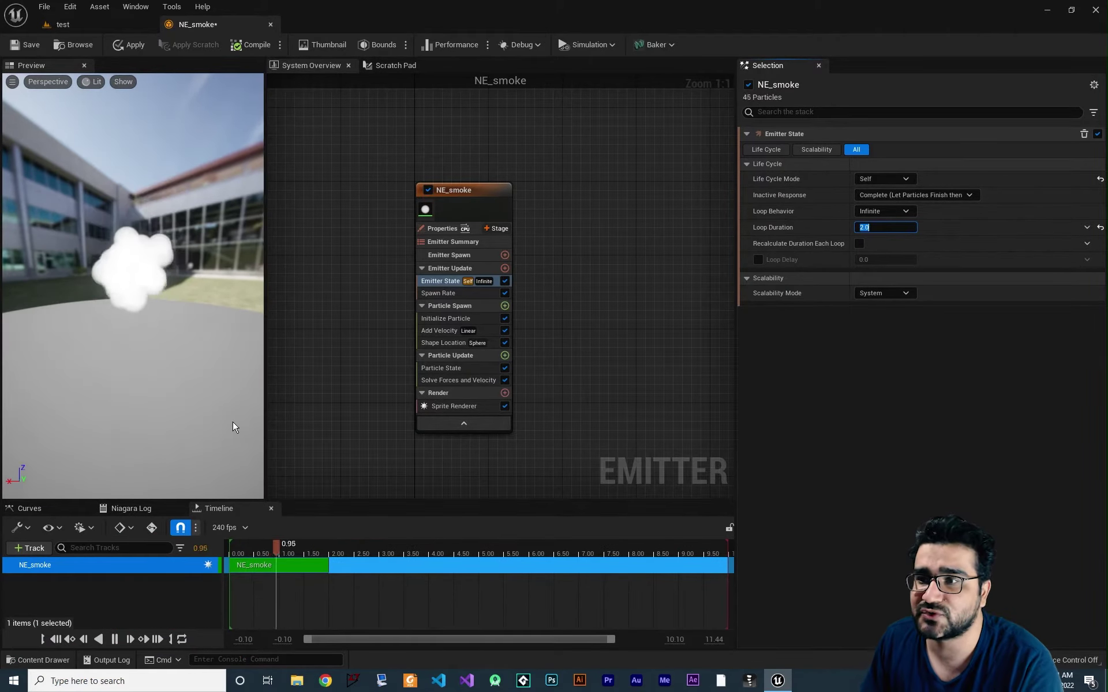
# - Add a Scale Color module to the Particle Update group
pyautogui.moveTo(445, 368)
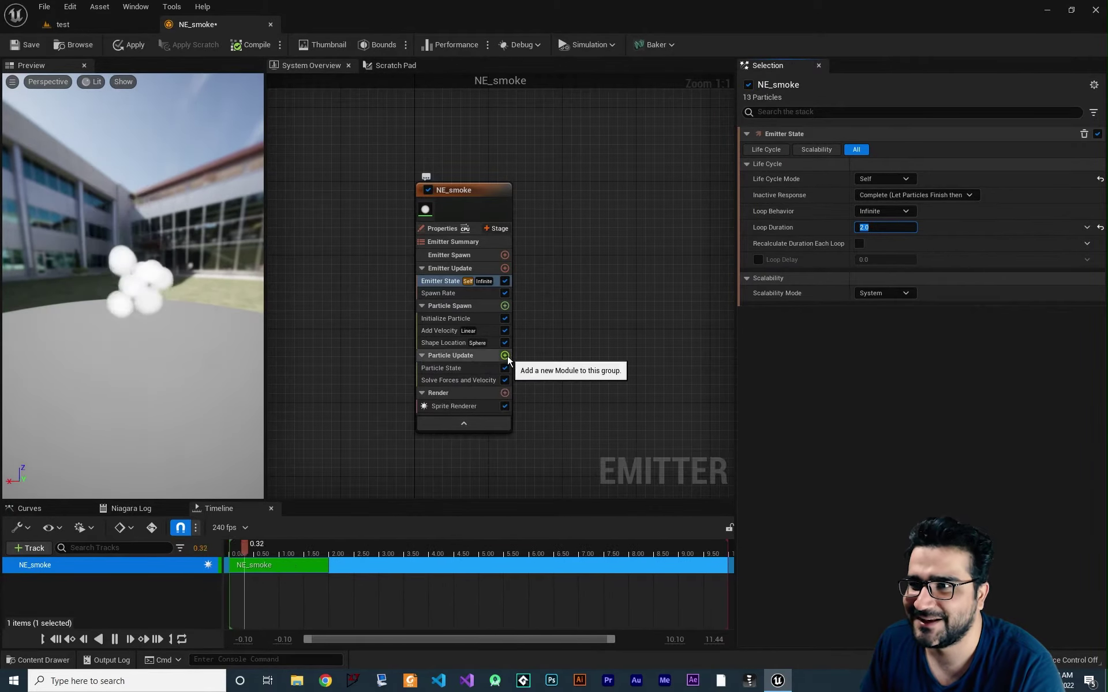
pyautogui.click(506, 355)
pyautogui.write('scale')
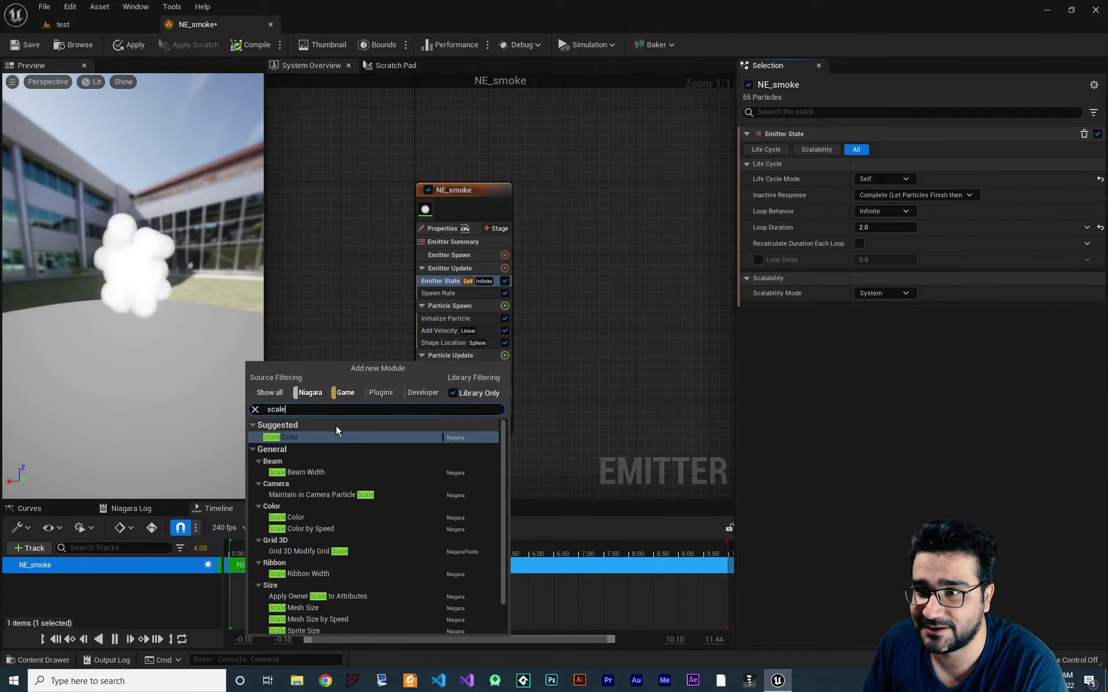
pyautogui.click(390, 437)
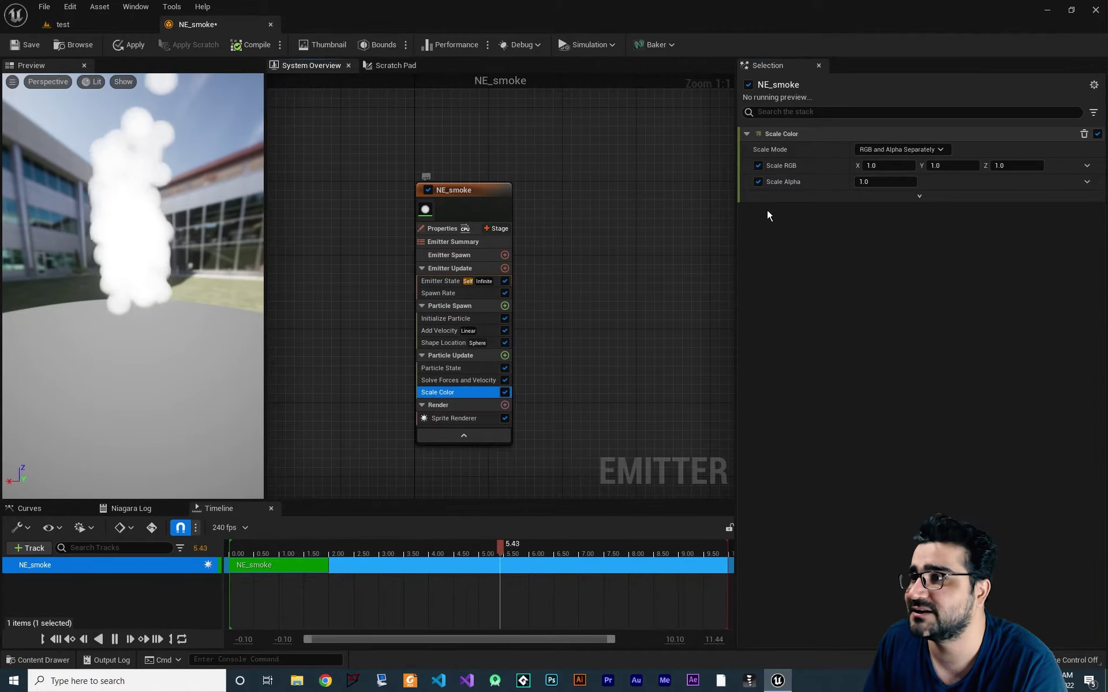
# - Disable Scale RGB in the Scale Color module and drive Scale Alpha with a Float from Curve input
pyautogui.click(759, 166)
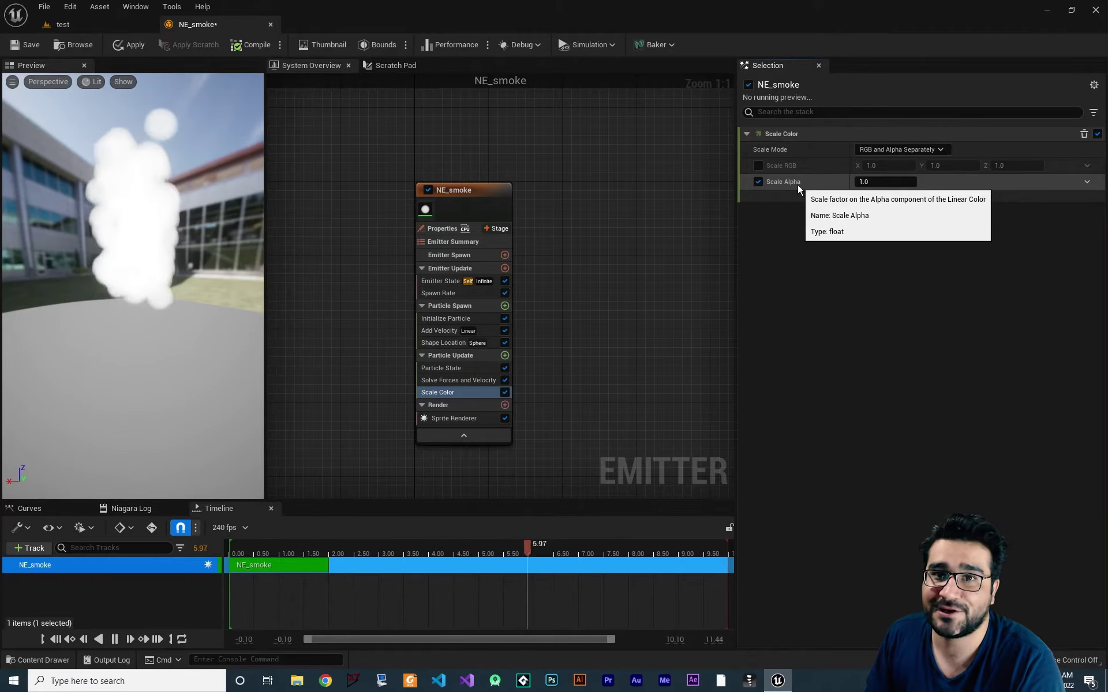
pyautogui.click(1087, 182)
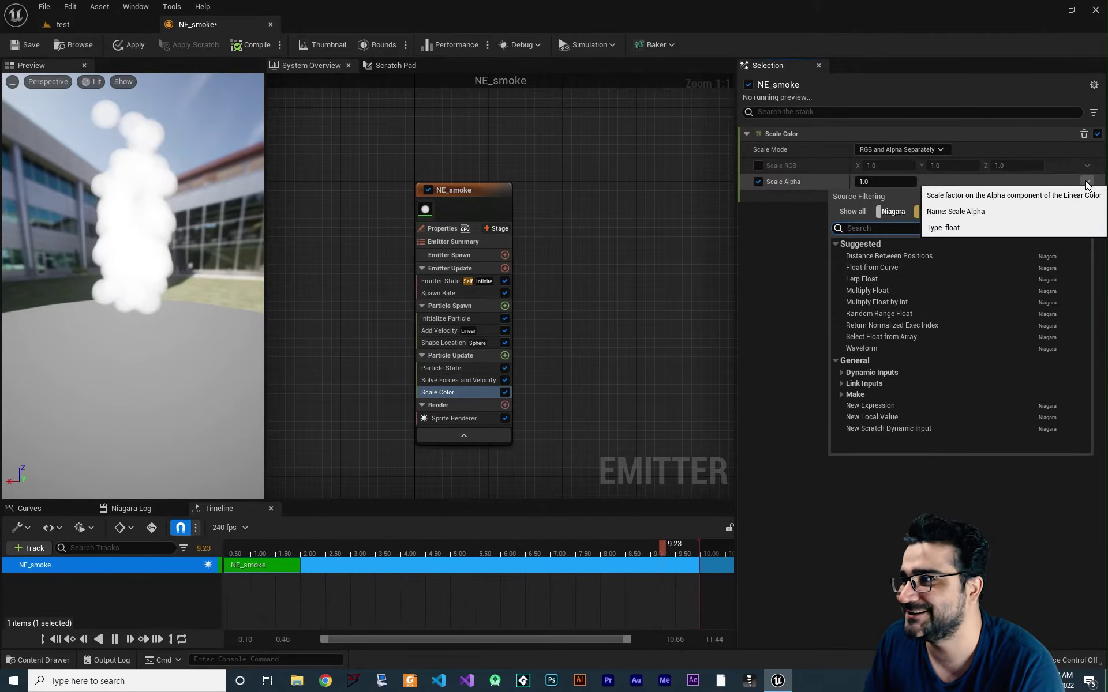
pyautogui.click(880, 269)
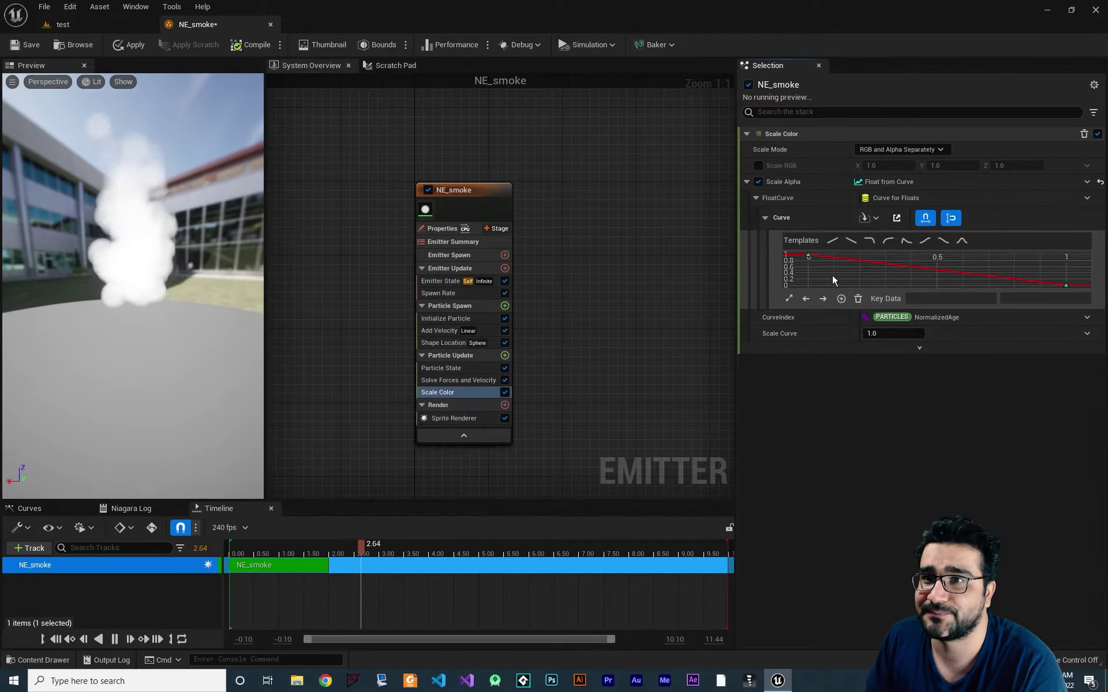
# - Set both keys of the Scale Alpha curve to Auto tangents and open the curve in the curve editor
pyautogui.click(808, 255)
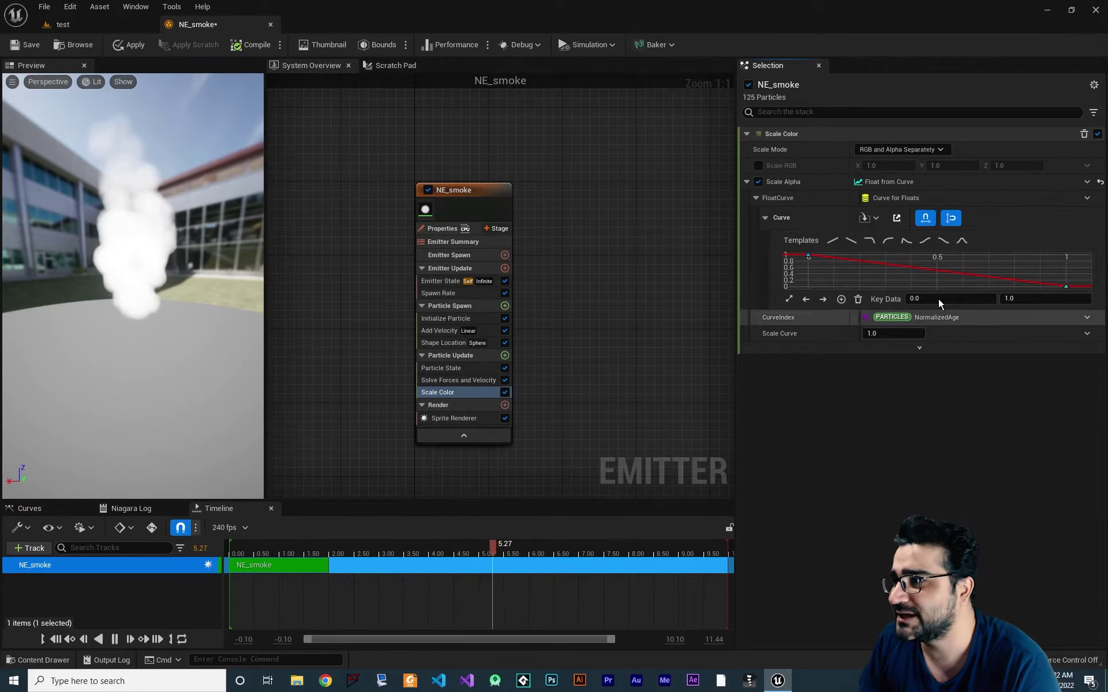
pyautogui.moveTo(937, 277)
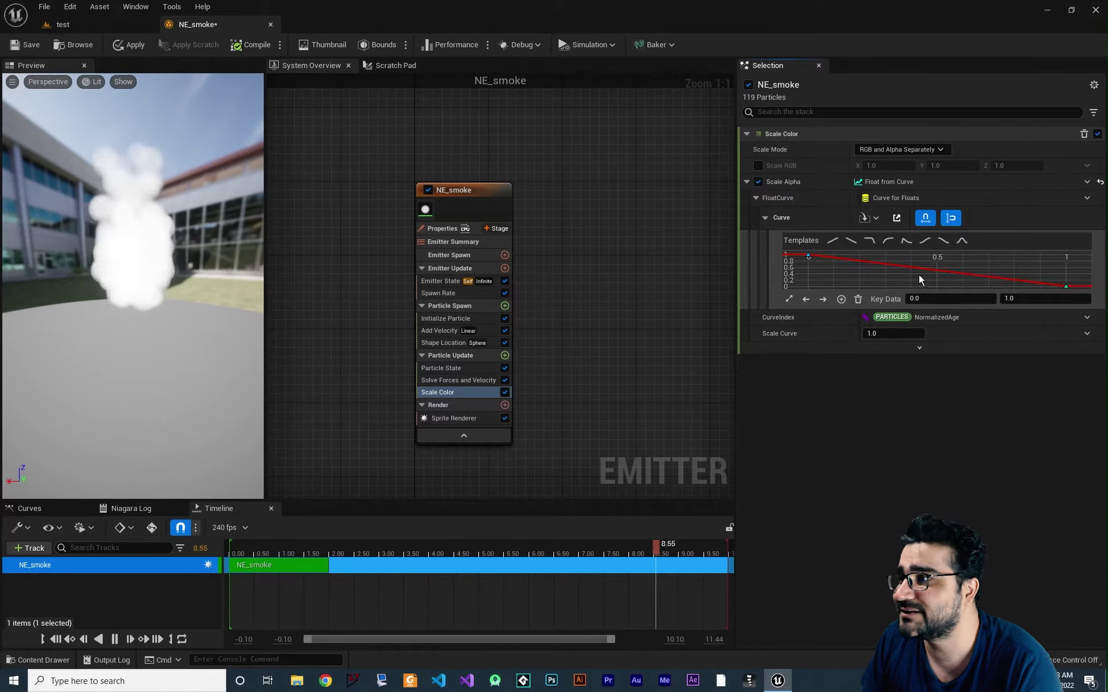
pyautogui.moveTo(886, 265)
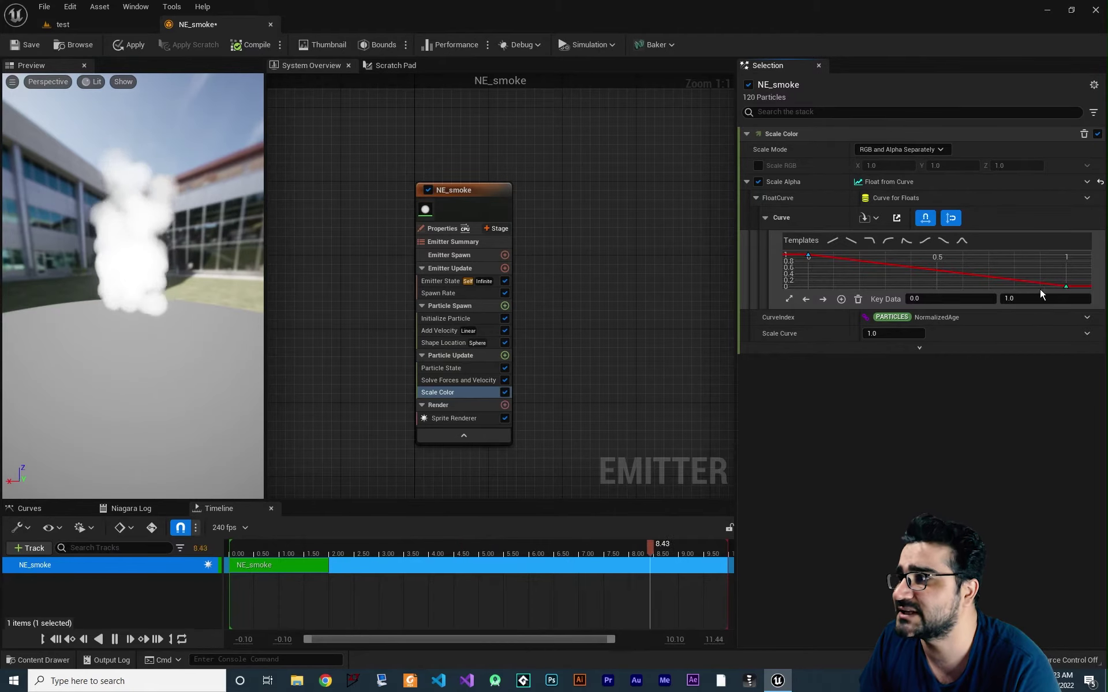
pyautogui.keyDown('shift'); pyautogui.click(1065, 286); pyautogui.keyUp('shift')
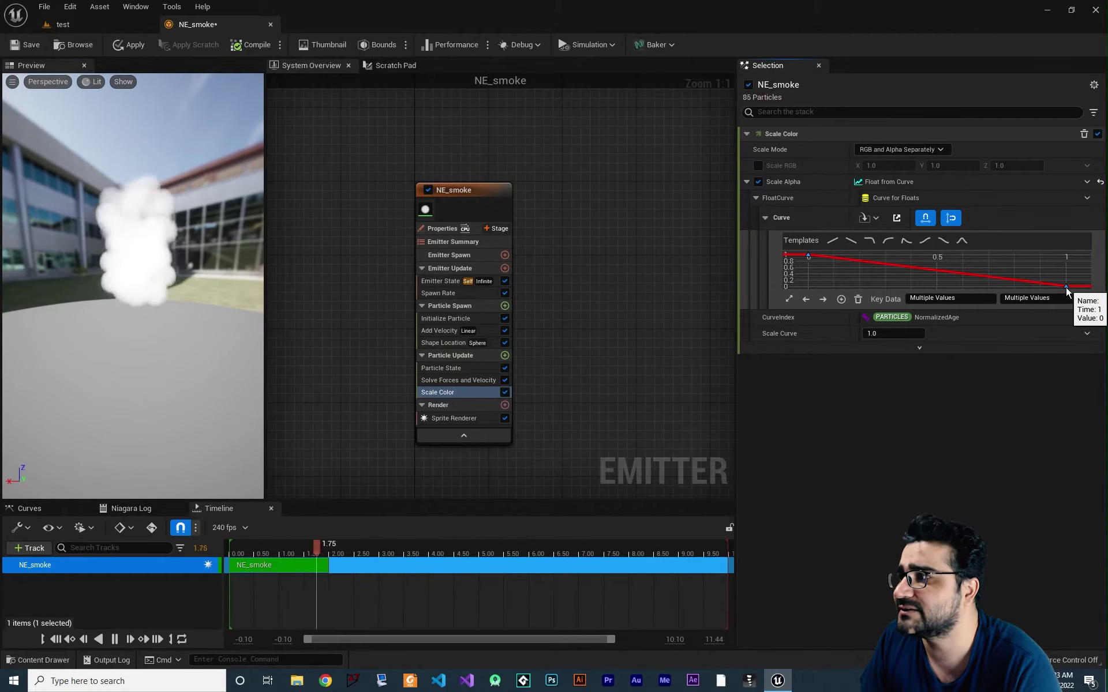
pyautogui.rightClick(1065, 287)
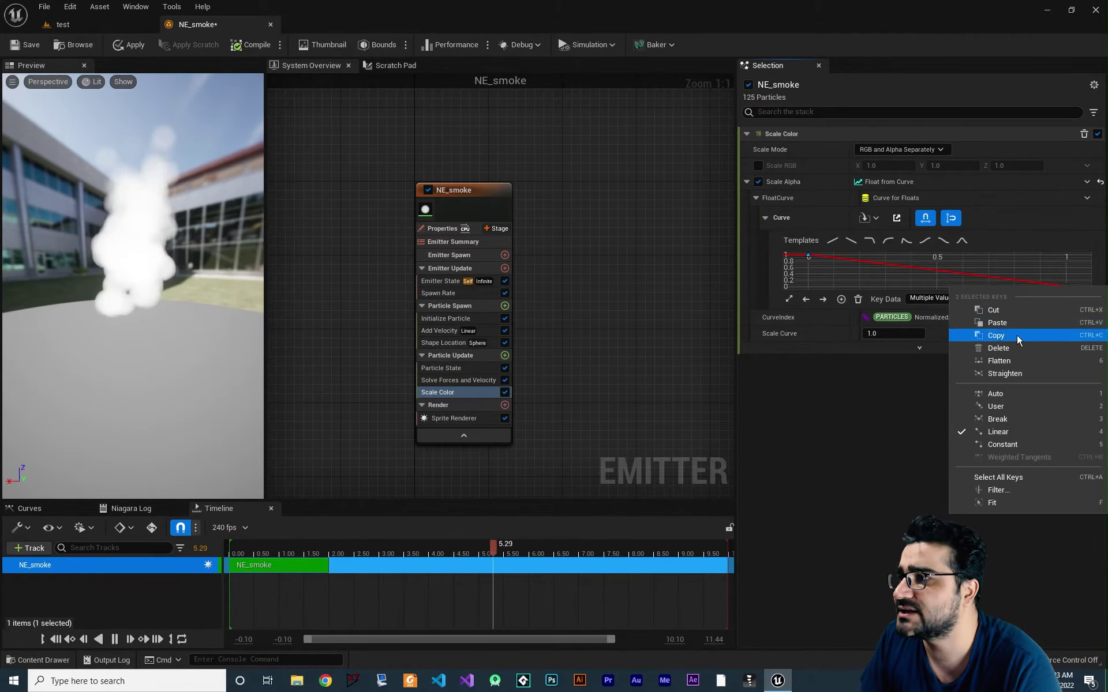
pyautogui.click(996, 394)
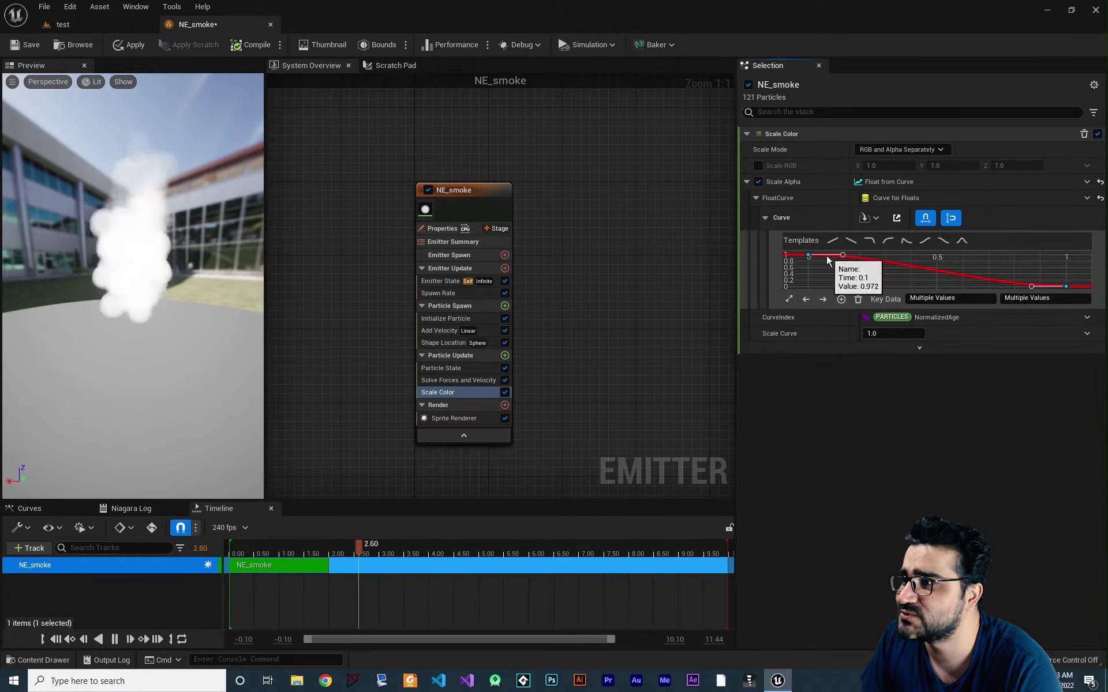
pyautogui.click(896, 217)
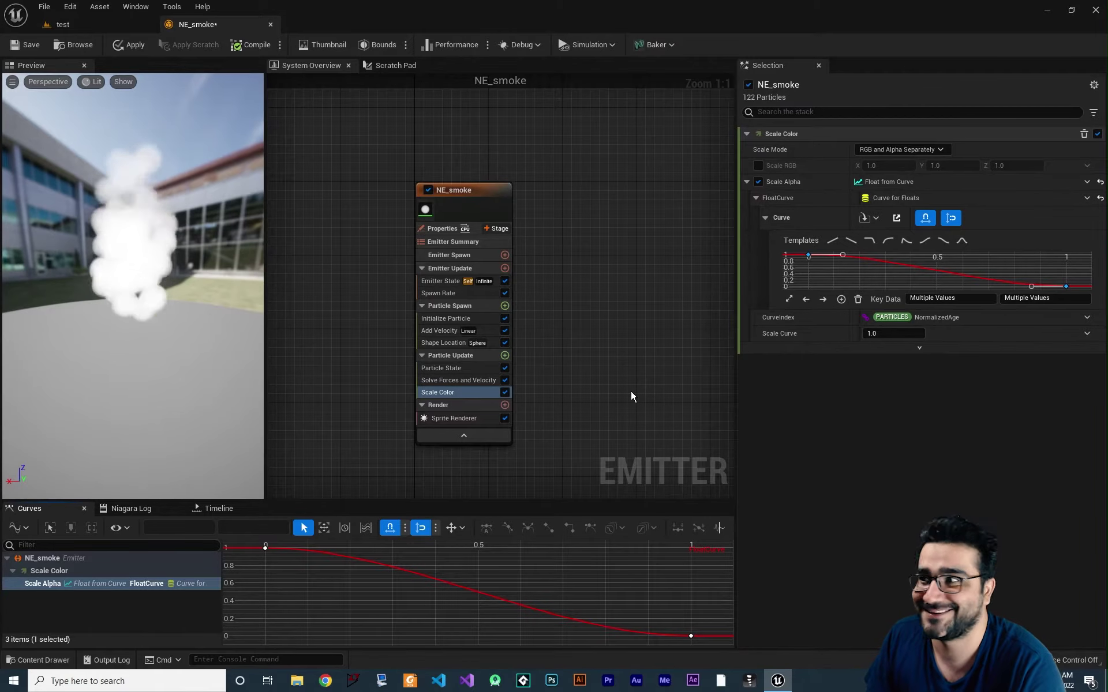
pyautogui.moveTo(938, 323)
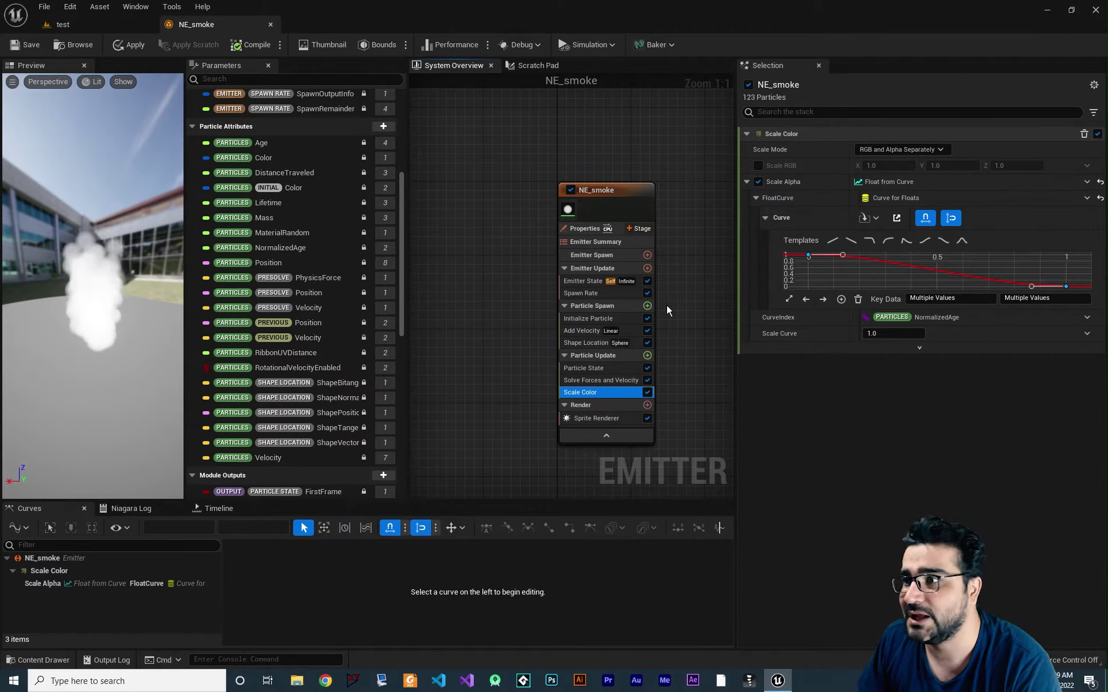
# - Set Initialize Particle's Sprite Size Mode to Uniform with a size of 30 and its Sprite Rotation Mode to Random
pyautogui.moveTo(667, 305); pyautogui.dragTo(632, 291, button='right')
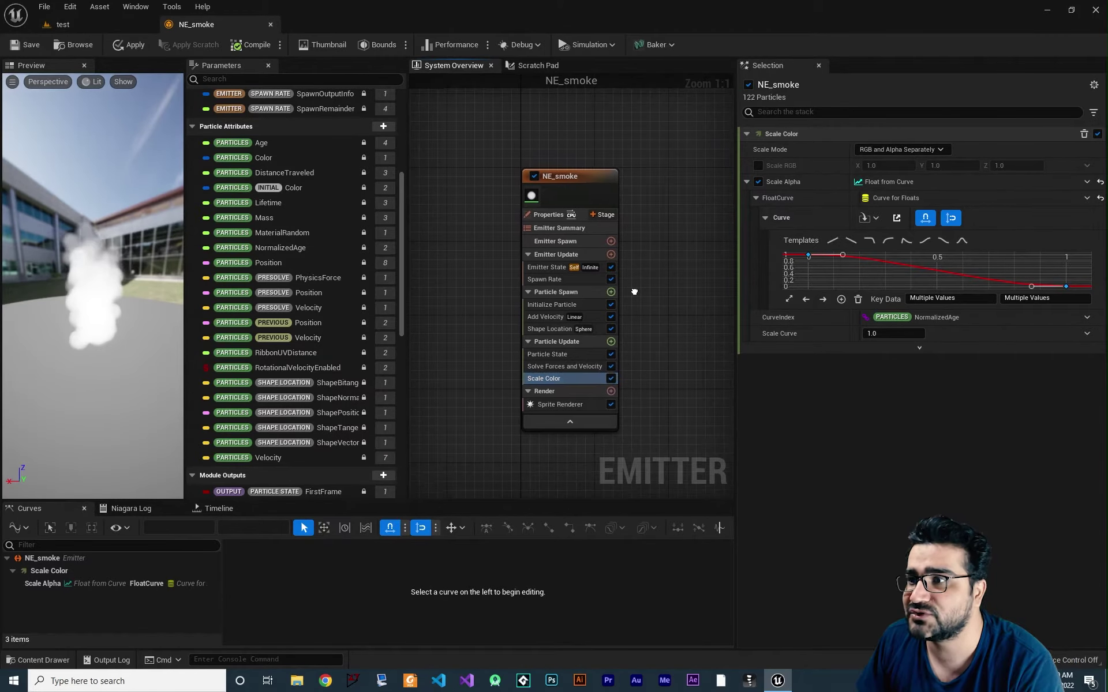
pyautogui.click(545, 303)
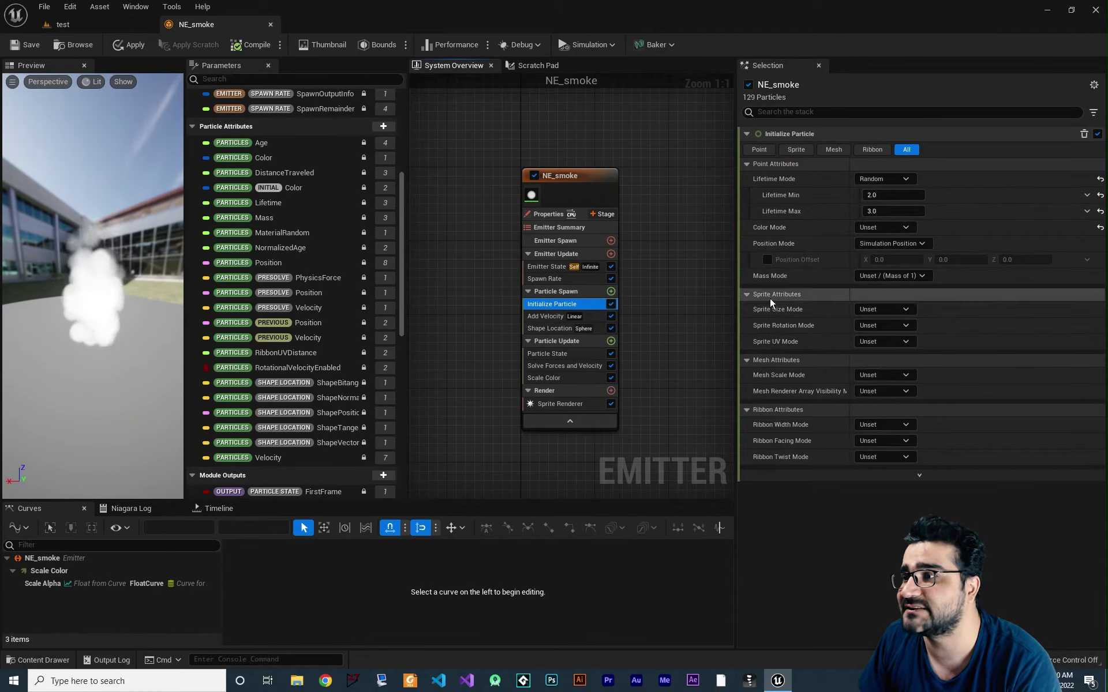
pyautogui.click(796, 149)
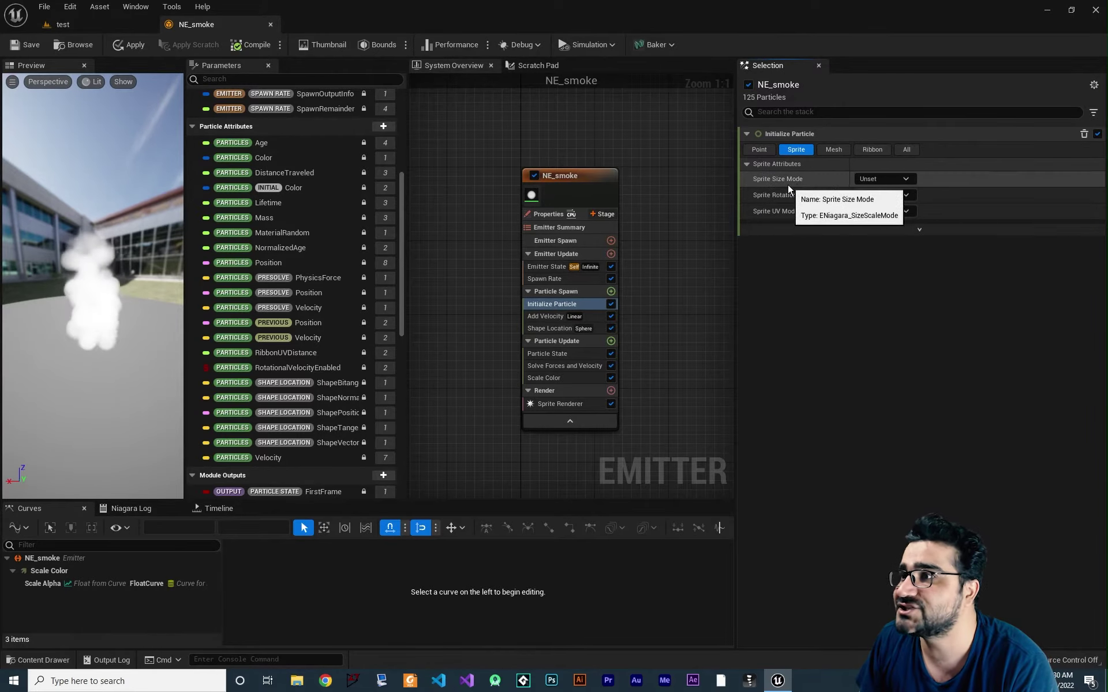
pyautogui.click(905, 180)
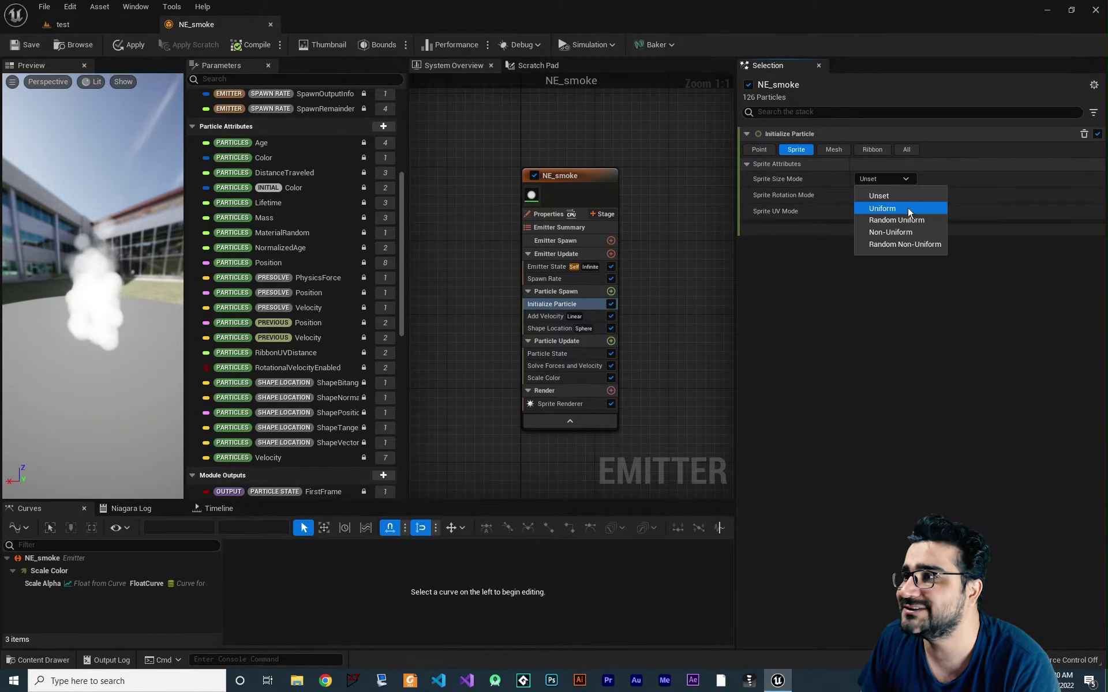
pyautogui.click(908, 207)
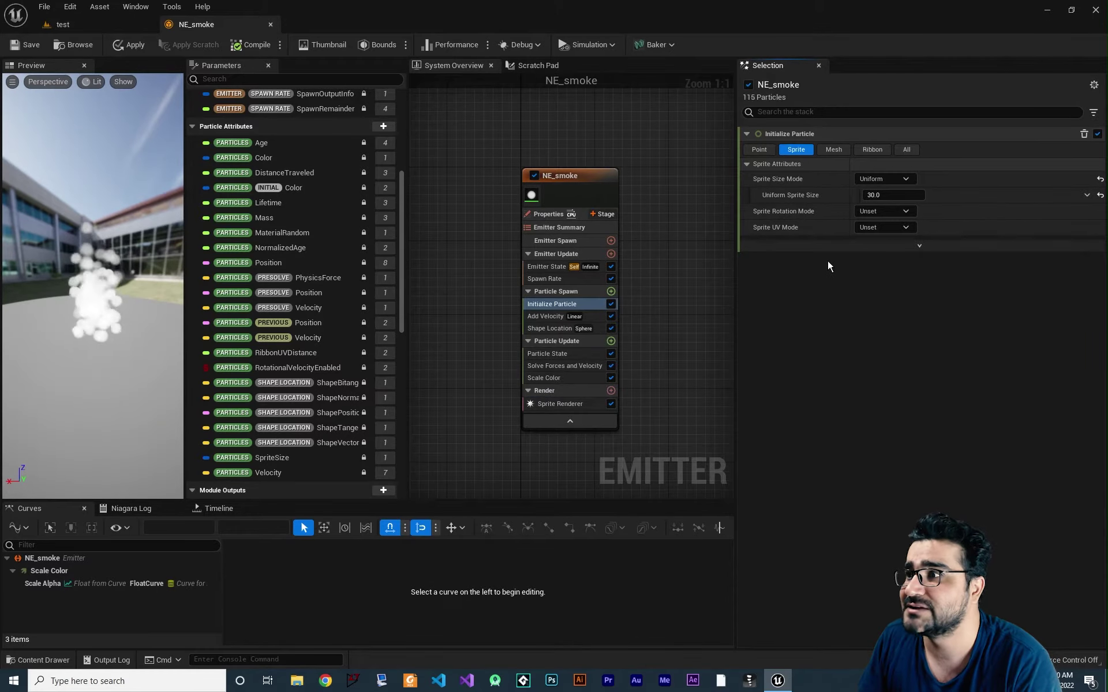
pyautogui.click(872, 211)
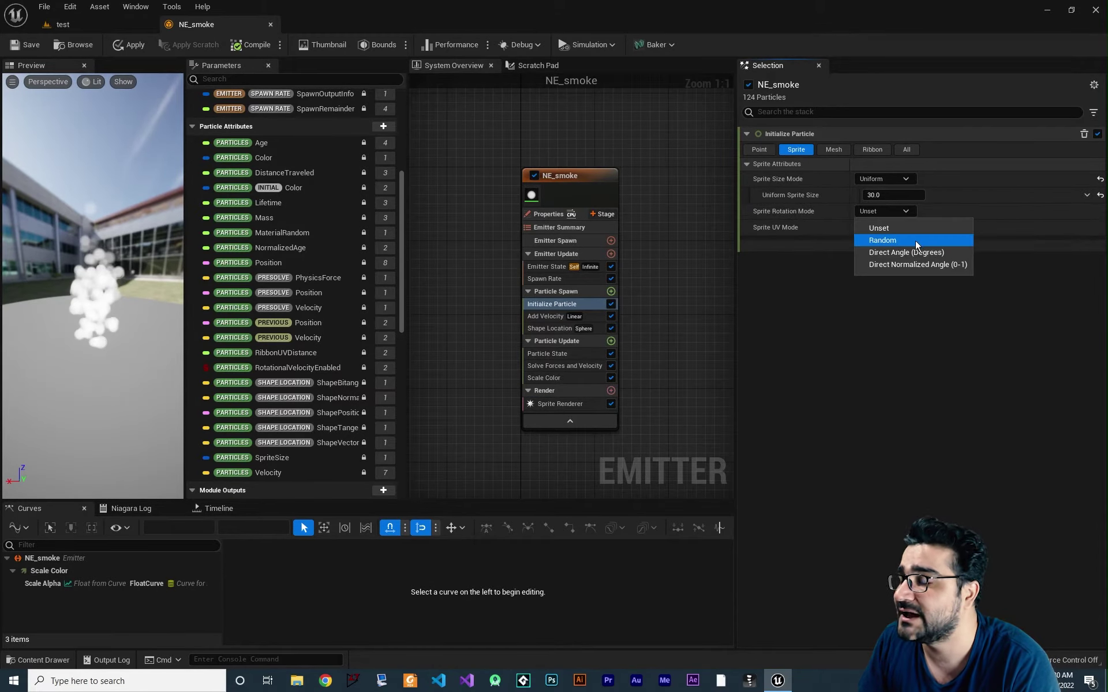
pyautogui.click(915, 240)
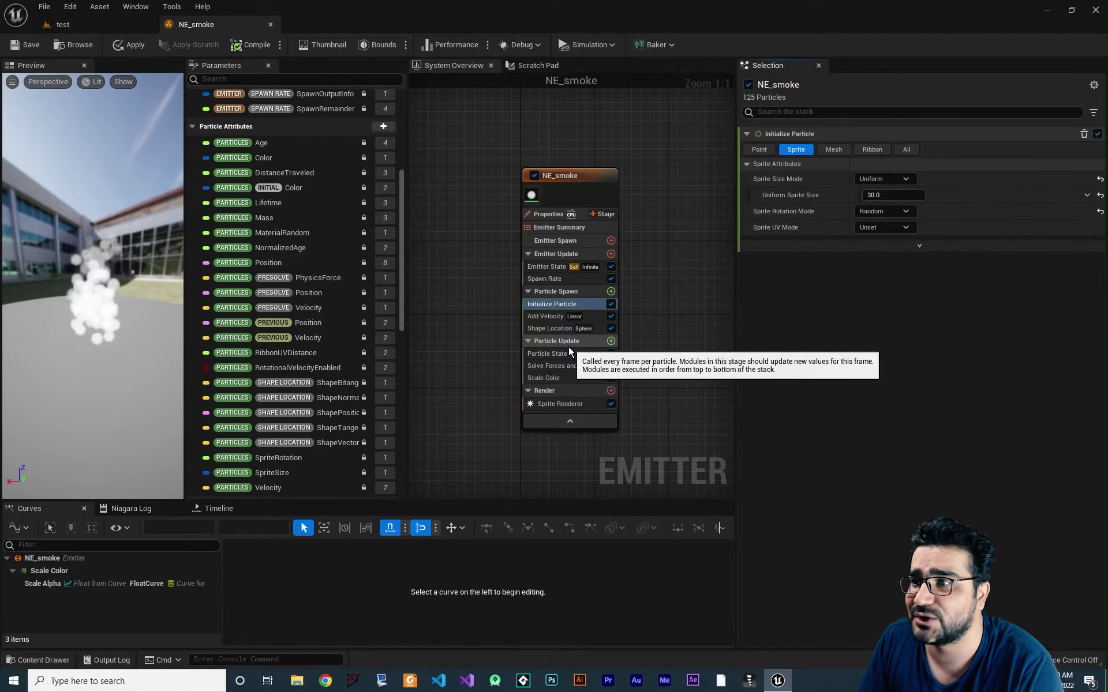
# - Add a Scale Sprite Size module to the Particle Update group
pyautogui.click(611, 342)
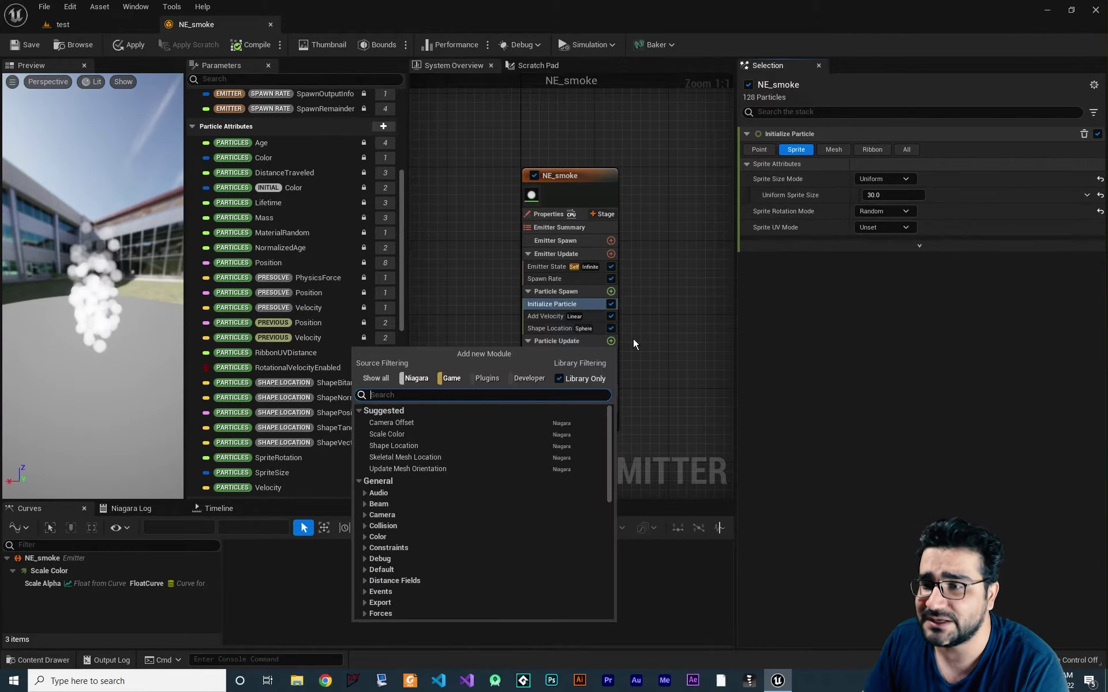
pyautogui.write('scale')
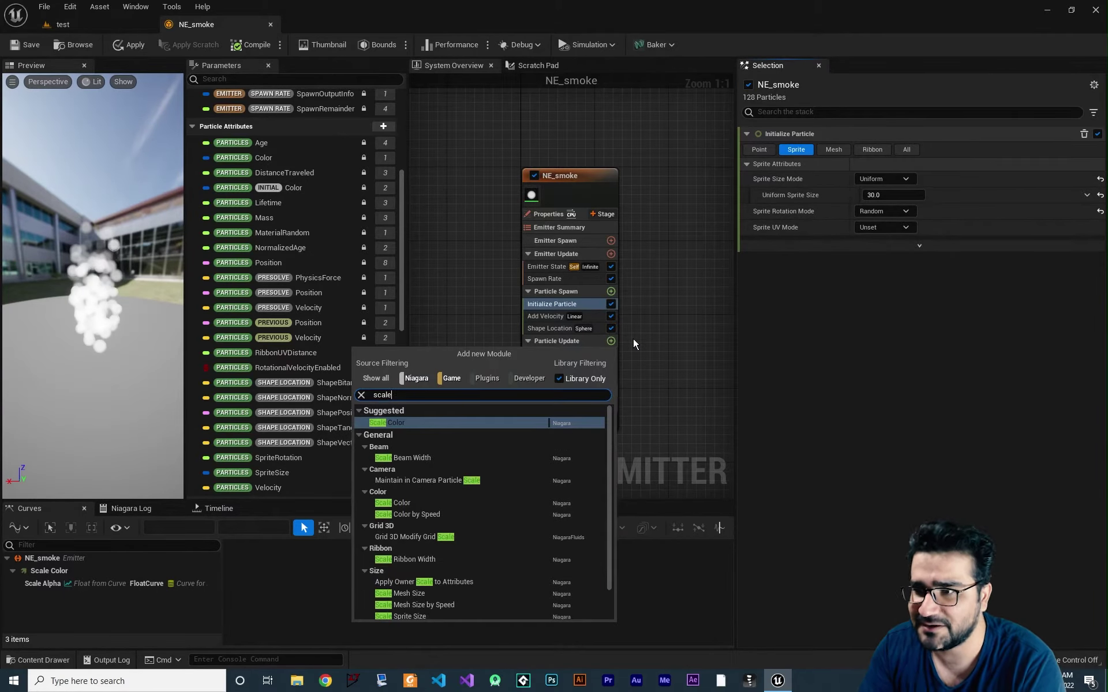
pyautogui.scroll(-2, 481, 554)
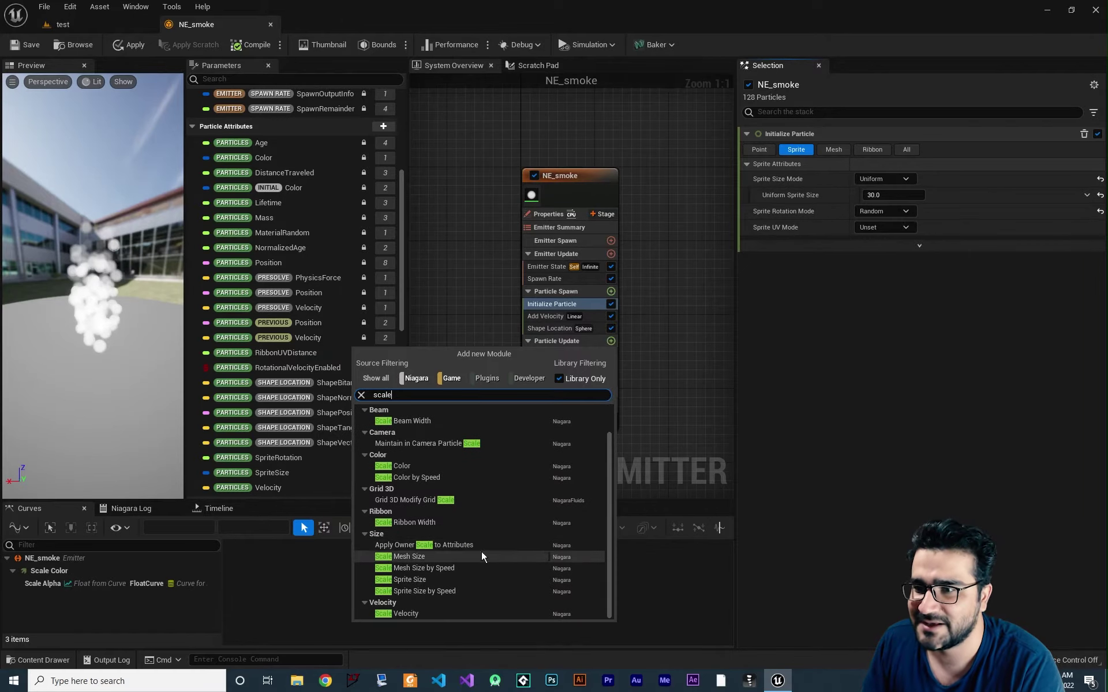
pyautogui.click(408, 579)
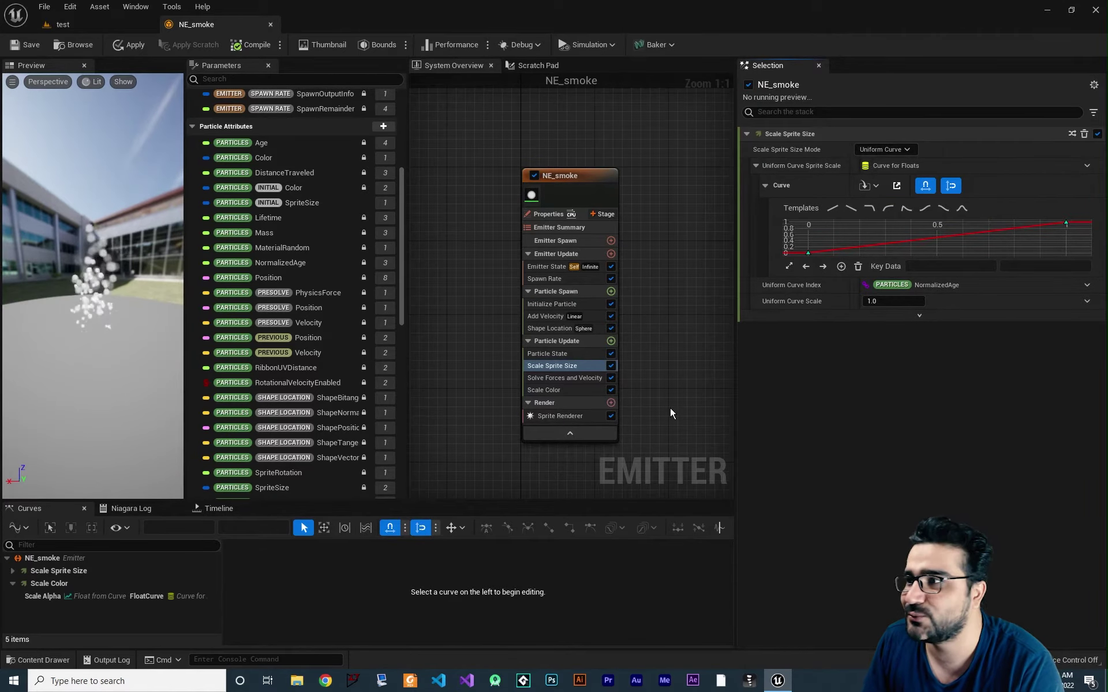
# - Open the Uniform Curve Sprite Scale curve in the curve editor and set its first key's value to 1
pyautogui.click(897, 186)
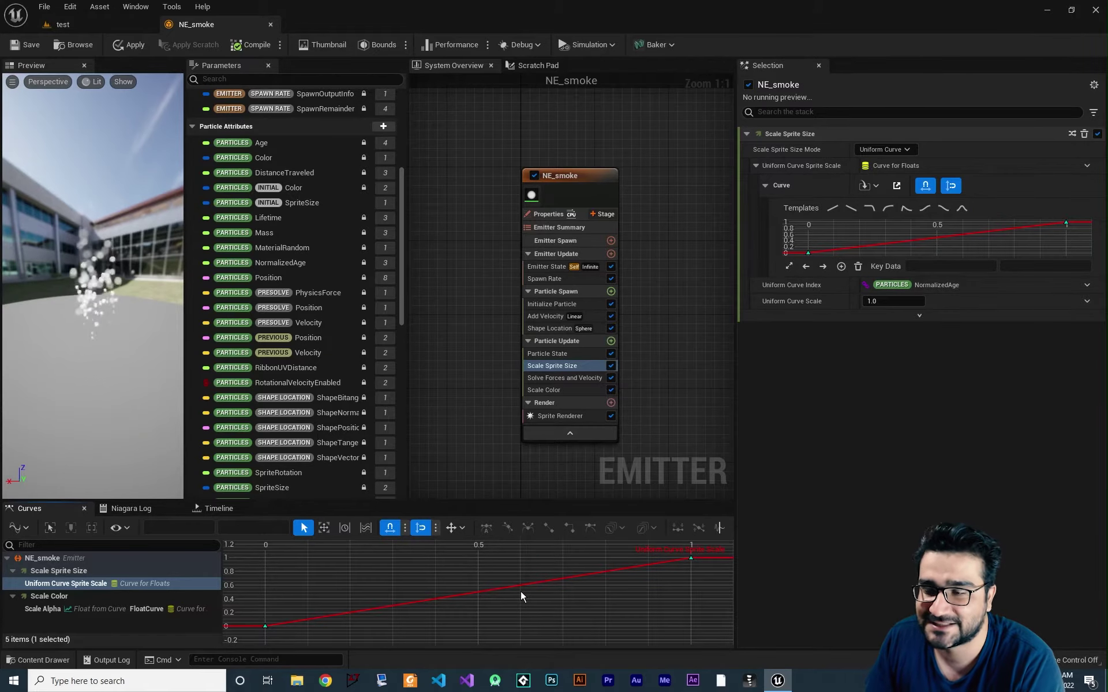
pyautogui.click(265, 626)
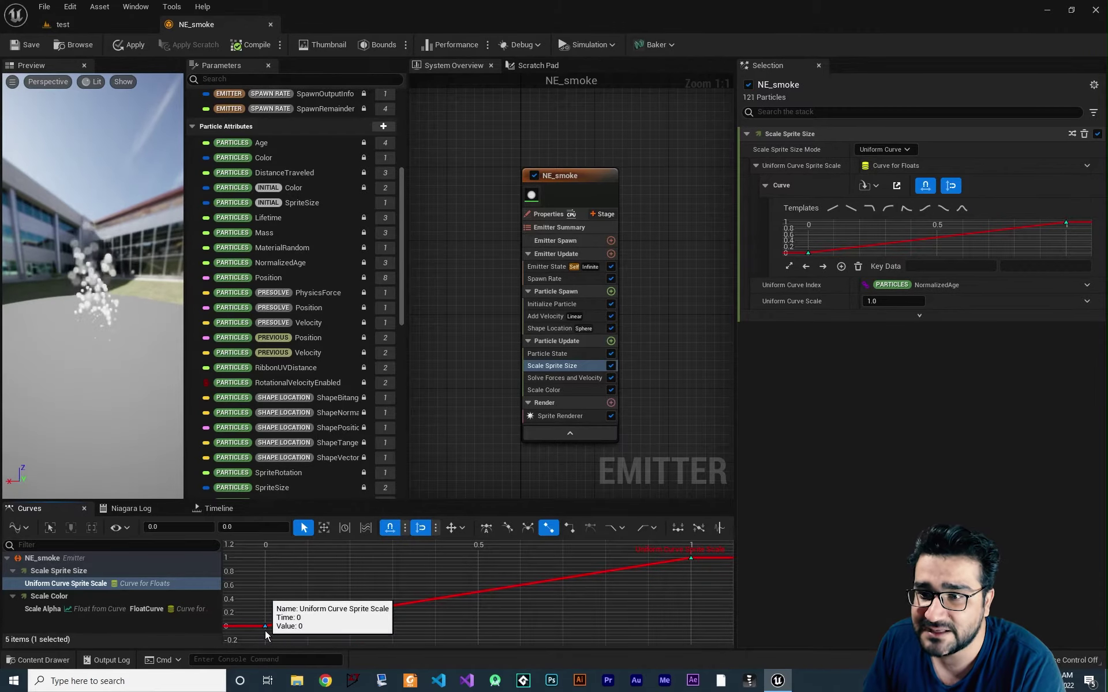
pyautogui.click(692, 558)
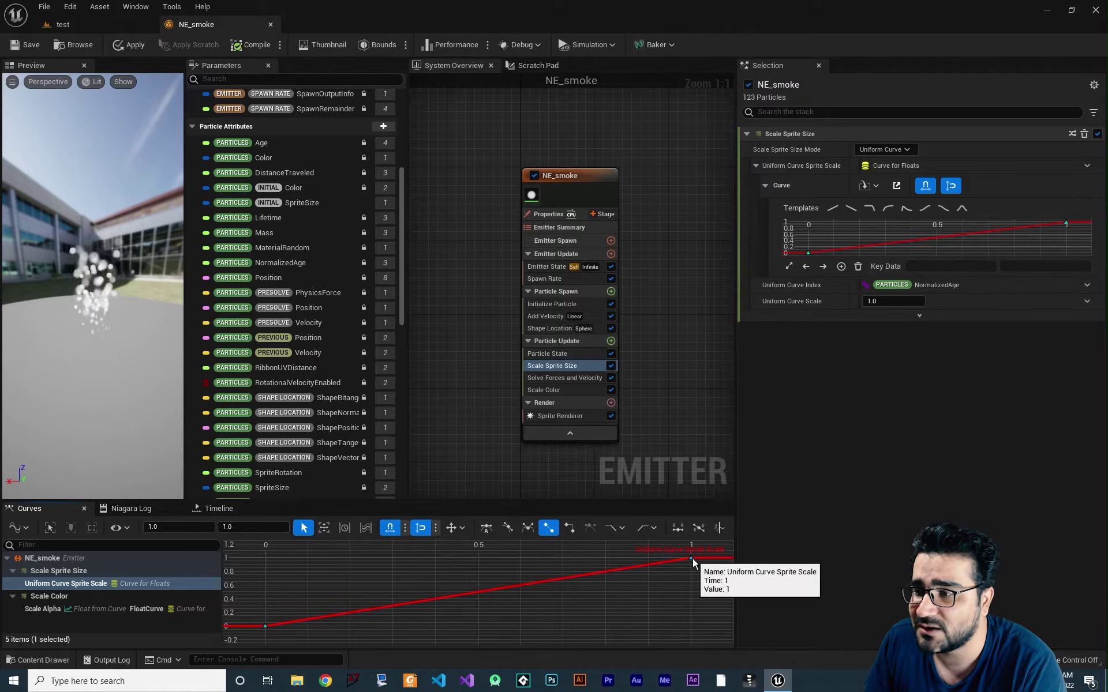
pyautogui.click(265, 626)
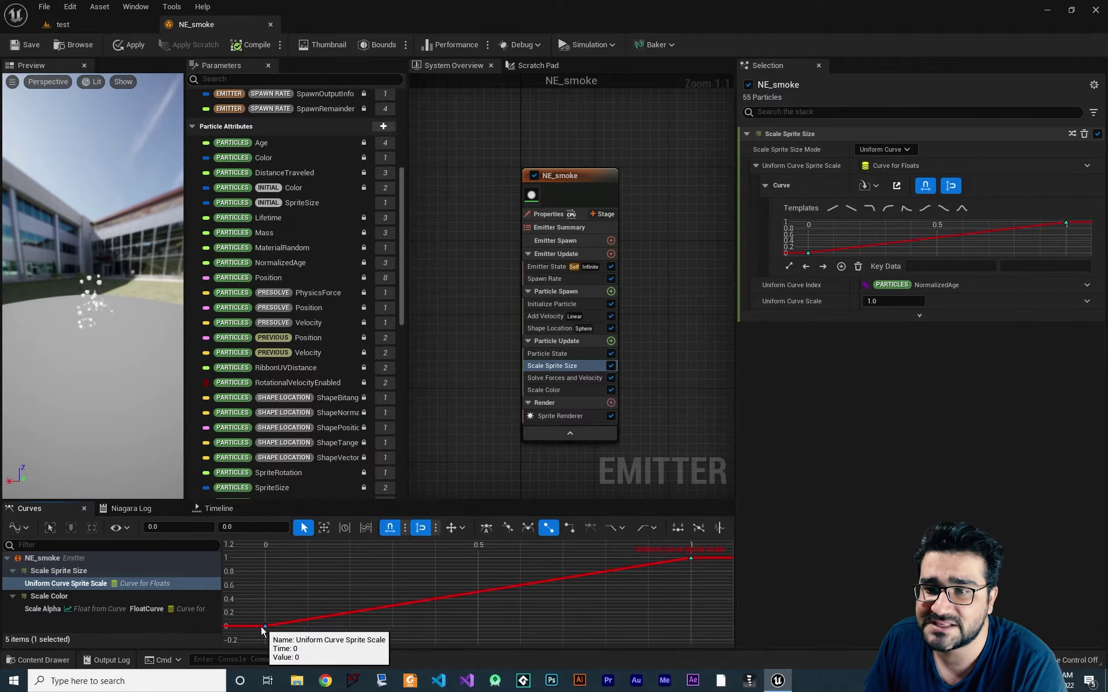
pyautogui.click(254, 527)
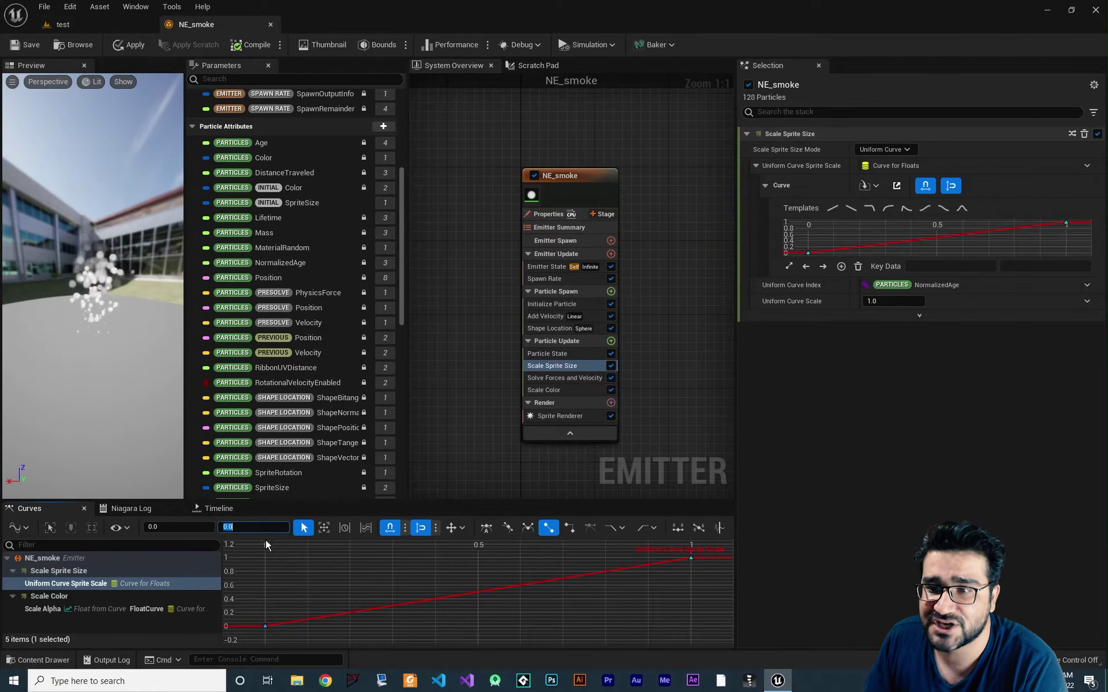
pyautogui.write('1')
pyautogui.press('Return')
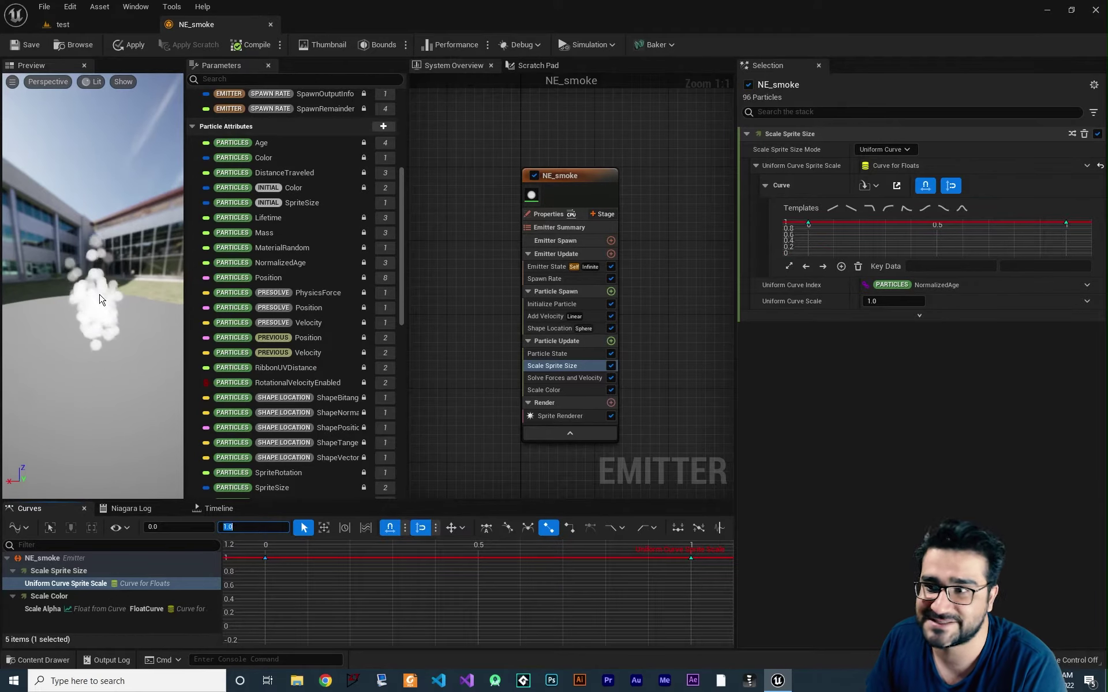
# - Set the value of the Uniform Curve Sprite Scale curve's last key, at time 1, to 3
pyautogui.click(691, 557)
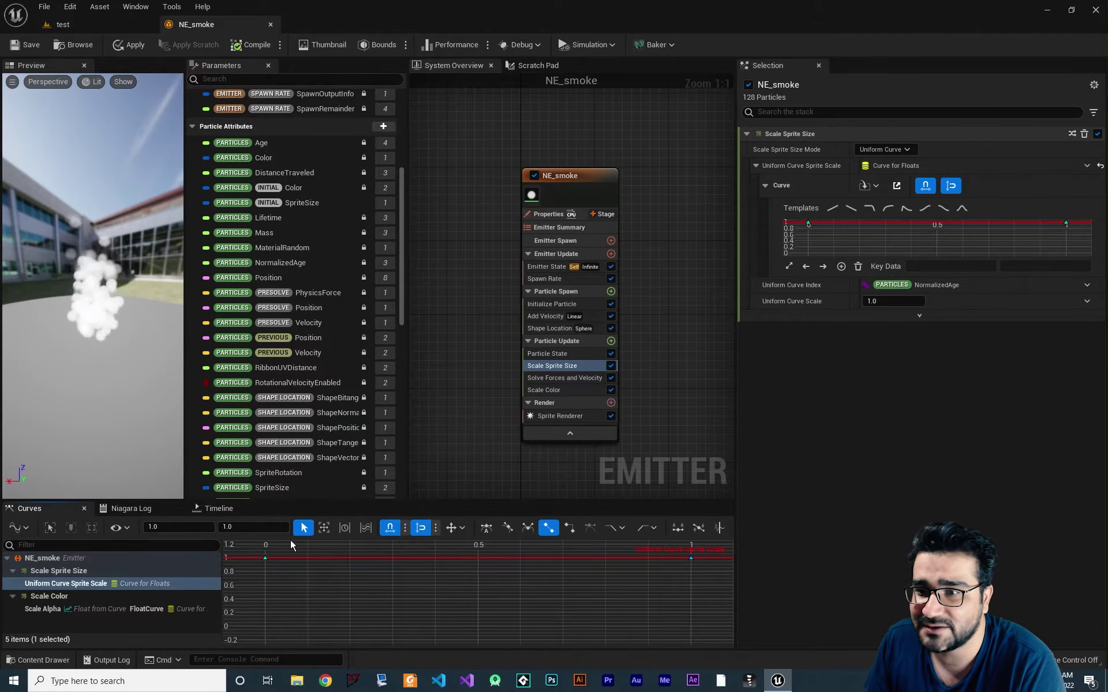
pyautogui.click(257, 527)
pyautogui.write('3')
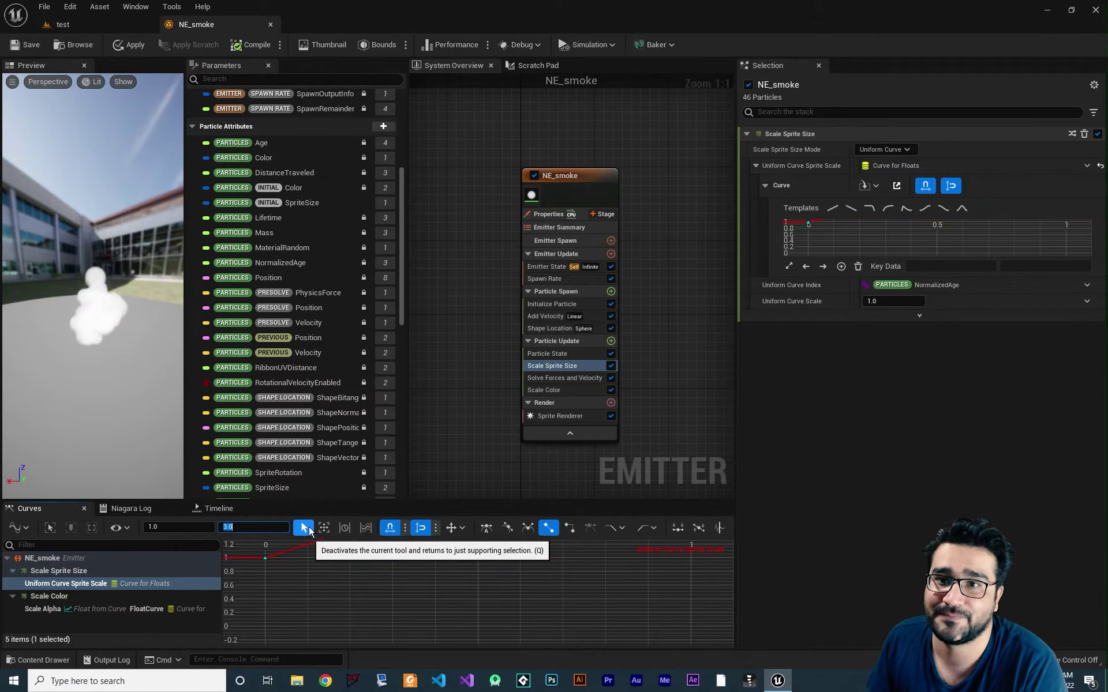
pyautogui.press('Return')
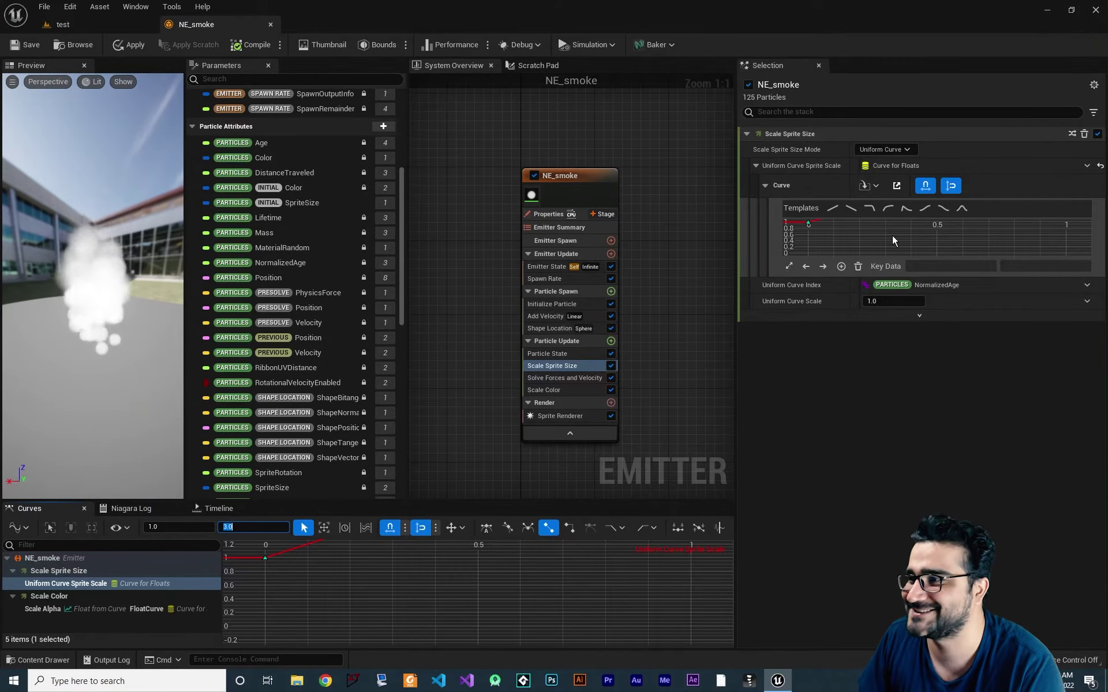
# - Change both keys of the Uniform Curve Sprite Scale curve to Auto tangents
pyautogui.press('f')
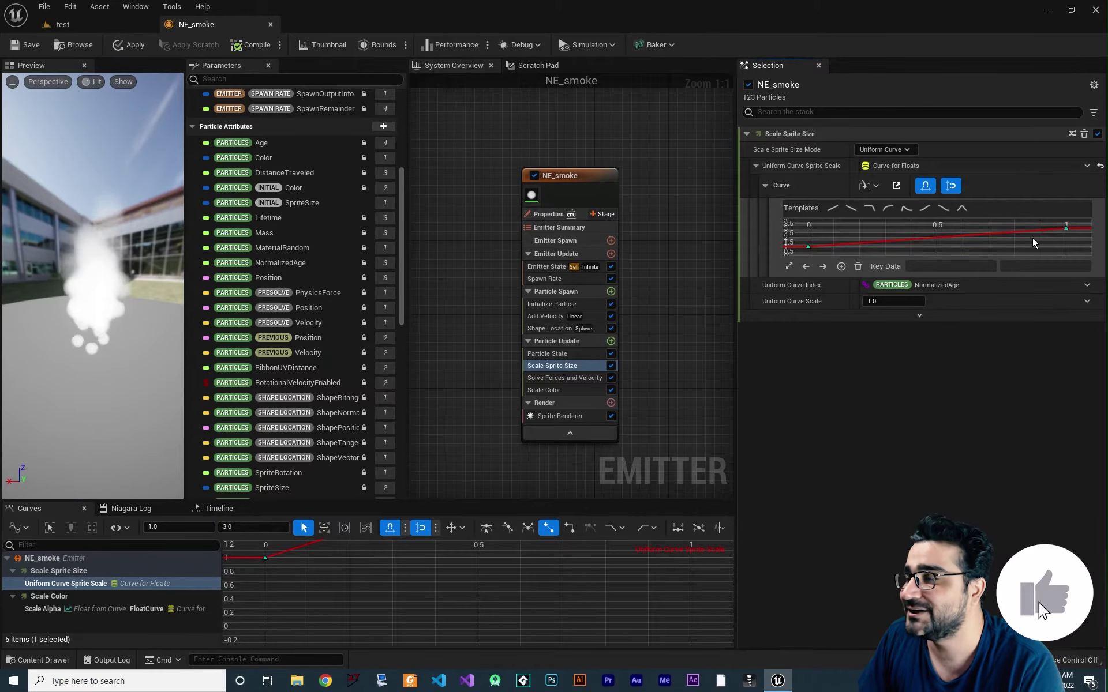
pyautogui.click(1065, 228)
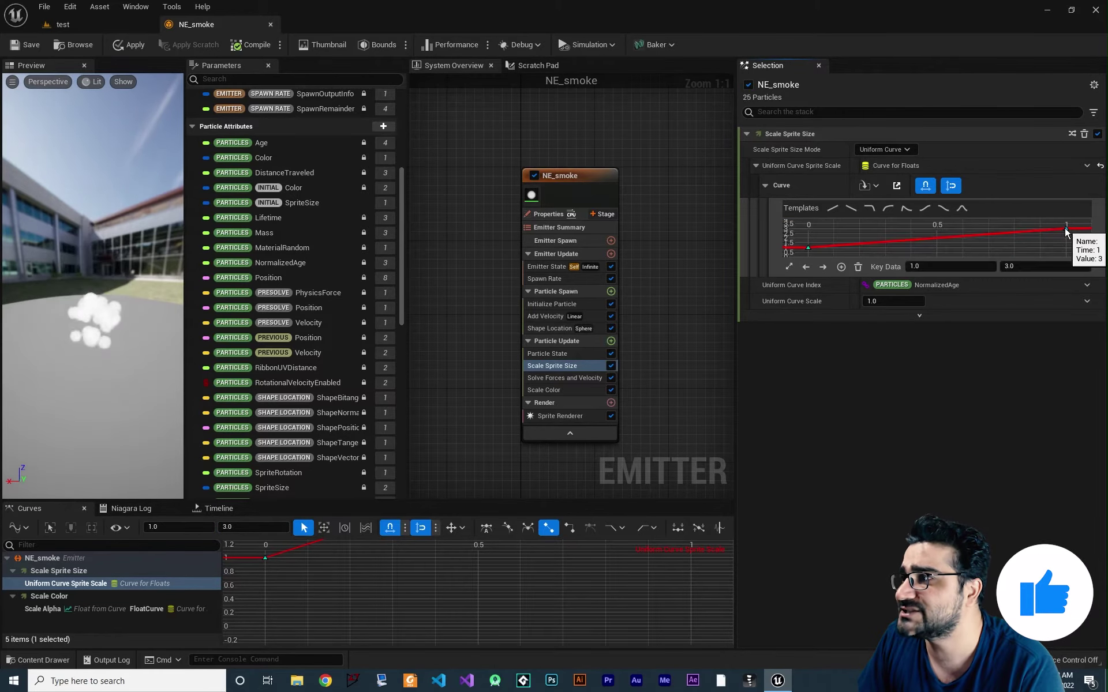
pyautogui.keyDown('shift'); pyautogui.click(808, 247); pyautogui.keyUp('shift')
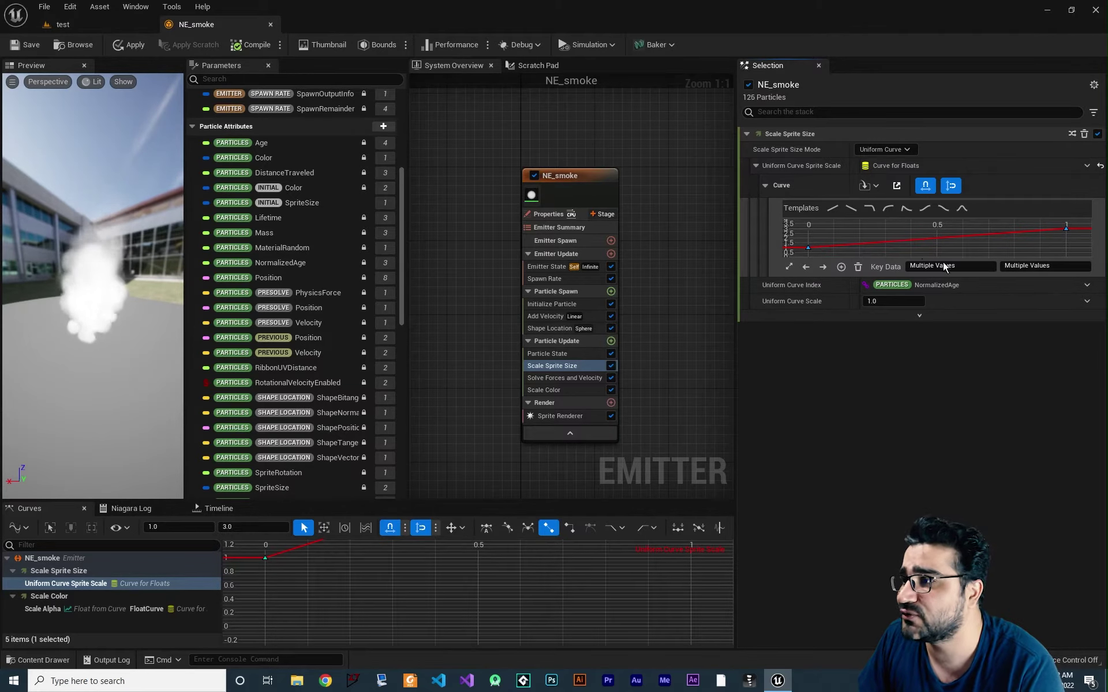
pyautogui.rightClick(1065, 229)
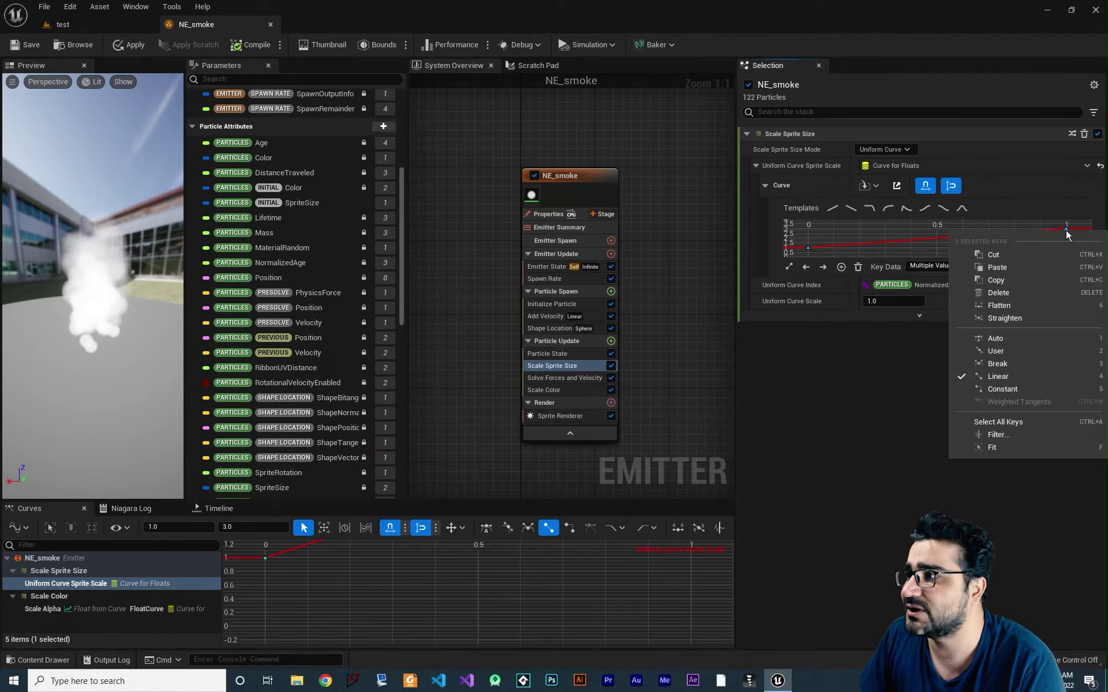
pyautogui.click(1009, 335)
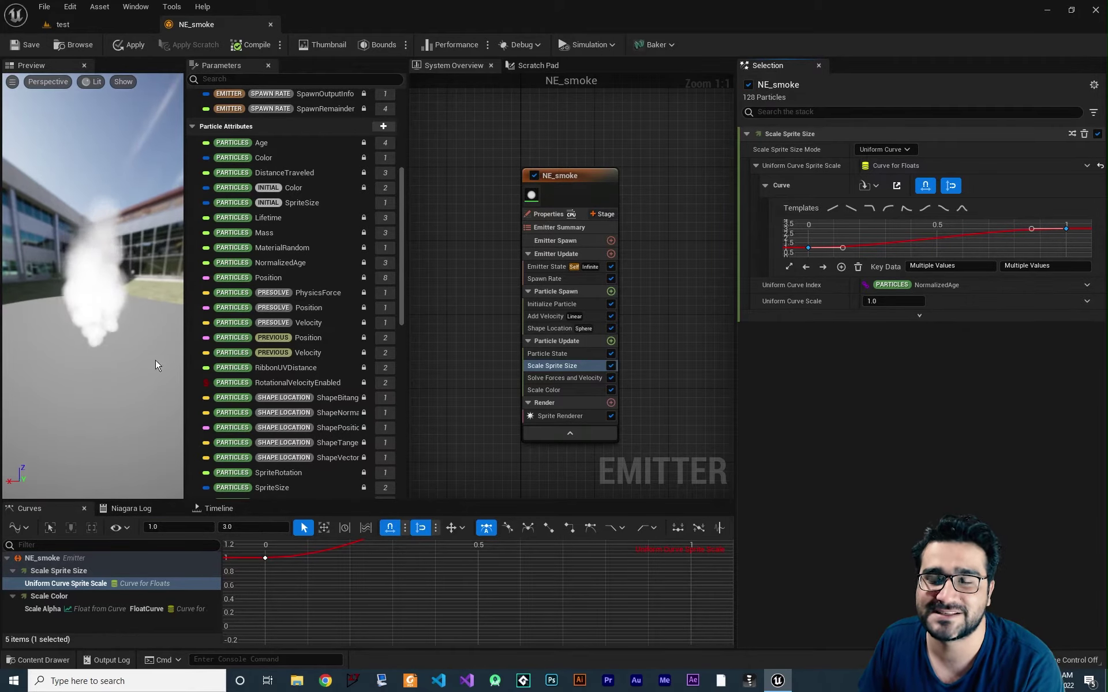
pyautogui.moveTo(147, 297)
pyautogui.mouseDown()
pyautogui.moveTo(184, 296)
pyautogui.moveTo(146, 296)
pyautogui.mouseUp()
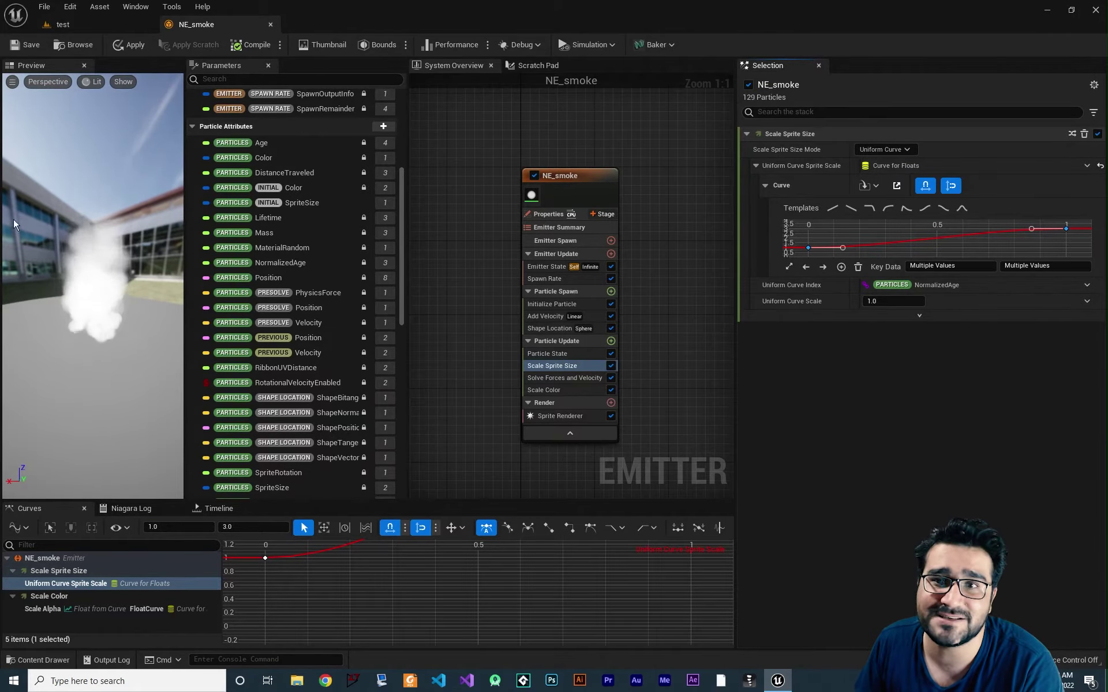
pyautogui.moveTo(55, 300); pyautogui.dragTo(34, 301)
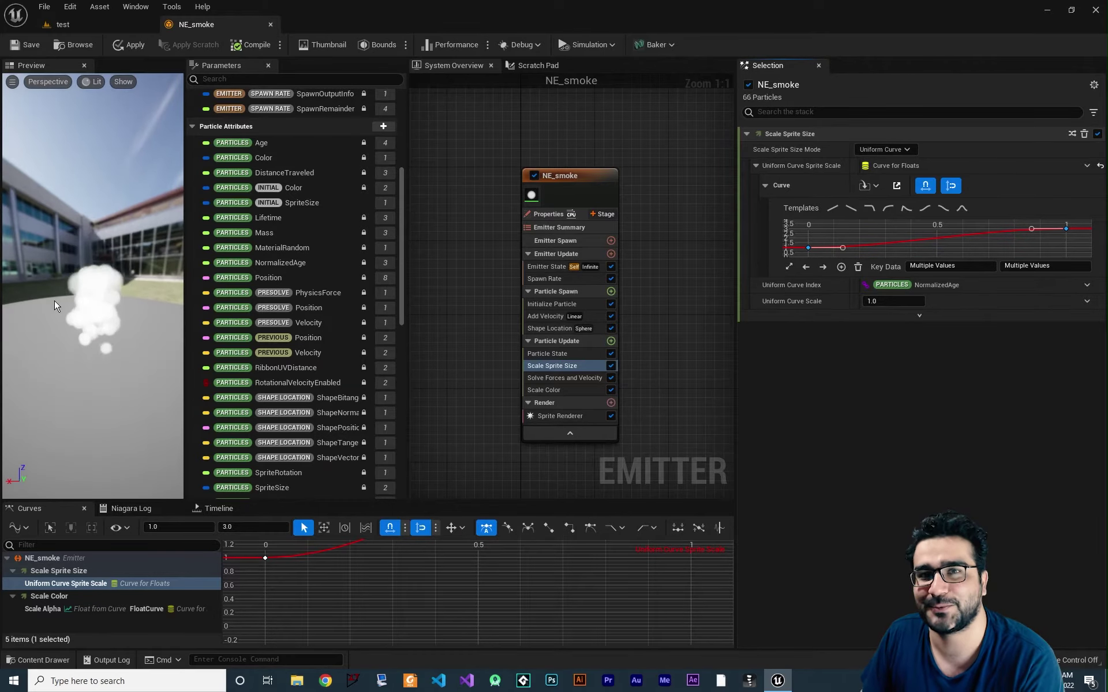
# - Create a new material named M_smoke in the record folder and open it for editing
pyautogui.click(40, 660)
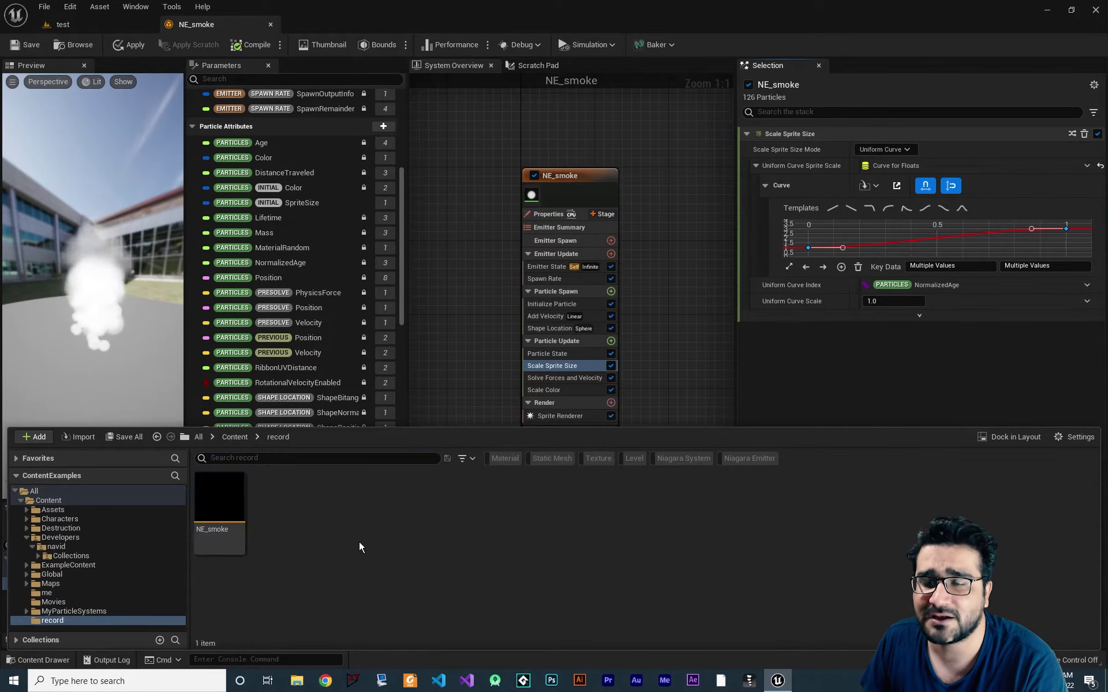
pyautogui.rightClick(388, 554)
pyautogui.click(453, 337)
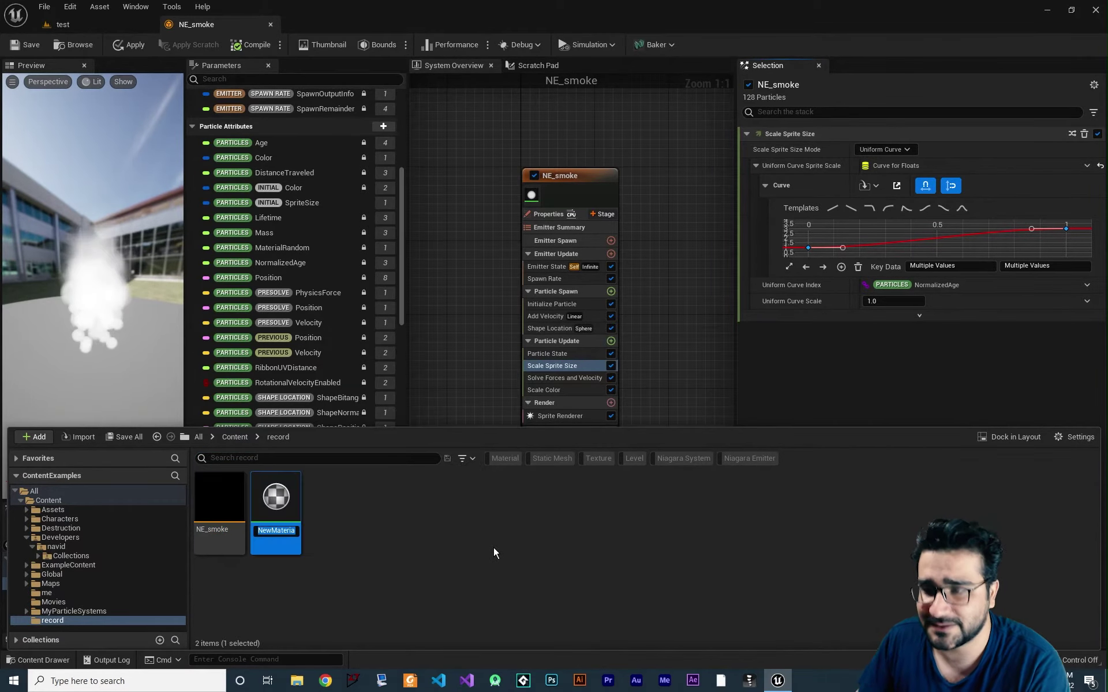
pyautogui.write('M')
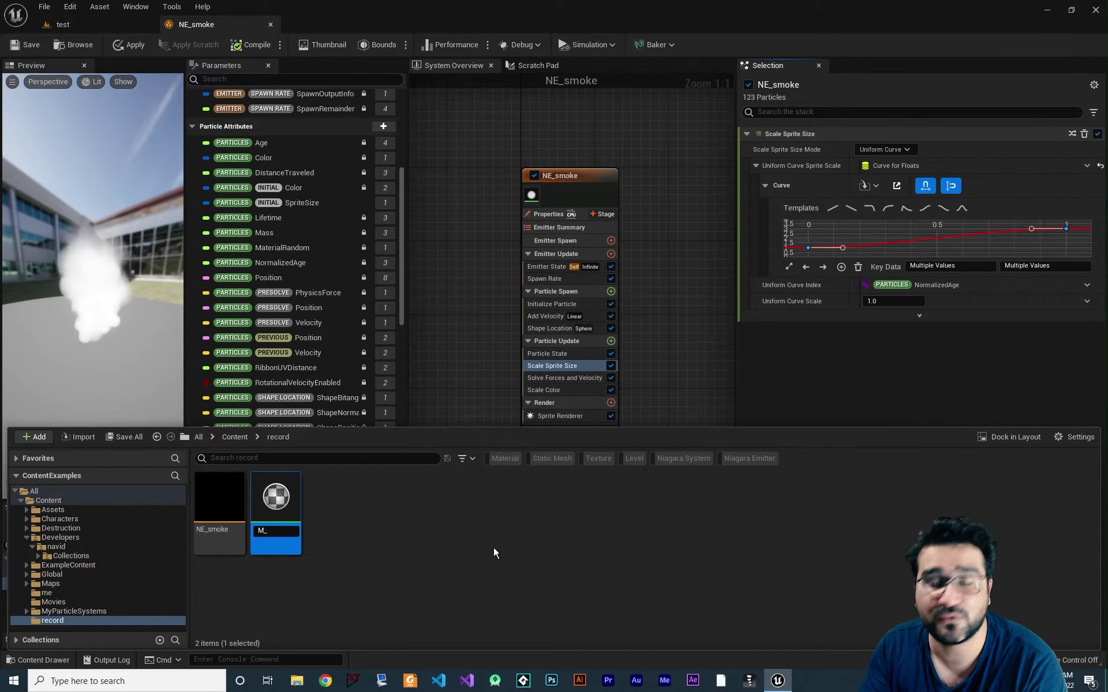
pyautogui.write('_smoke')
pyautogui.press('Return')
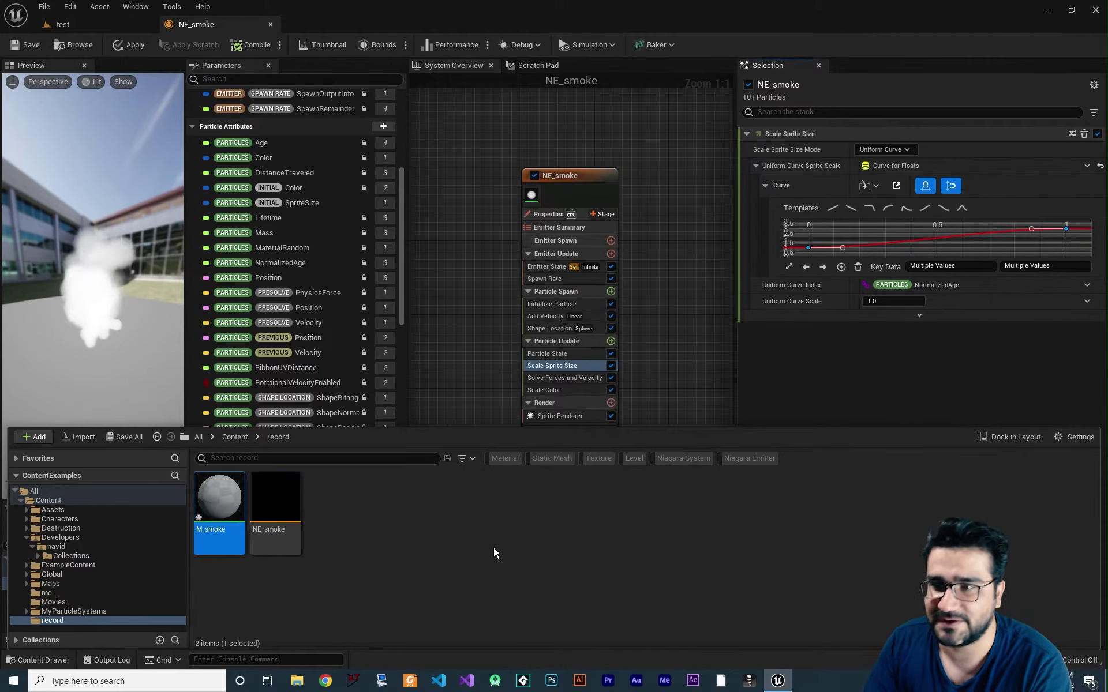
pyautogui.doubleClick(226, 497)
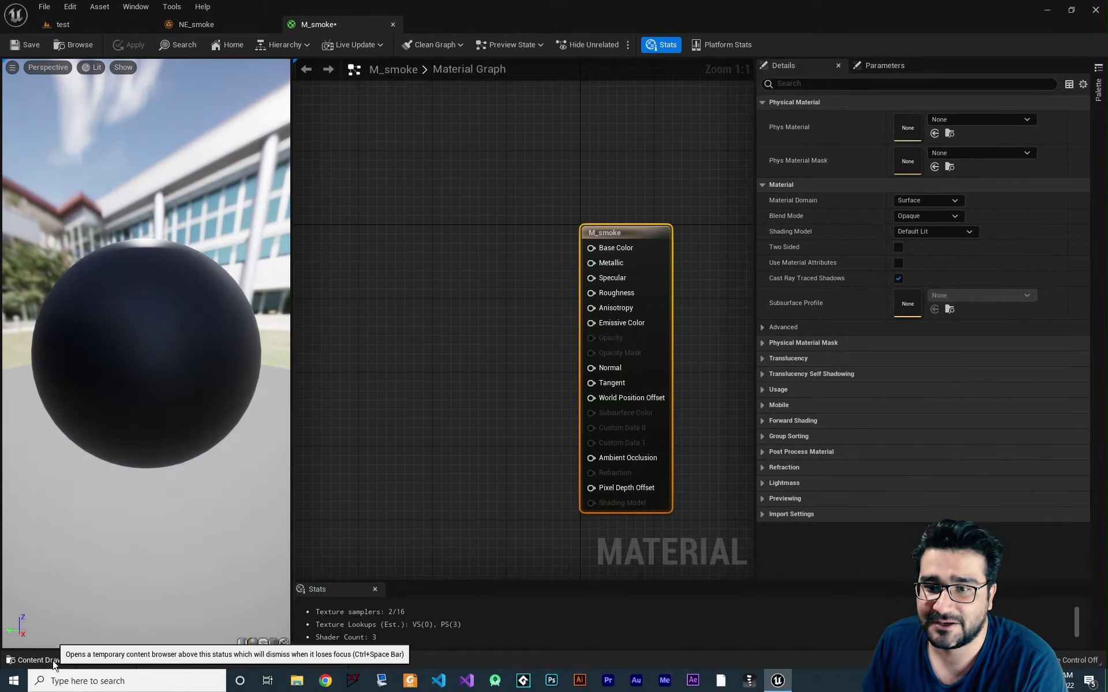
# - Add the T_SmokeSubUV_8X8 texture from ExampleContent/Effects/Textures to the M_smoke material graph
pyautogui.click(39, 660)
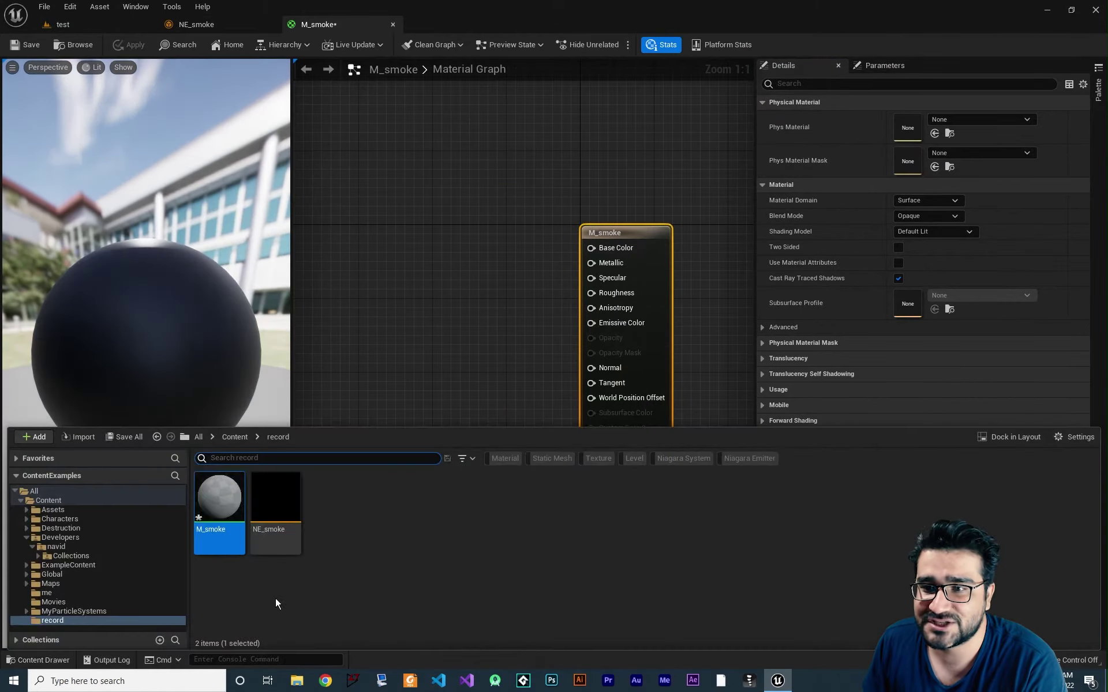
pyautogui.click(26, 565)
pyautogui.scroll(-1, 63, 583)
pyautogui.scroll(-2, 66, 584)
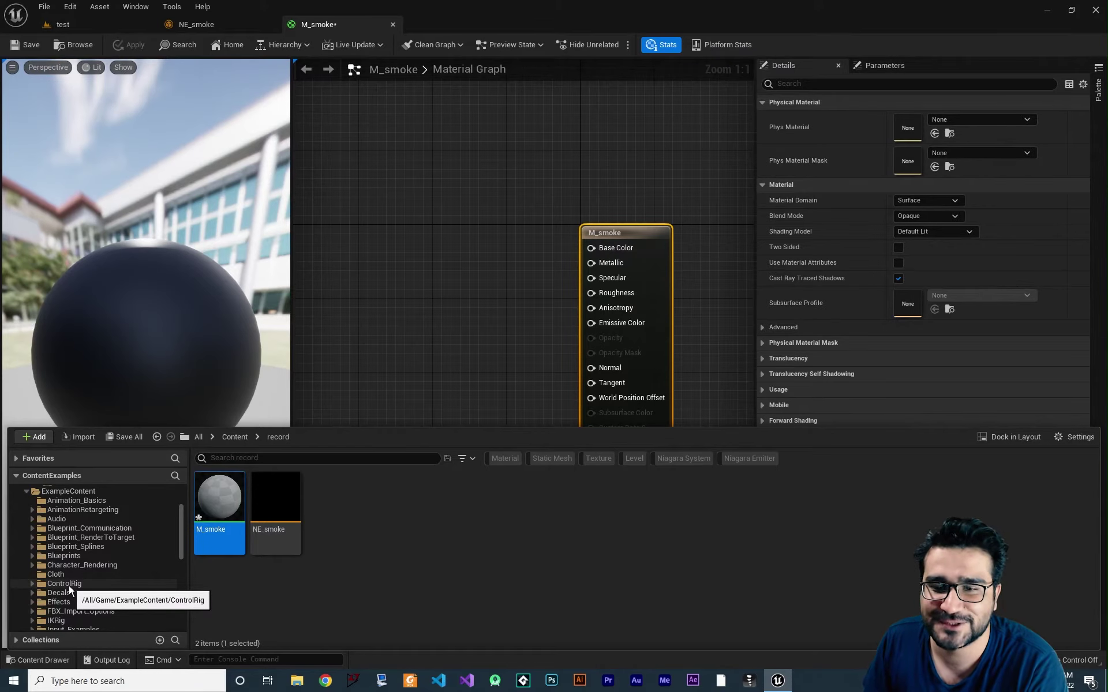
pyautogui.scroll(-2, 68, 585)
pyautogui.click(32, 565)
pyautogui.scroll(-4, 57, 577)
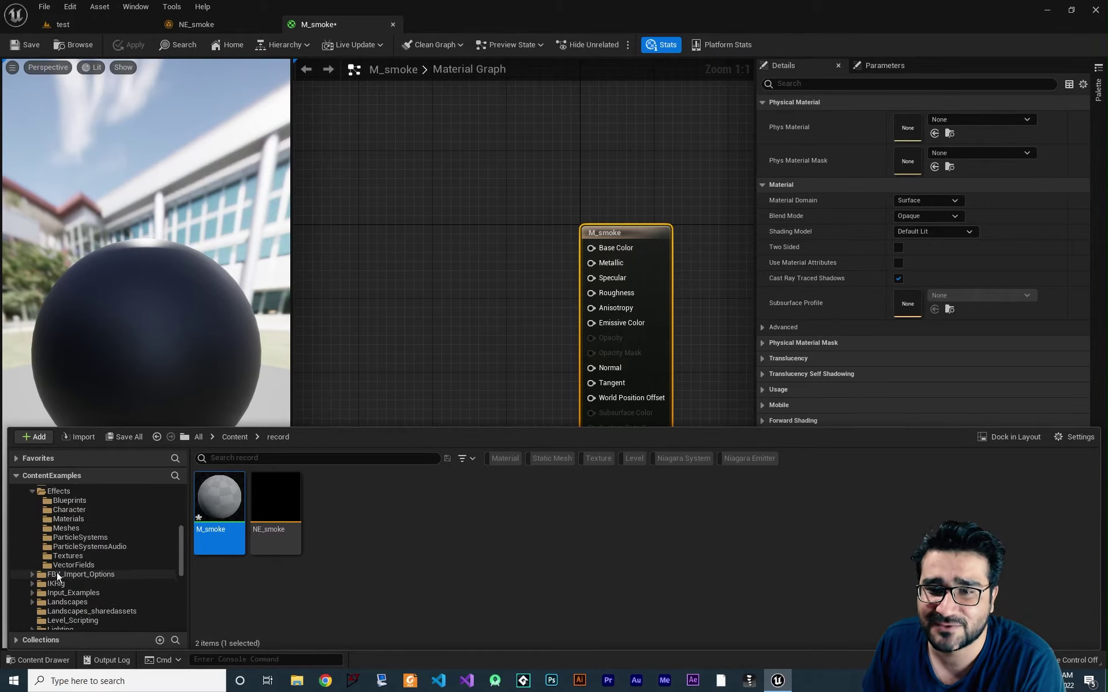
pyautogui.click(69, 556)
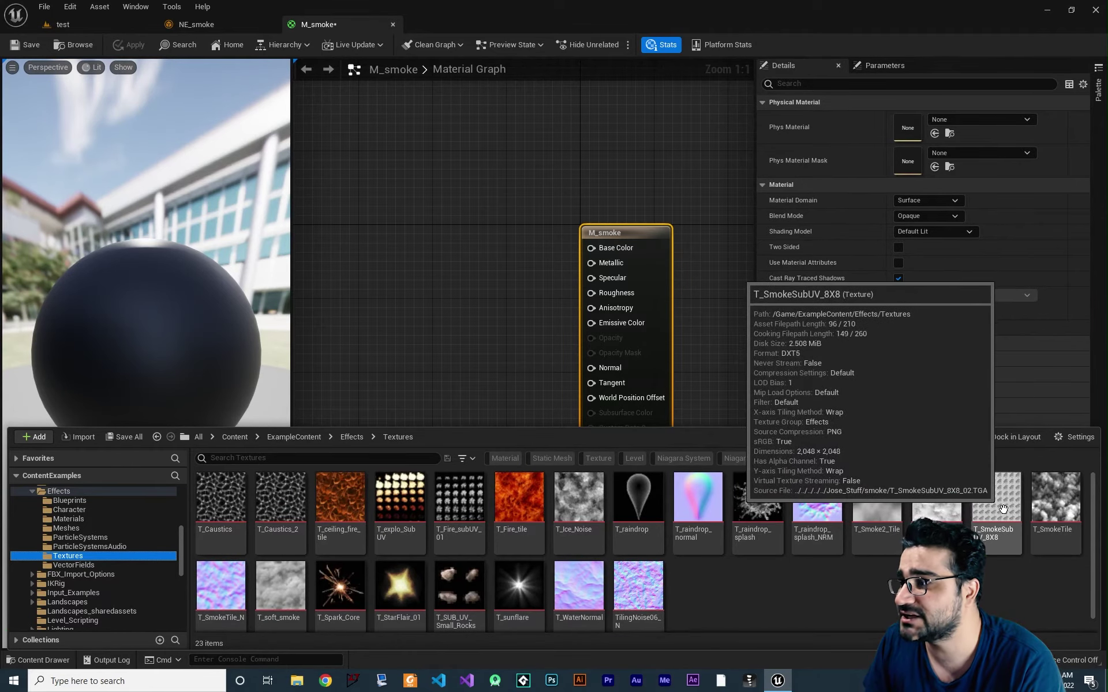
pyautogui.moveTo(990, 503); pyautogui.dragTo(370, 224)
# - Connect the Texture Sample's RGB output to the Base Color input of M_smoke
pyautogui.moveTo(439, 384); pyautogui.dragTo(573, 346, button='right')
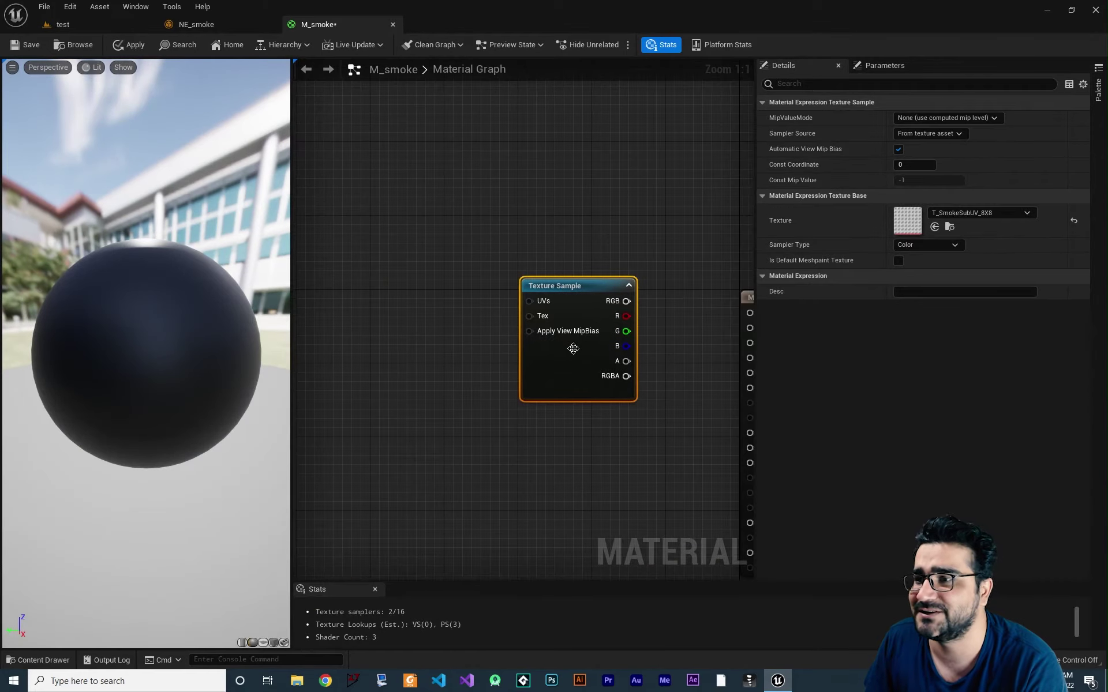
pyautogui.moveTo(571, 275); pyautogui.dragTo(352, 271, button='right')
pyautogui.moveTo(393, 289); pyautogui.dragTo(713, 362)
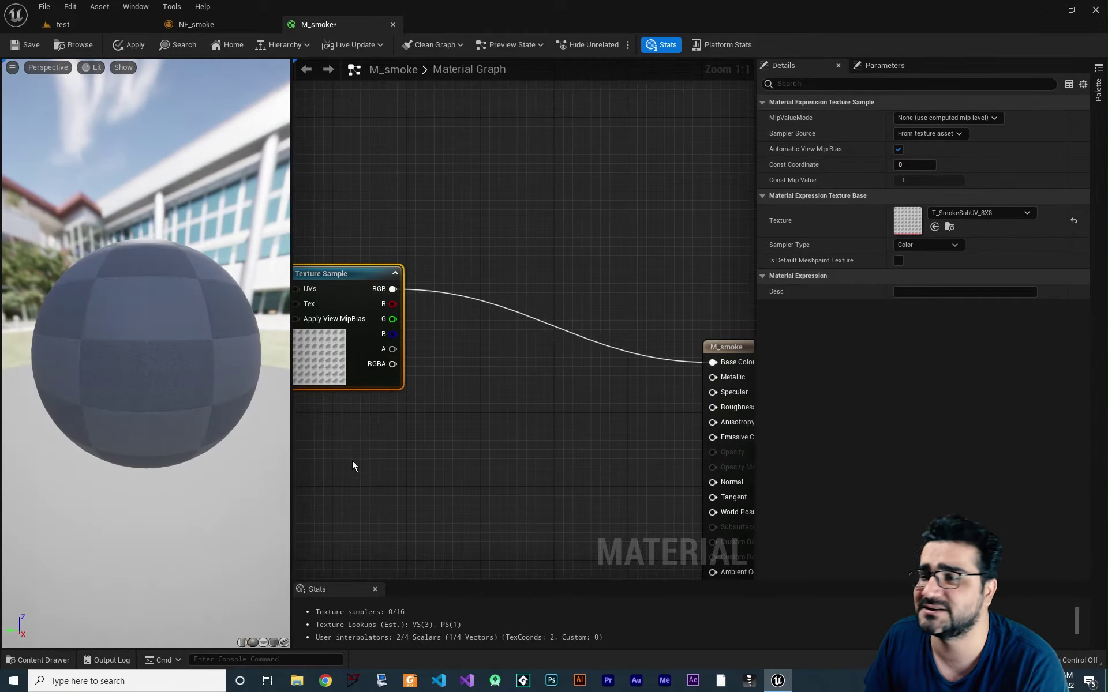
# - Switch the material preview to a flat plane and inspect the smoke texture on it
pyautogui.click(264, 642)
pyautogui.moveTo(137, 341)
pyautogui.mouseDown()
pyautogui.moveTo(185, 341)
pyautogui.moveTo(136, 341)
pyautogui.mouseUp()
pyautogui.scroll(5, 136, 344)
pyautogui.scroll(-2, 138, 354)
pyautogui.scroll(-5, 138, 354)
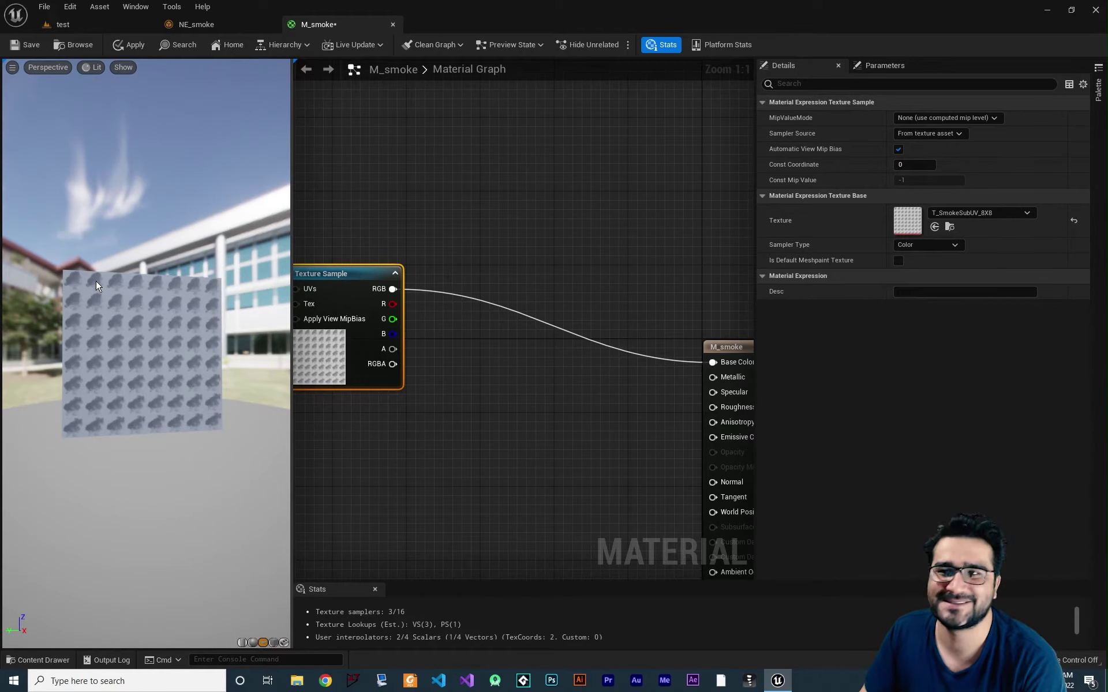
# - Add a Particle Color node below the Texture Sample in the material graph
pyautogui.moveTo(458, 418); pyautogui.dragTo(484, 438, button='right')
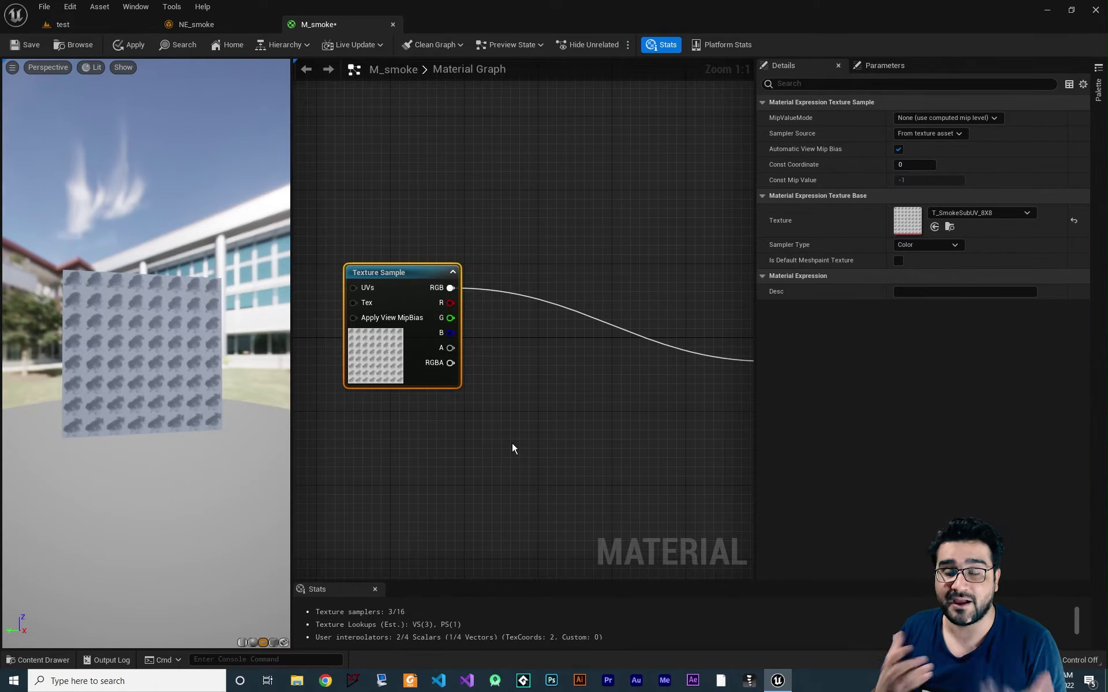
pyautogui.moveTo(448, 465); pyautogui.dragTo(593, 341, button='right')
pyautogui.rightClick(501, 320)
pyautogui.write('parti')
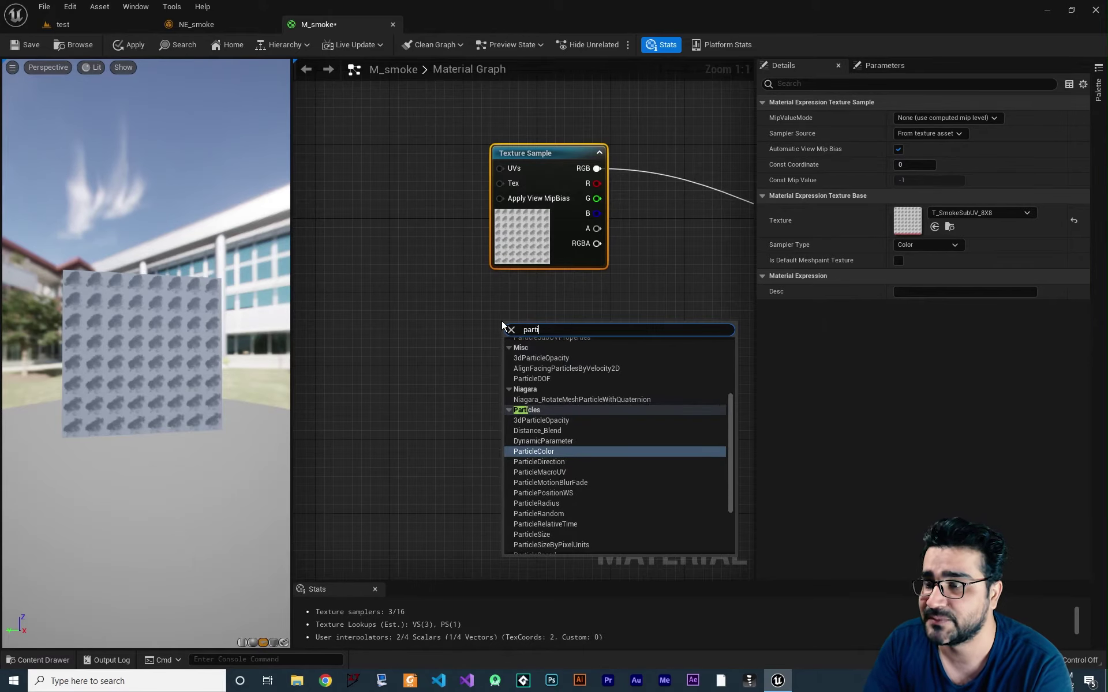
pyautogui.press('Return')
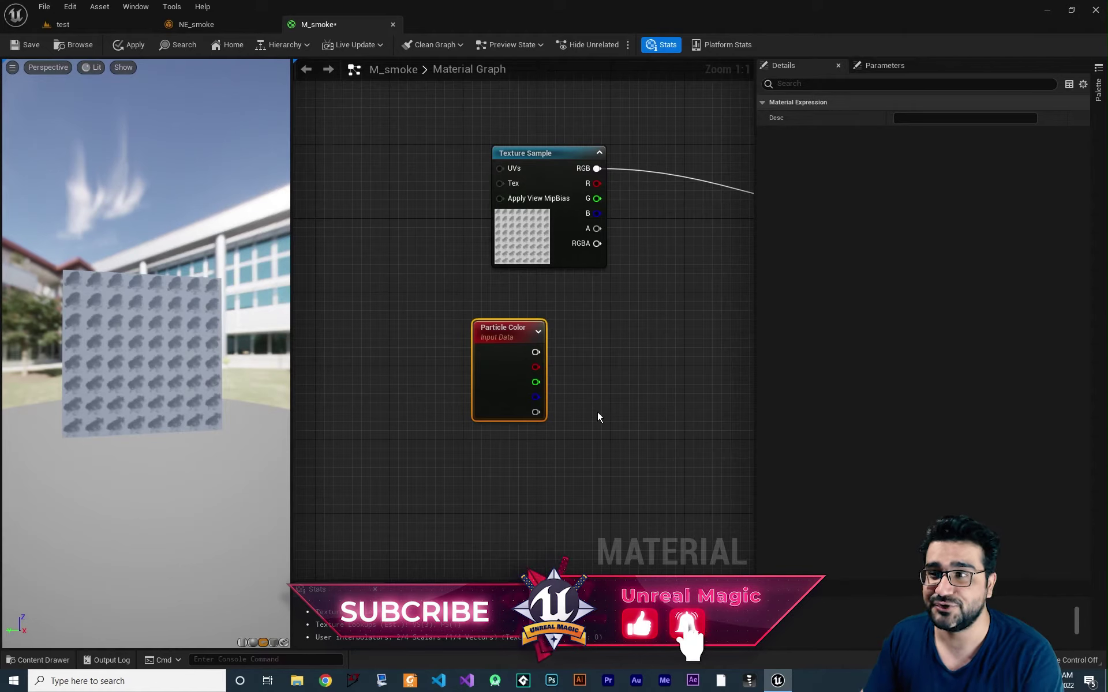
# - Move the Particle Color node up so it sits directly beneath the Texture Sample node
pyautogui.moveTo(601, 365); pyautogui.dragTo(499, 383, button='right')
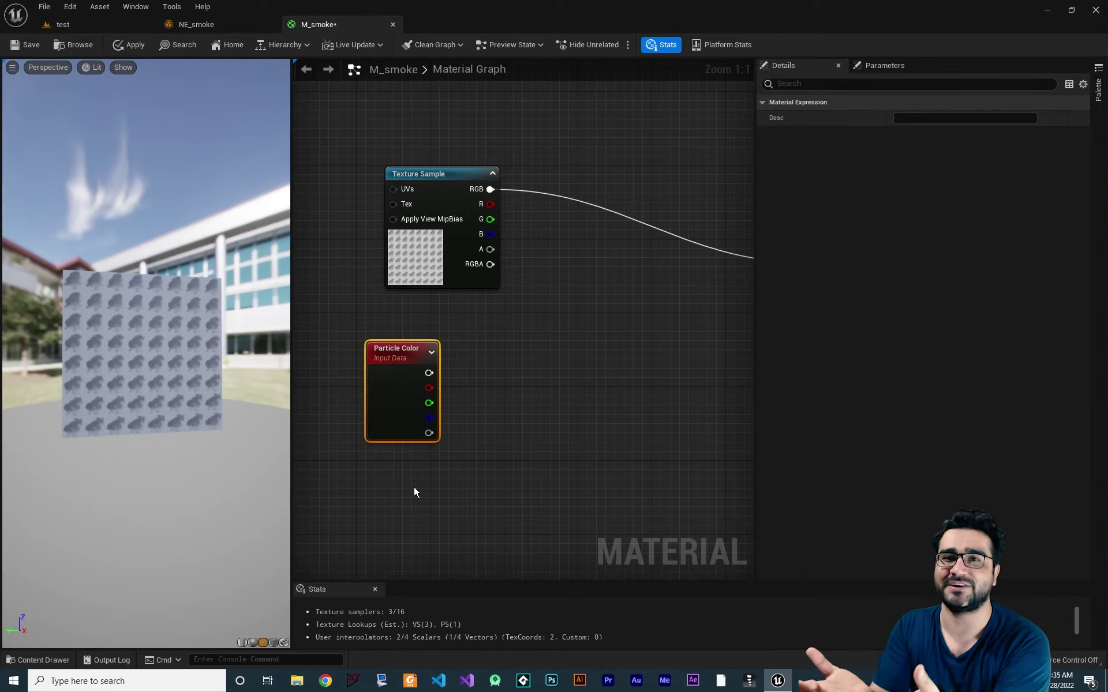
pyautogui.moveTo(591, 429); pyautogui.dragTo(606, 452, button='right')
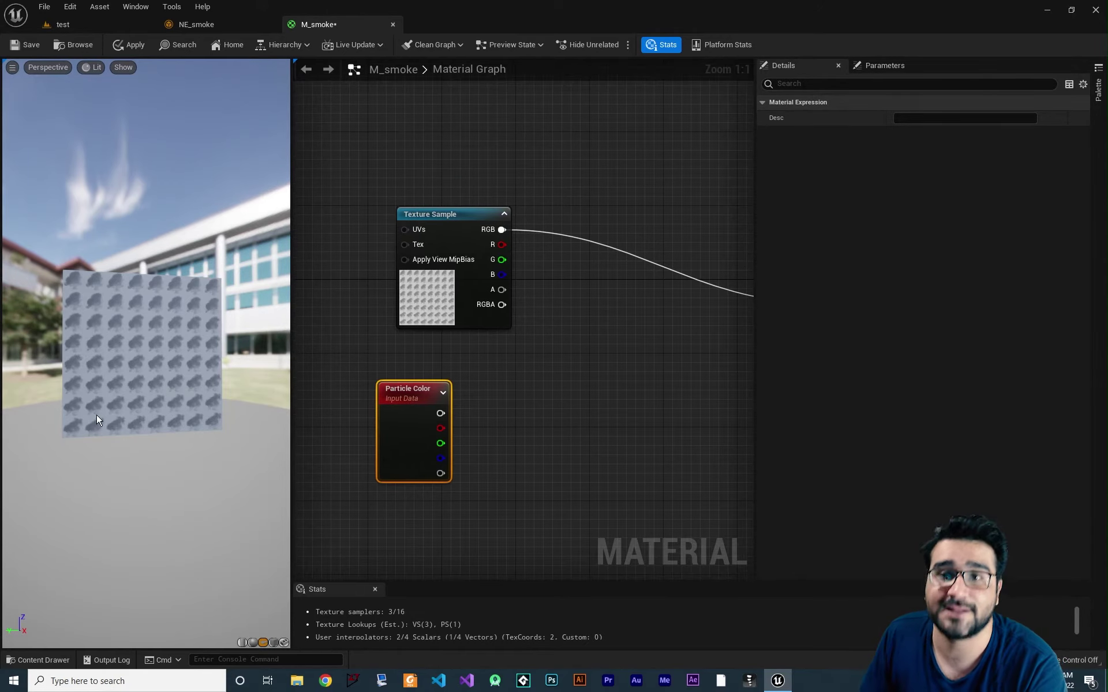
pyautogui.moveTo(664, 405); pyautogui.dragTo(570, 403, button='right')
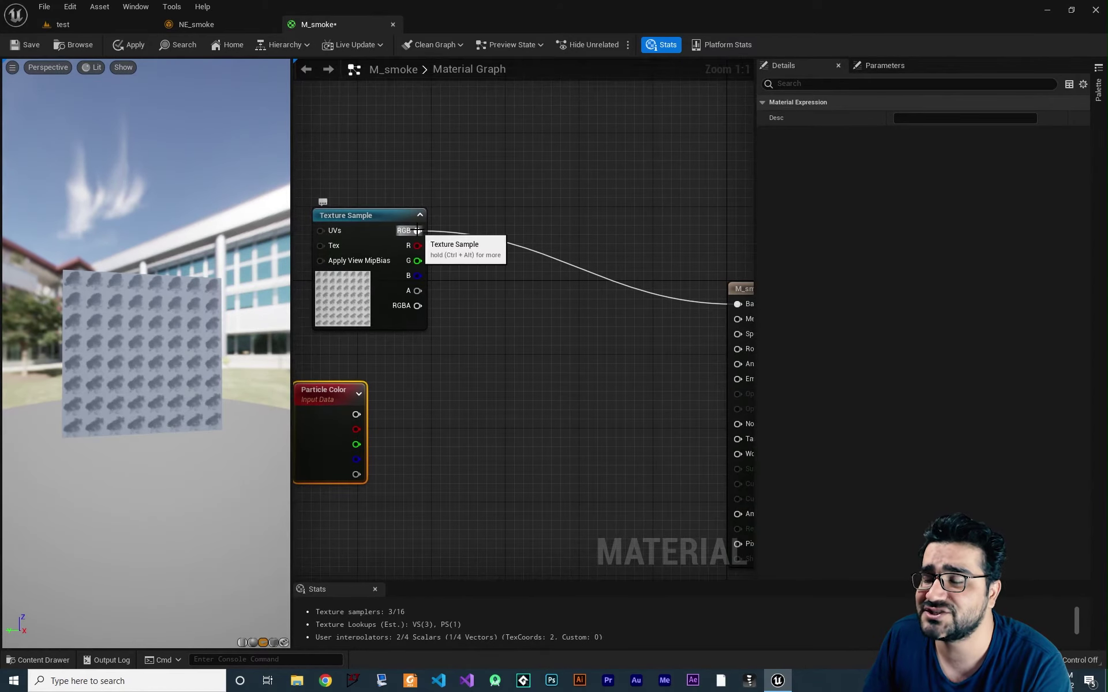
pyautogui.moveTo(679, 330); pyautogui.dragTo(568, 344, button='right')
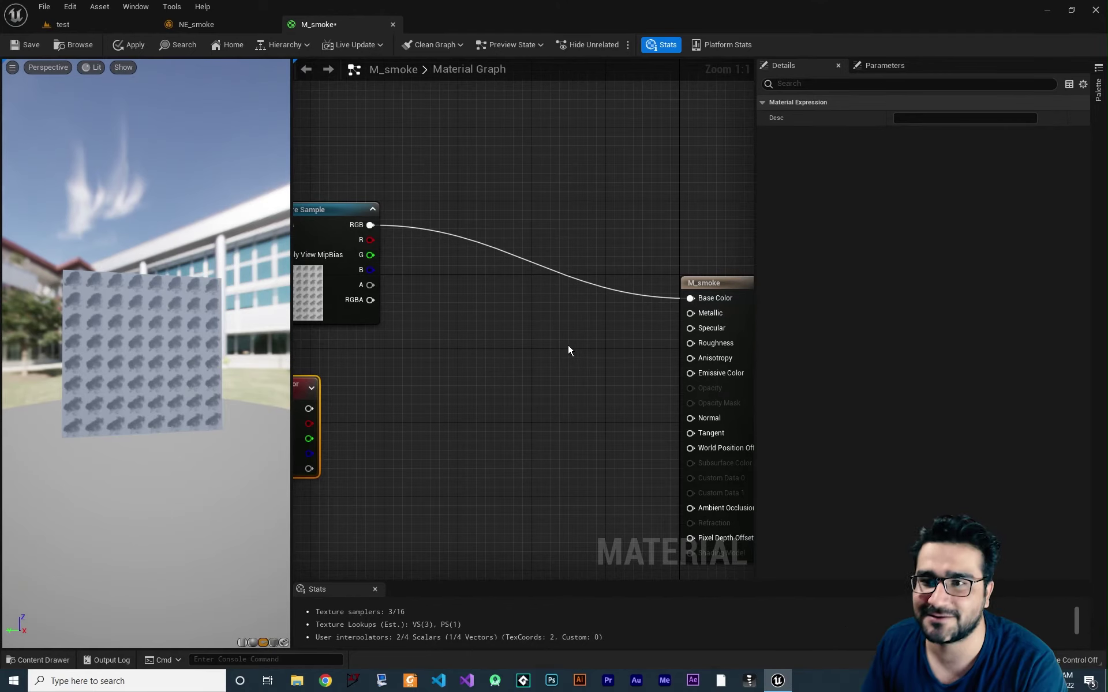
pyautogui.moveTo(545, 350); pyautogui.dragTo(630, 329, button='right')
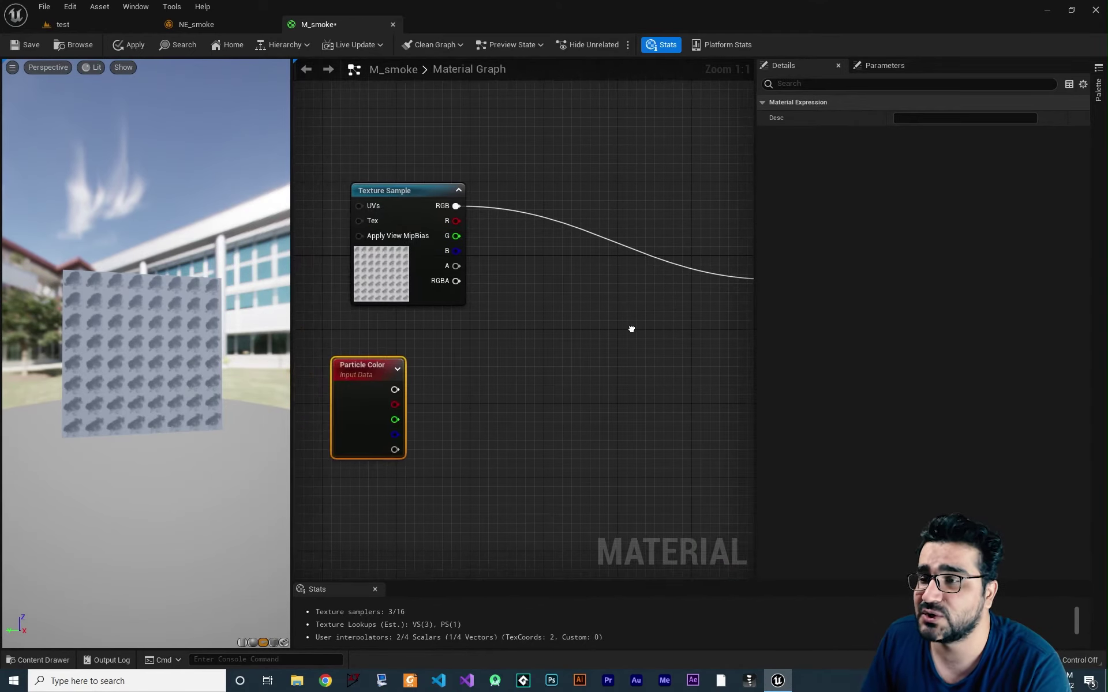
pyautogui.moveTo(373, 365); pyautogui.dragTo(401, 329)
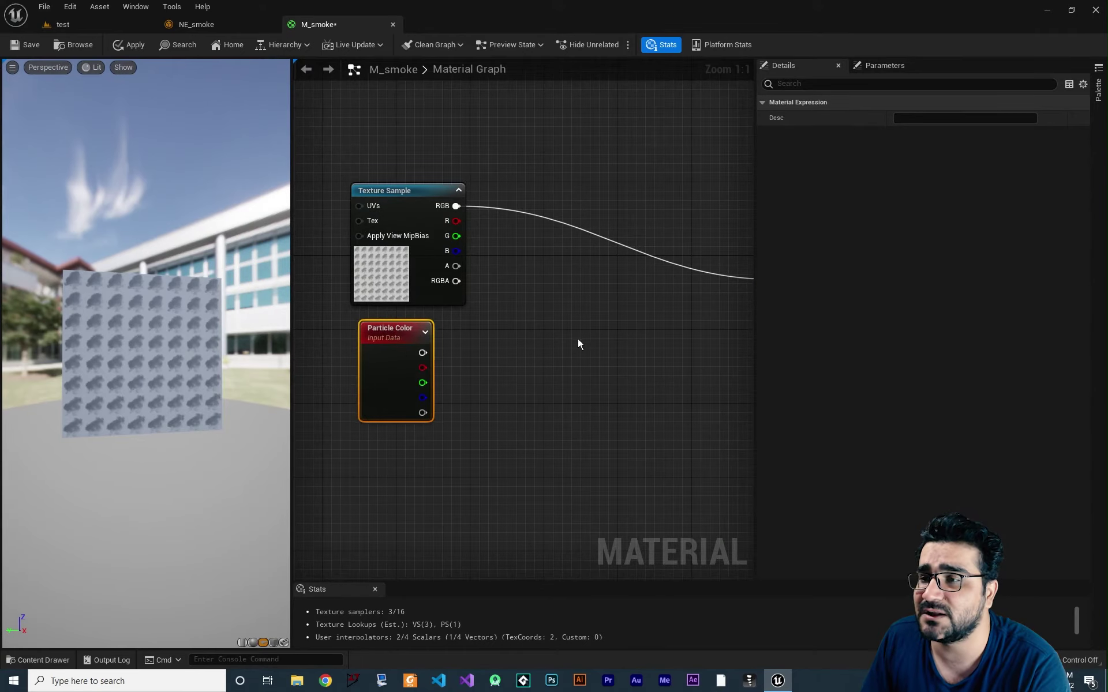
# - Add a Multiply node combining the Texture Sample's RGB output (A) with the Particle Color's color output (B)
pyautogui.moveTo(583, 341); pyautogui.dragTo(504, 408, button='right')
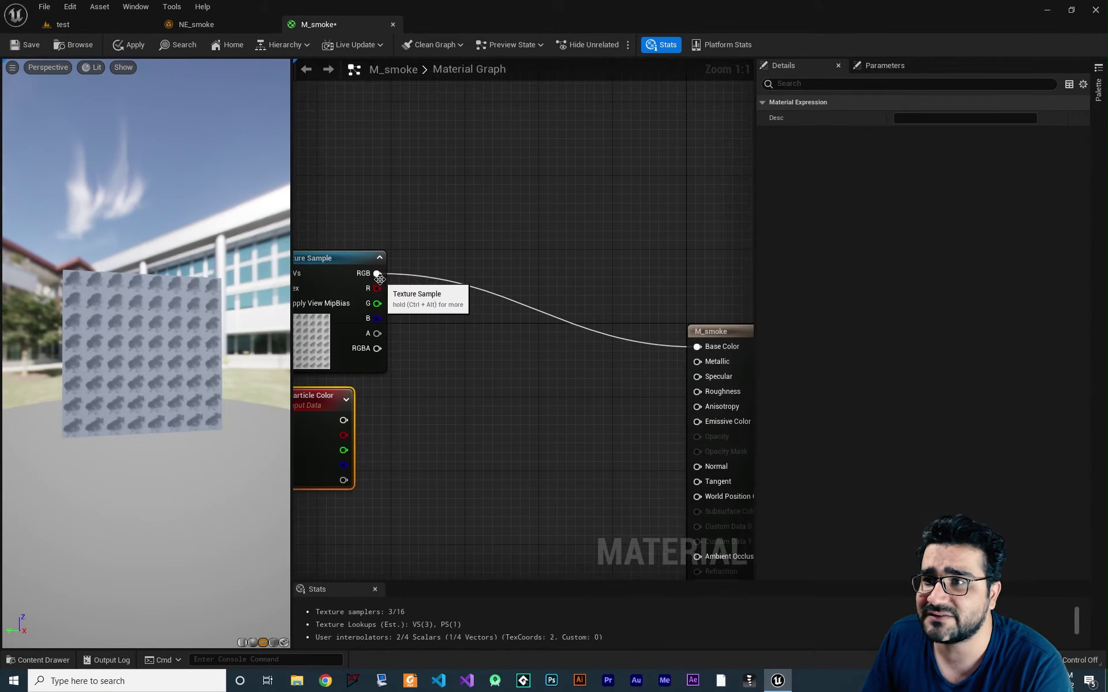
pyautogui.moveTo(377, 273); pyautogui.dragTo(480, 320)
pyautogui.write('mul')
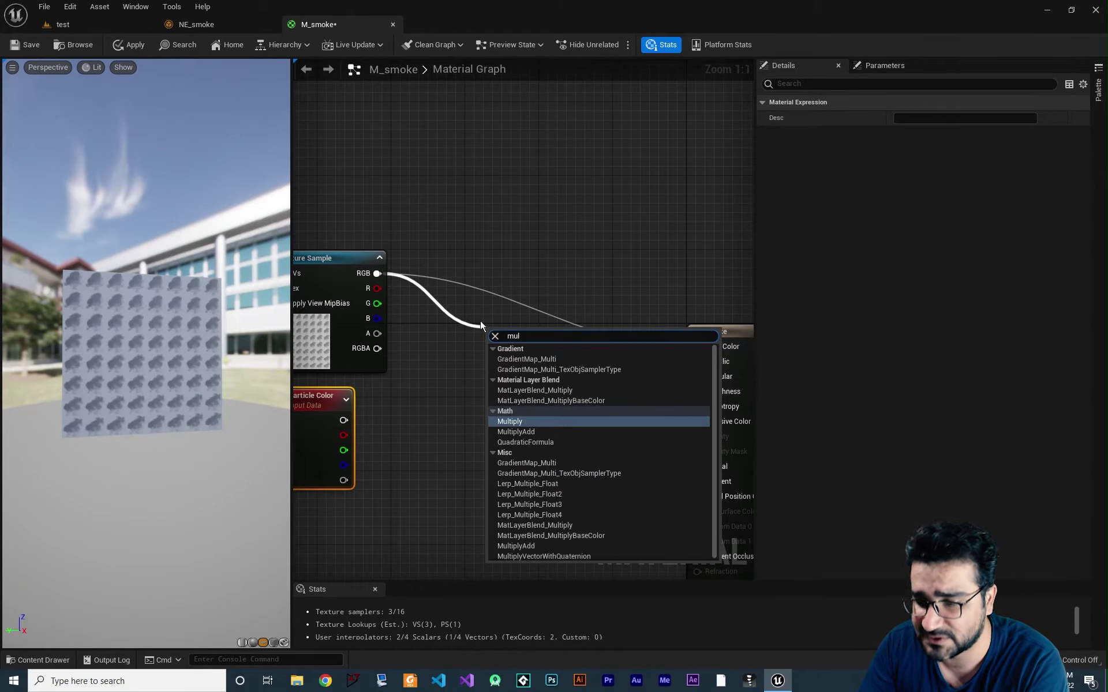
pyautogui.press('Return')
pyautogui.moveTo(344, 420); pyautogui.dragTo(495, 365)
pyautogui.moveTo(394, 441); pyautogui.dragTo(459, 426, button='right')
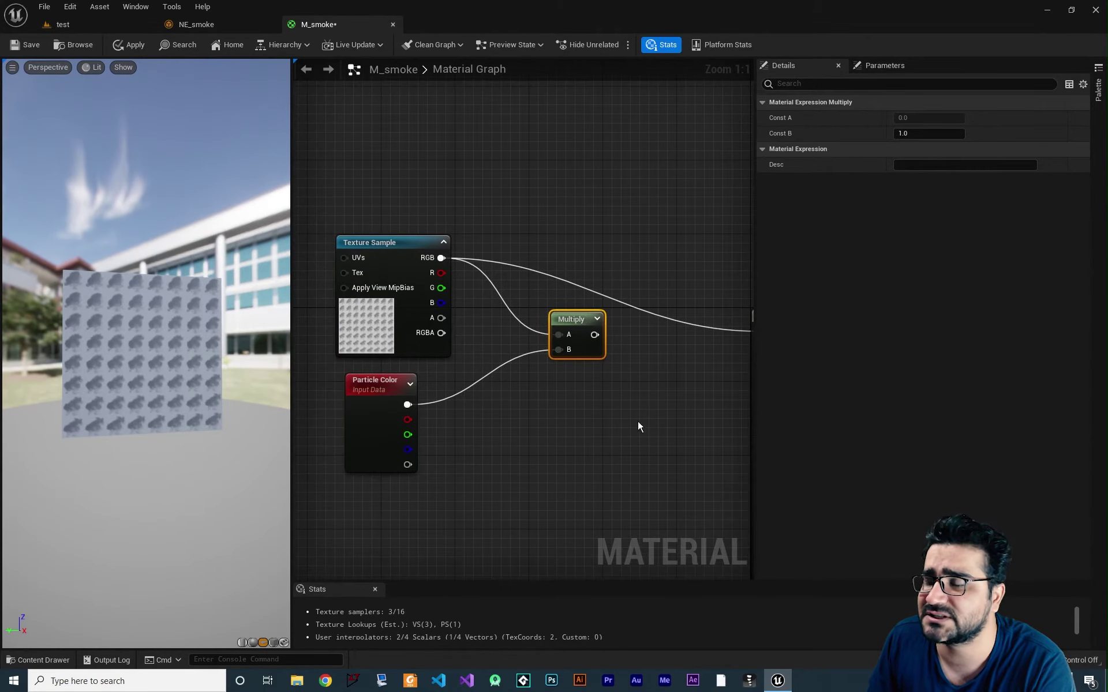
# - Connect the Multiply output to the Base Color of M_smoke, replacing the direct texture link
pyautogui.moveTo(638, 425); pyautogui.dragTo(561, 444, button='right')
pyautogui.moveTo(518, 353); pyautogui.dragTo(502, 318)
pyautogui.moveTo(494, 415); pyautogui.dragTo(578, 398, button='right')
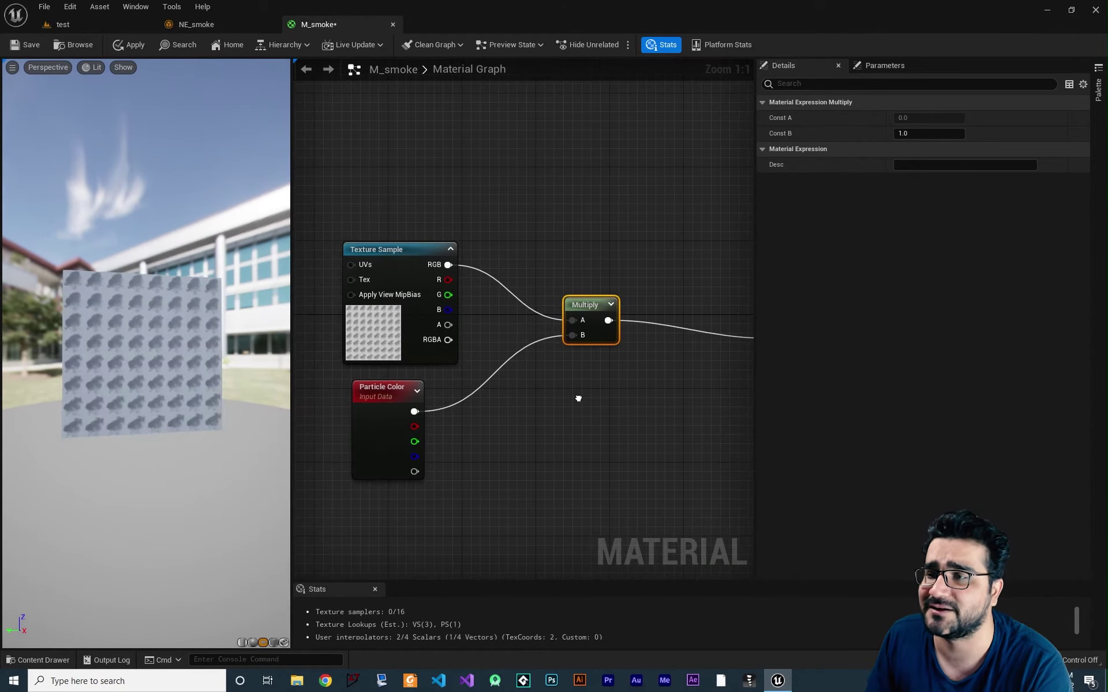
pyautogui.moveTo(627, 428); pyautogui.dragTo(607, 437, button='right')
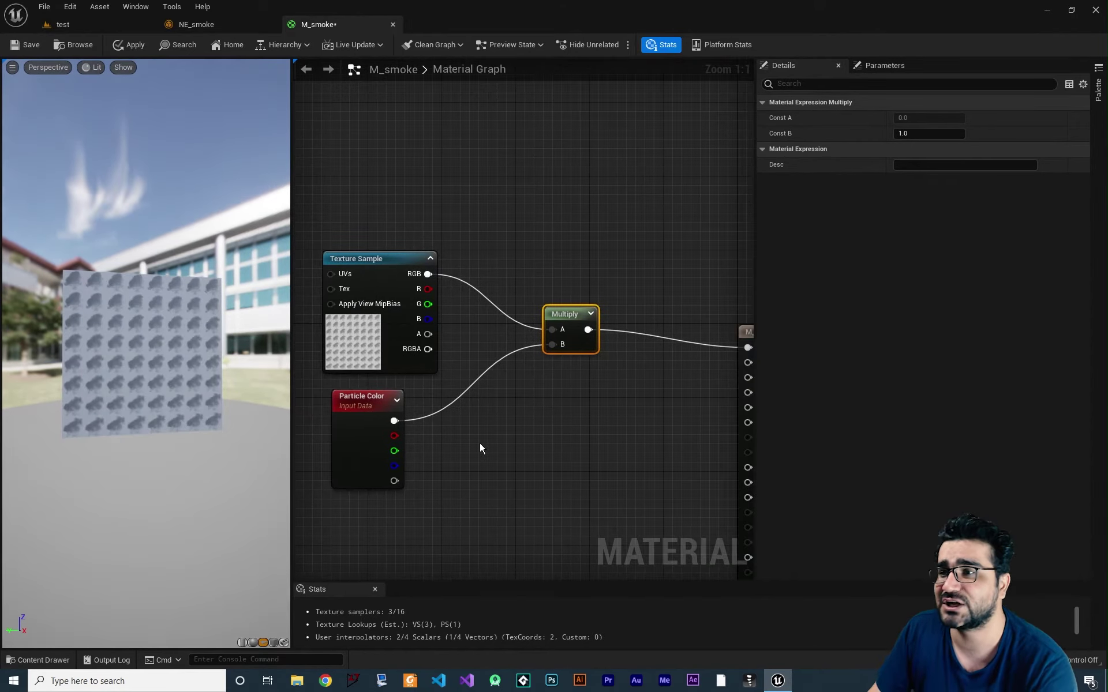
pyautogui.moveTo(497, 410); pyautogui.dragTo(418, 401, button='right')
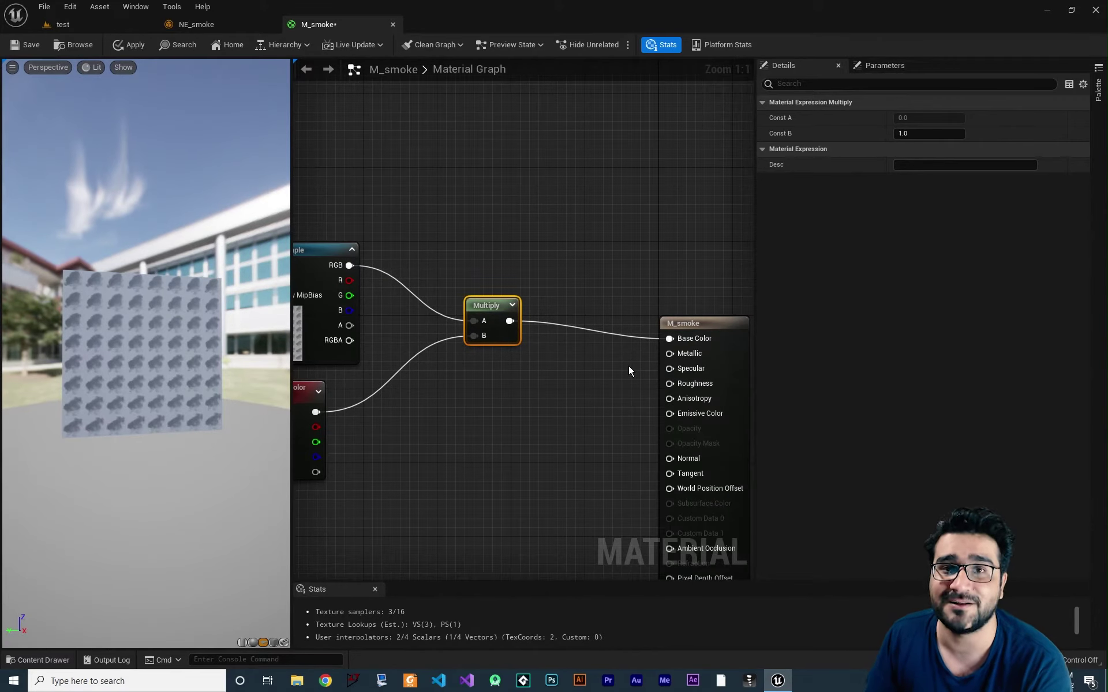
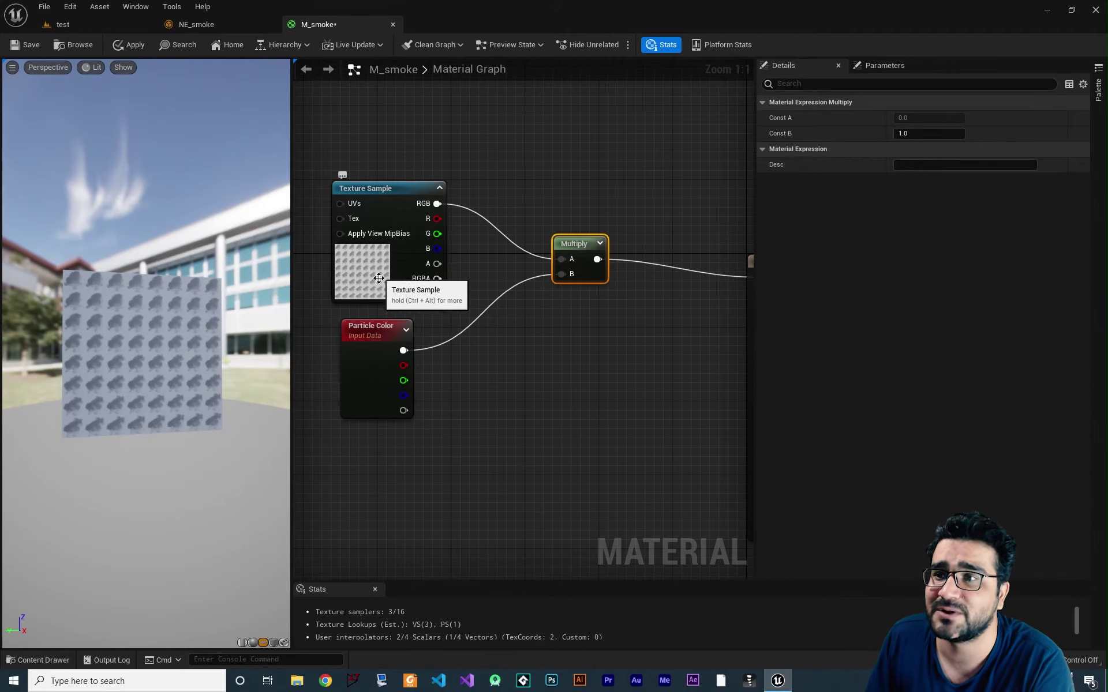
# - Open the T_SmokeSubUV_8X8 texture from the Textures folder, examine its frames and transparency, and return to M_smoke
pyautogui.click(359, 272)
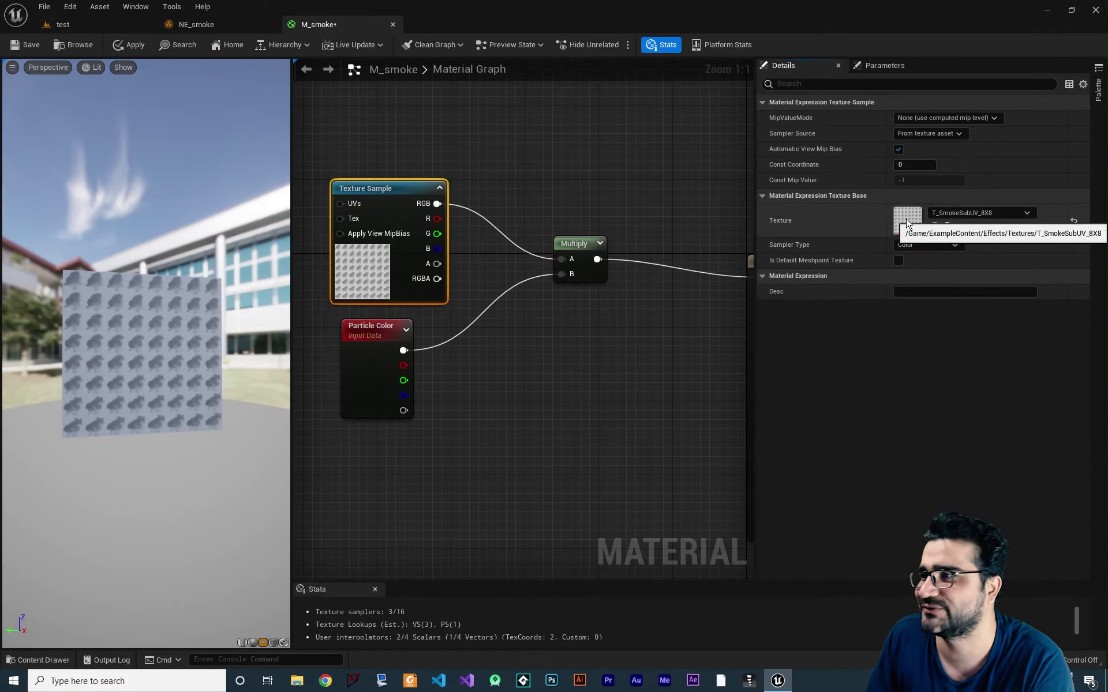
pyautogui.click(38, 659)
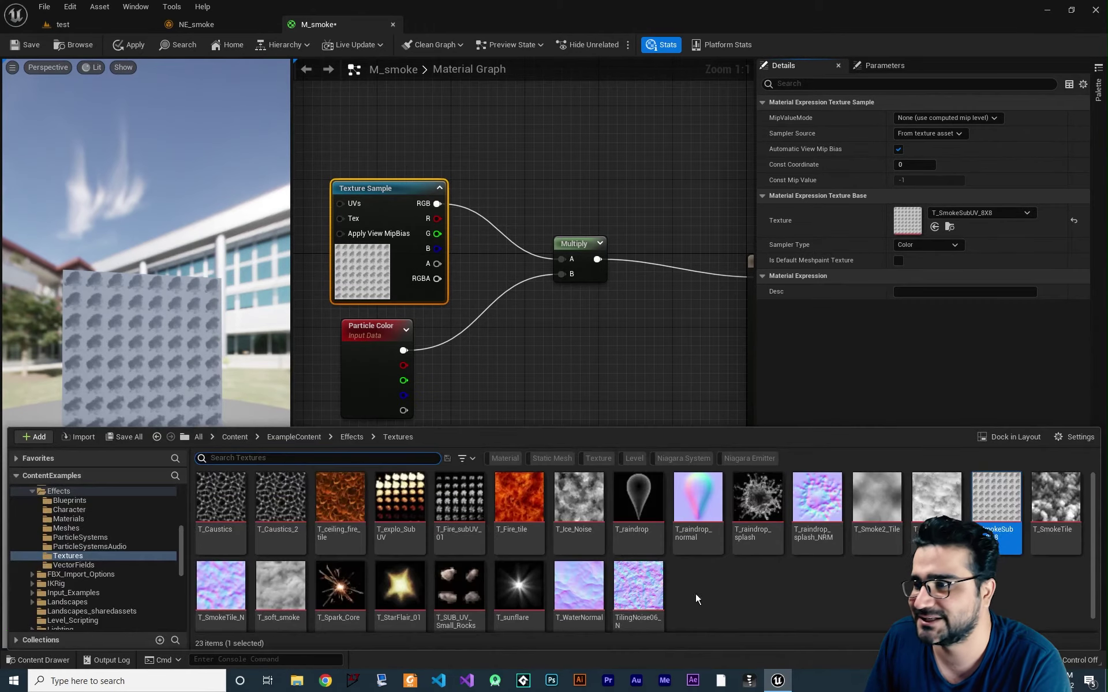
pyautogui.doubleClick(1004, 505)
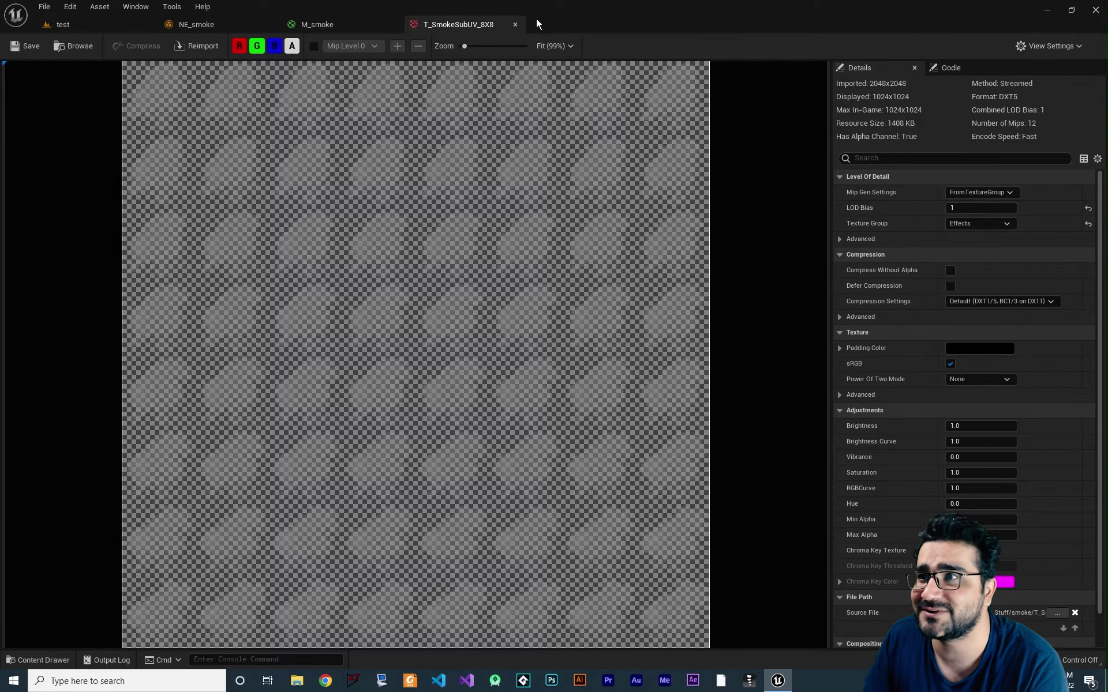
pyautogui.click(515, 24)
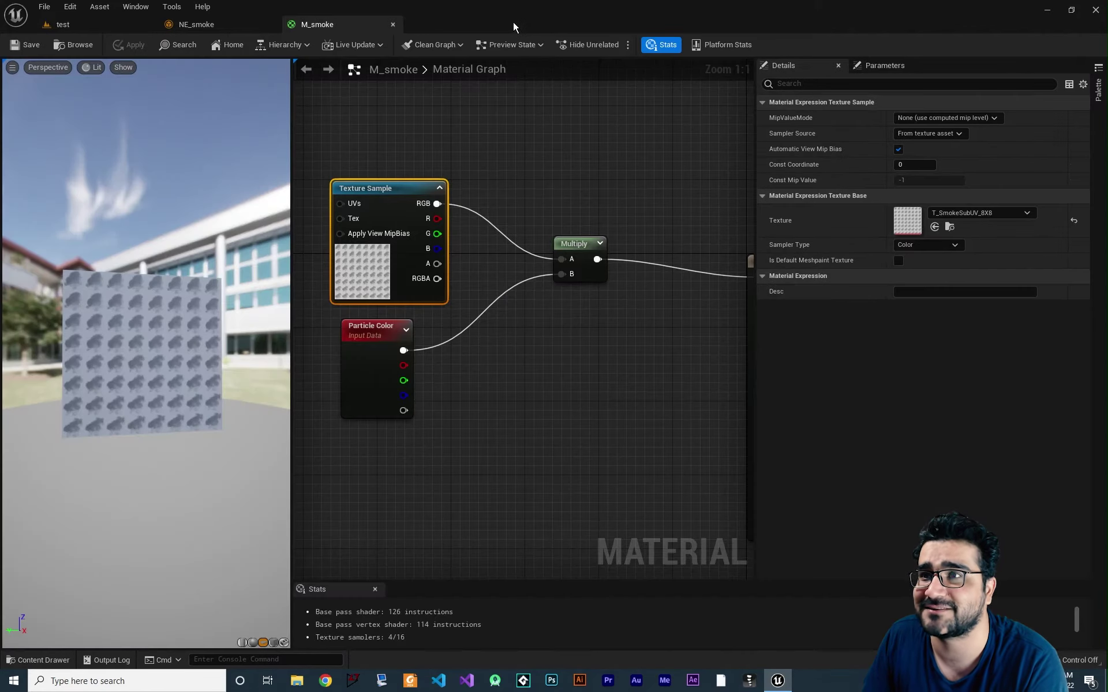
# - Add a second Multiply node combining the Texture Sample's alpha (A) with the Particle Color's alpha (B)
pyautogui.moveTo(570, 416); pyautogui.dragTo(554, 360, button='right')
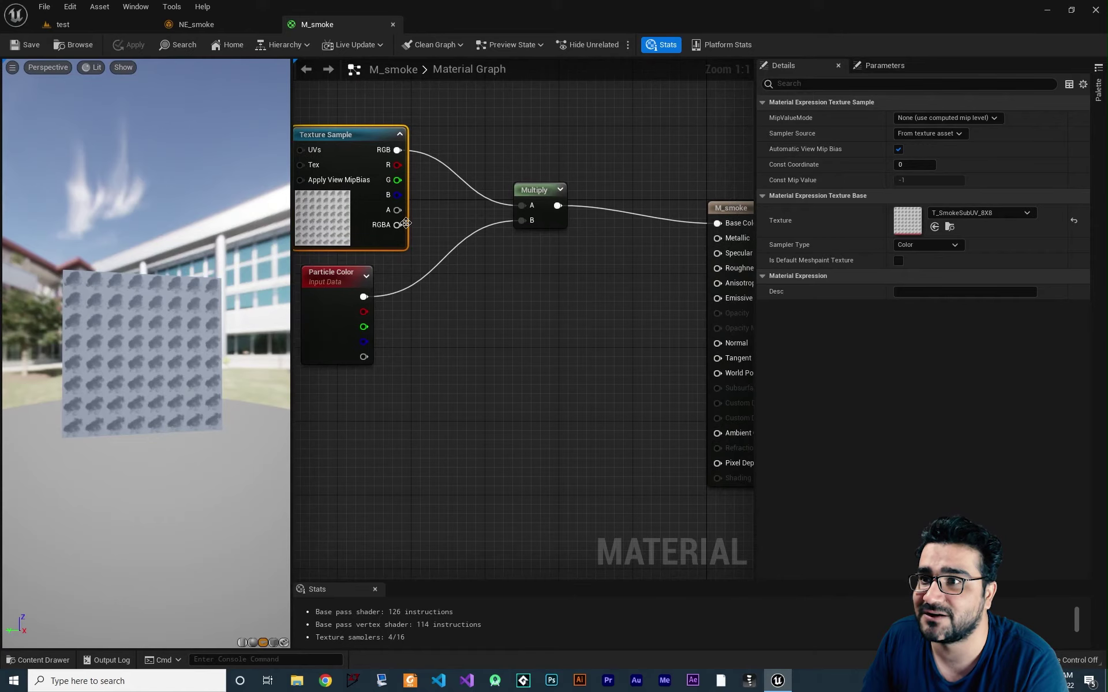
pyautogui.moveTo(415, 213); pyautogui.dragTo(512, 339)
pyautogui.write('mul')
pyautogui.press('Return')
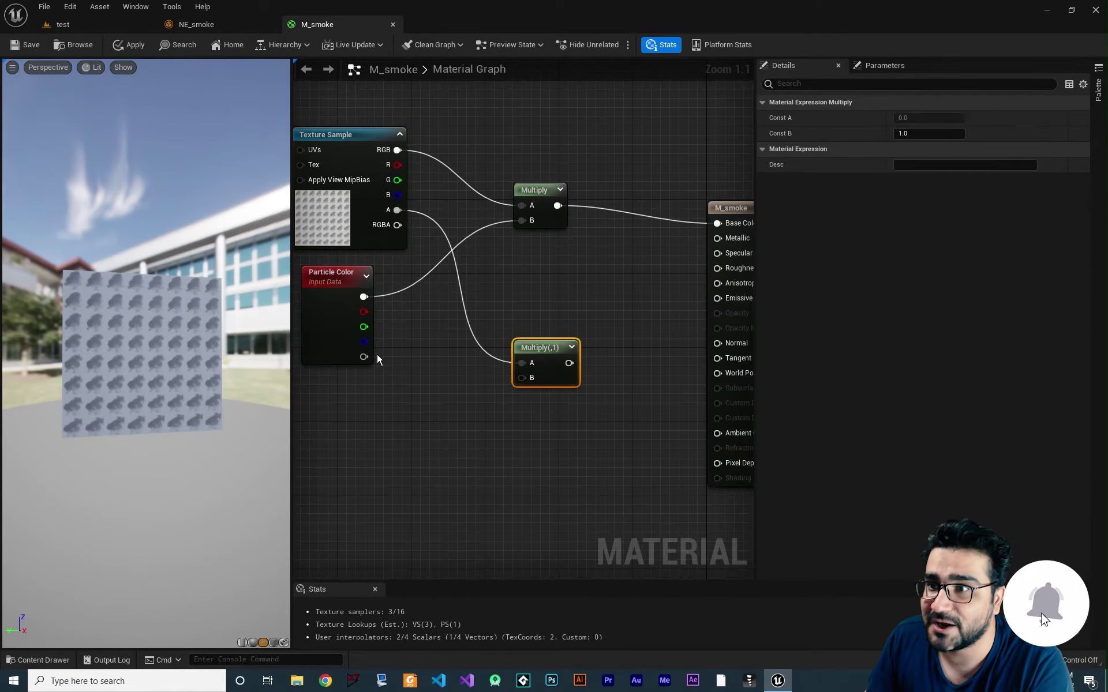
pyautogui.moveTo(520, 378); pyautogui.dragTo(521, 379)
pyautogui.moveTo(582, 413); pyautogui.dragTo(469, 446, button='right')
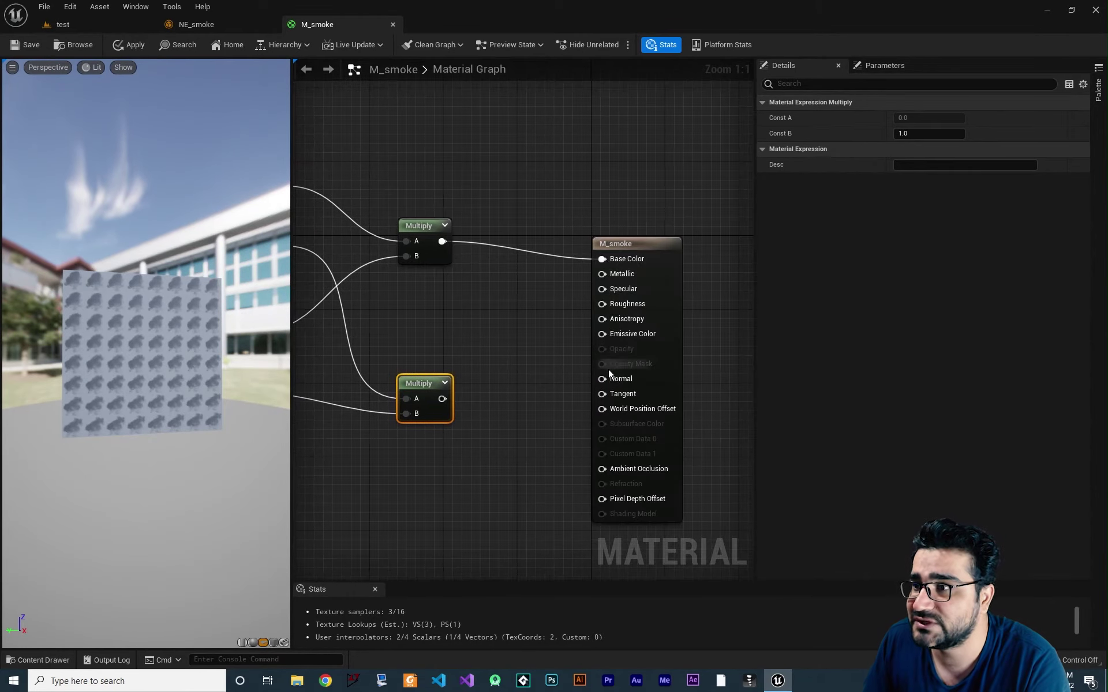
# - Set the Blend Mode of the M_smoke material to Translucent
pyautogui.click(637, 243)
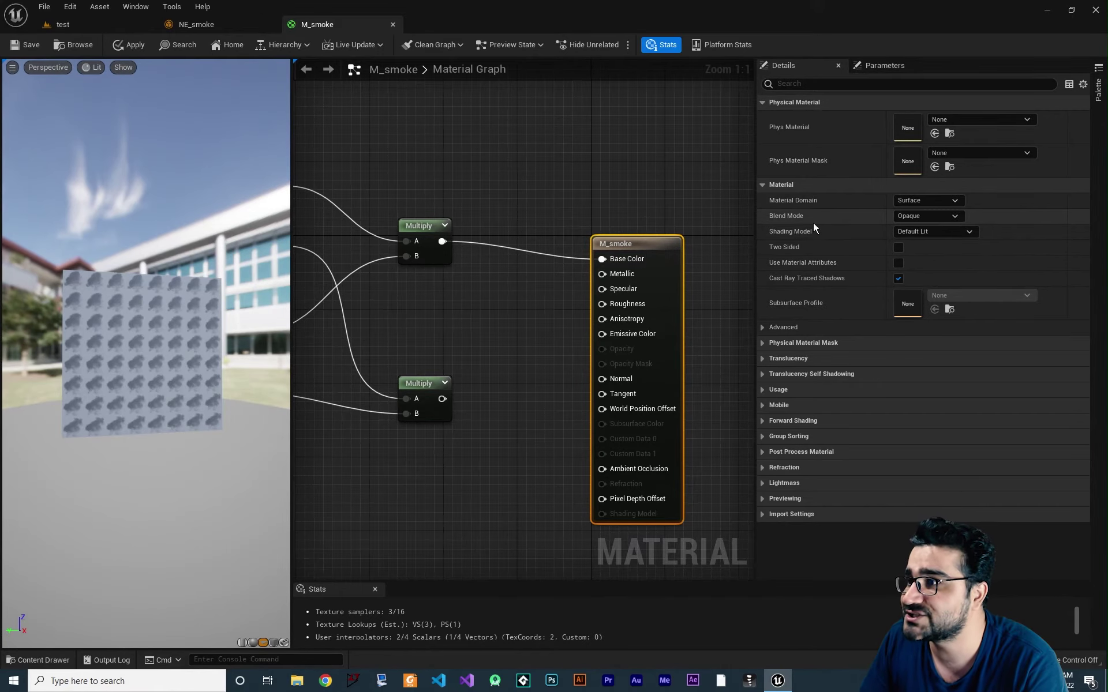
pyautogui.click(919, 216)
pyautogui.click(915, 249)
# - Connect the alpha Multiply node's output to the Opacity input of M_smoke
pyautogui.moveTo(649, 356); pyautogui.dragTo(660, 331, button='right')
pyautogui.moveTo(497, 396); pyautogui.dragTo(521, 385, button='right')
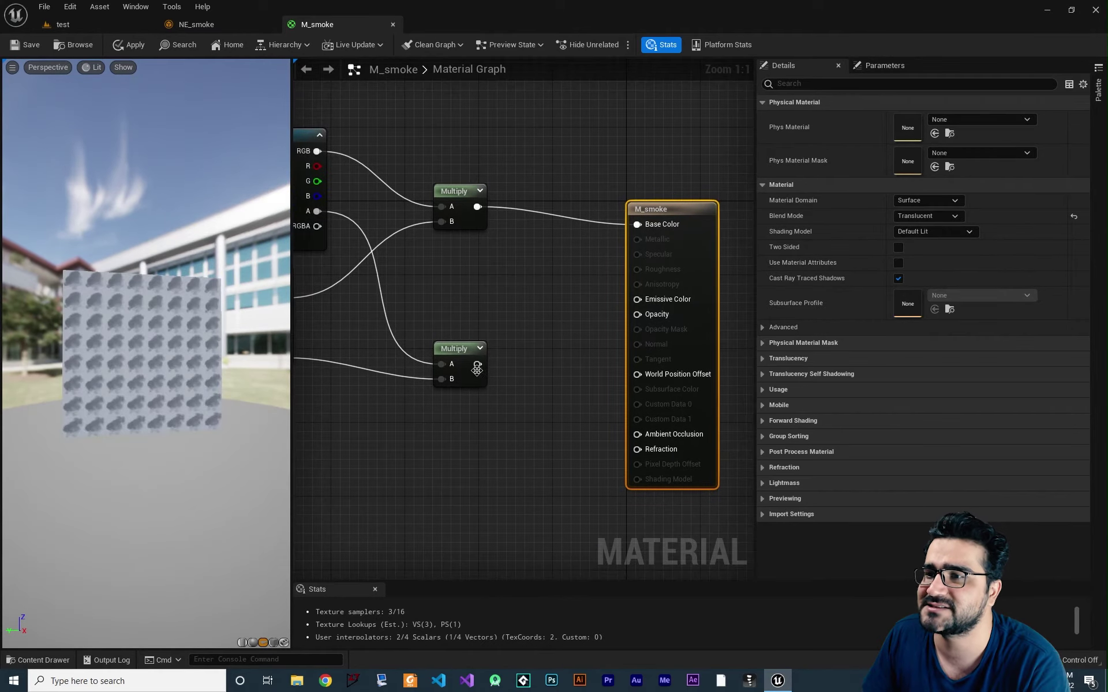
pyautogui.moveTo(477, 364); pyautogui.dragTo(634, 313)
pyautogui.moveTo(500, 425); pyautogui.dragTo(541, 420, button='right')
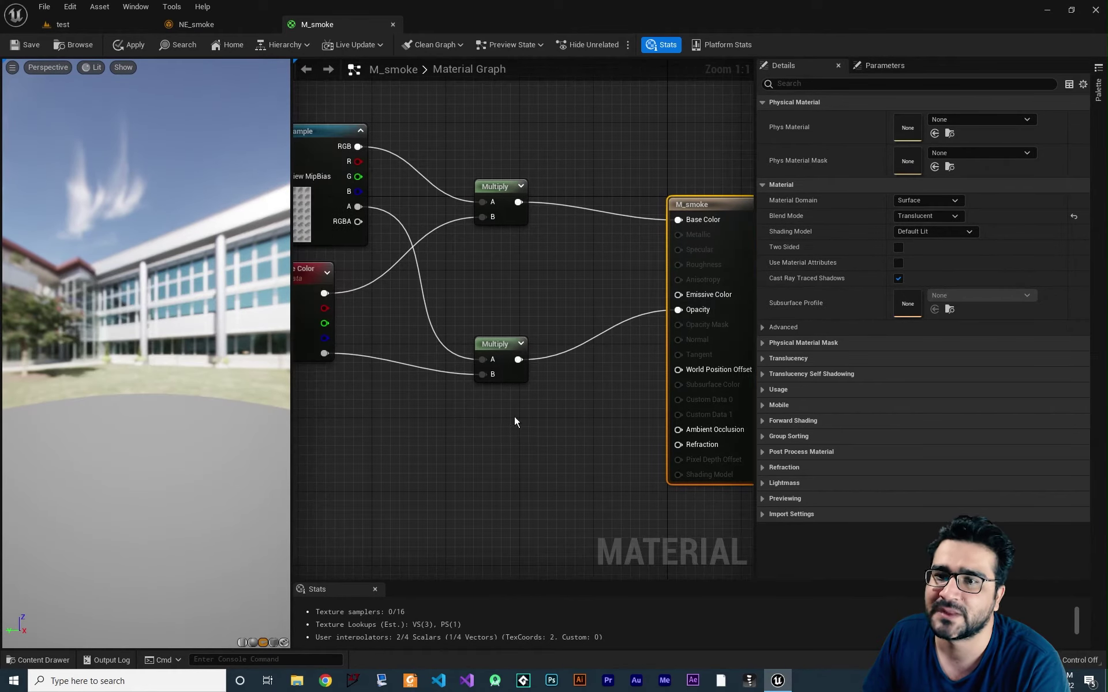
# - Orbit the material preview to inspect the translucent smoke plane and look over the finished node graph
pyautogui.moveTo(65, 267); pyautogui.dragTo(228, 231)
pyautogui.moveTo(438, 412); pyautogui.dragTo(480, 391, button='right')
pyautogui.scroll(-3, 469, 379)
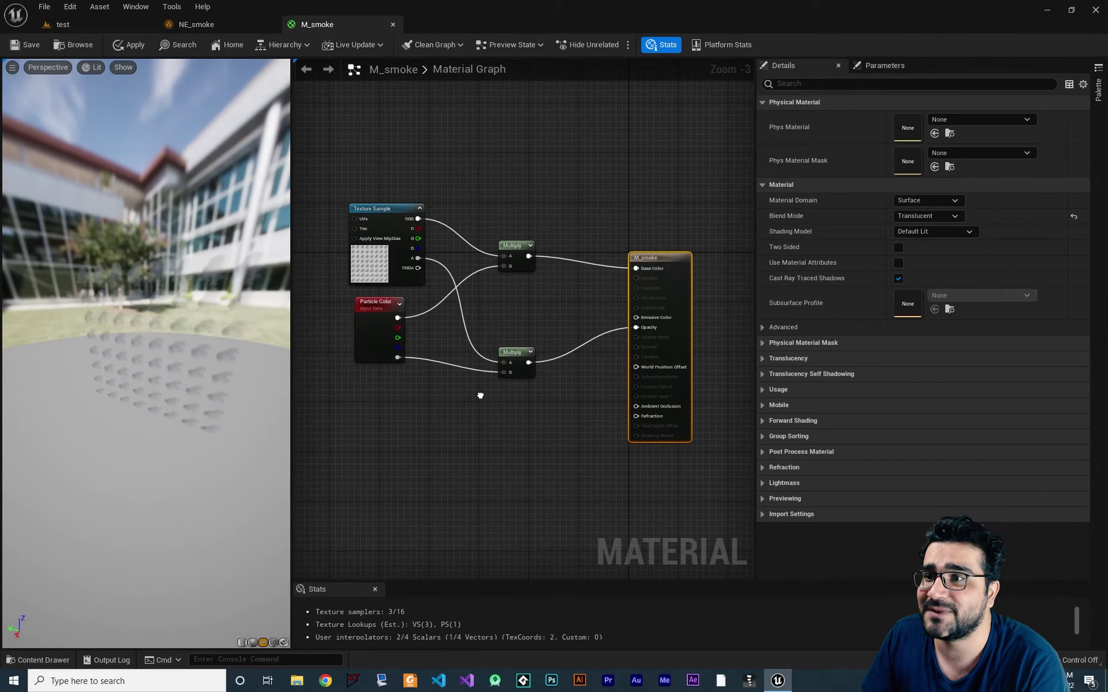
pyautogui.scroll(2, 518, 335)
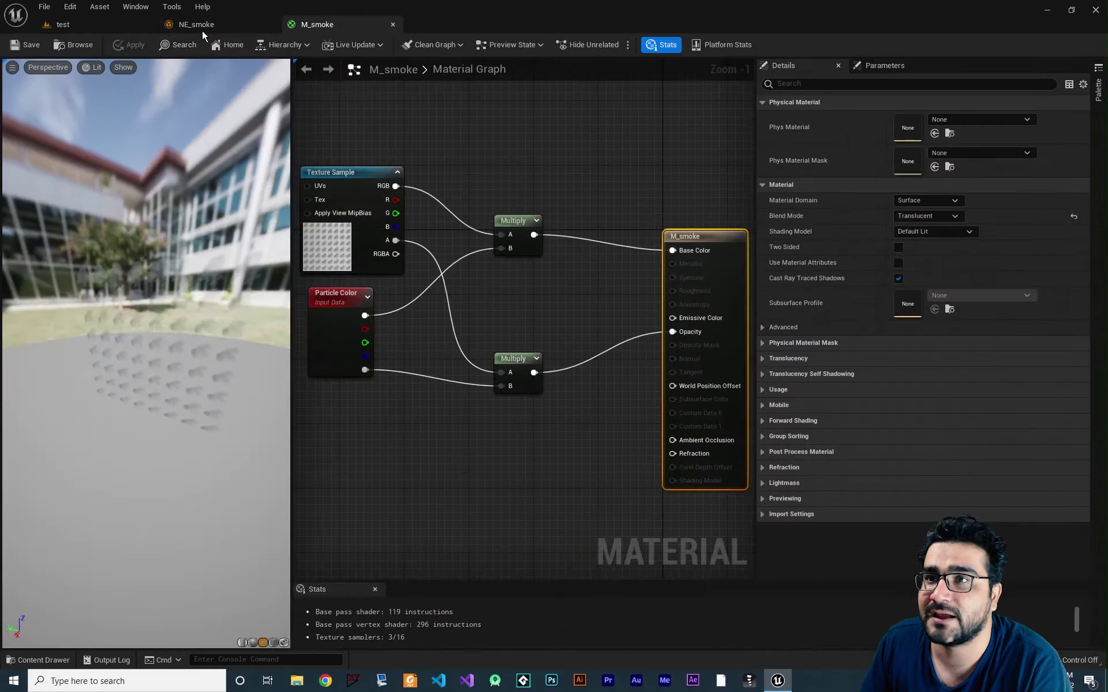
# - Switch to the NE_smoke emitter and assign M_smoke from the record folder as its Sprite Renderer material
pyautogui.click(203, 28)
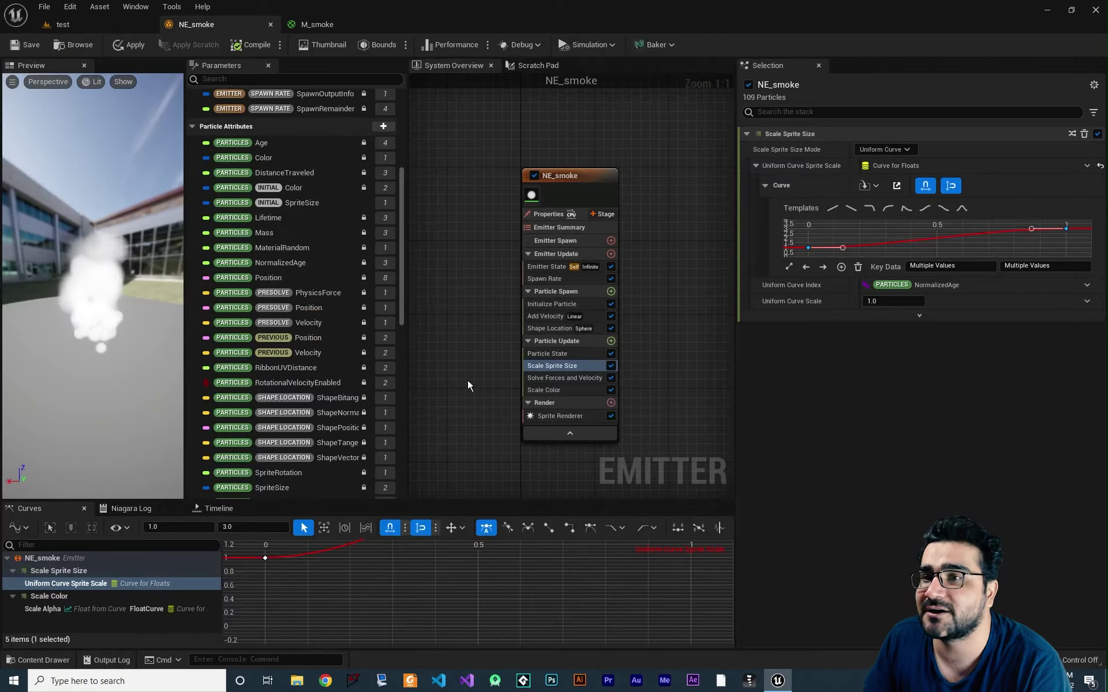
pyautogui.click(559, 416)
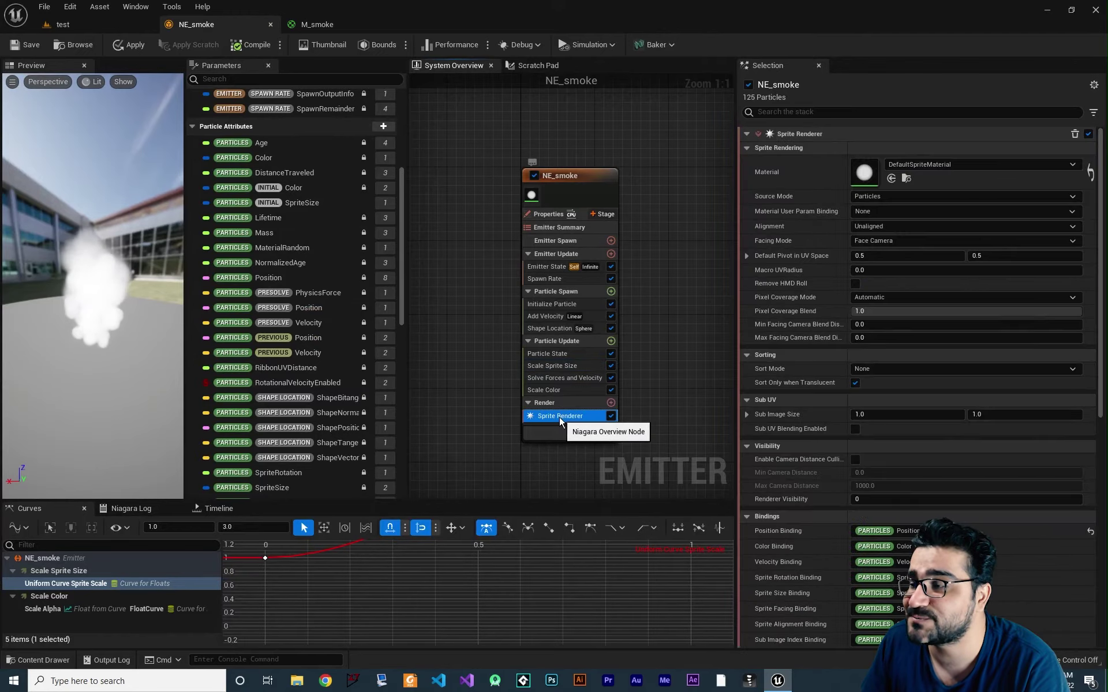
pyautogui.click(1000, 165)
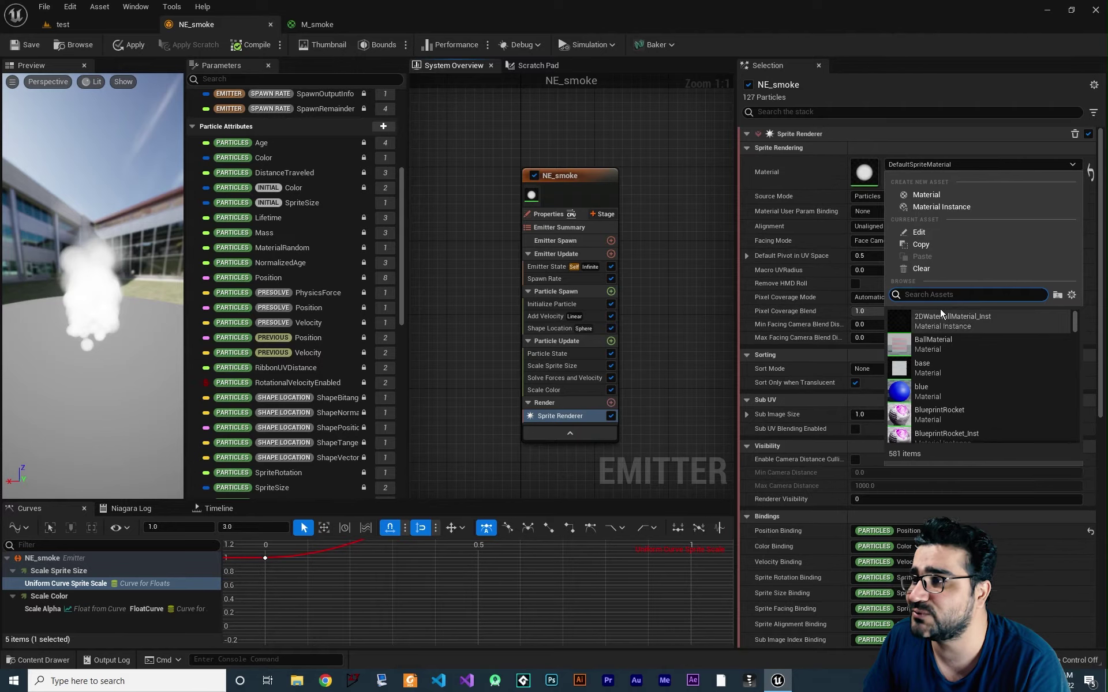
pyautogui.click(820, 298)
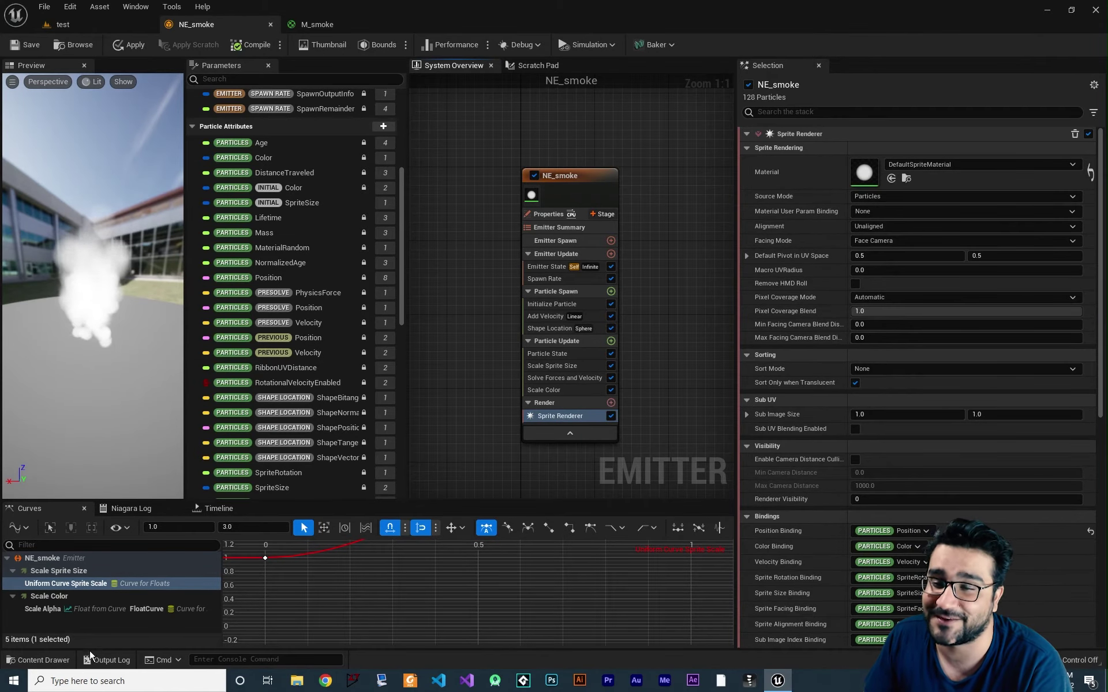
pyautogui.click(39, 660)
pyautogui.scroll(-10, 94, 603)
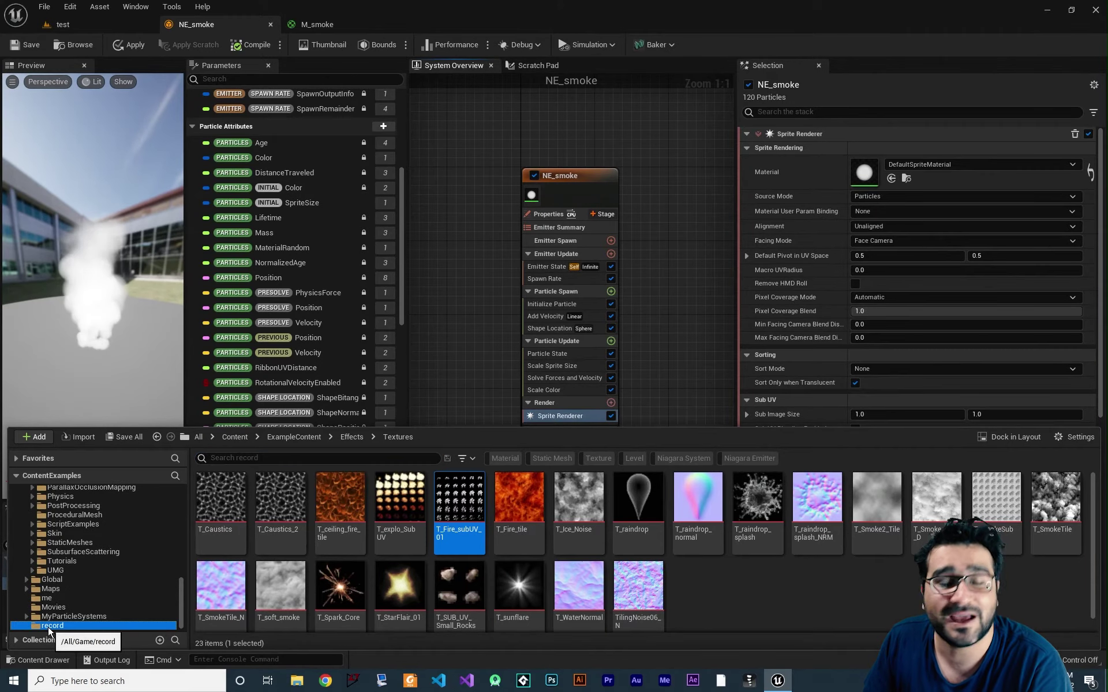
pyautogui.click(53, 625)
pyautogui.moveTo(219, 499); pyautogui.dragTo(912, 173)
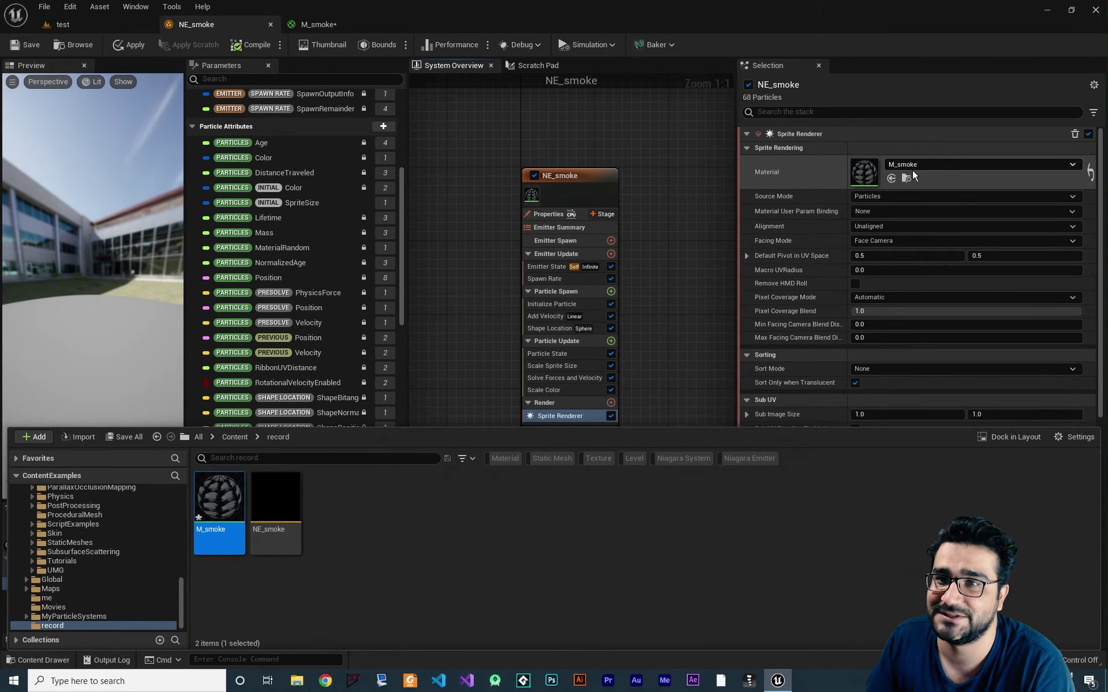
# - Inspect the smoke particles with the new material in the emitter preview
pyautogui.click(82, 328)
pyautogui.moveTo(90, 326); pyautogui.dragTo(97, 327)
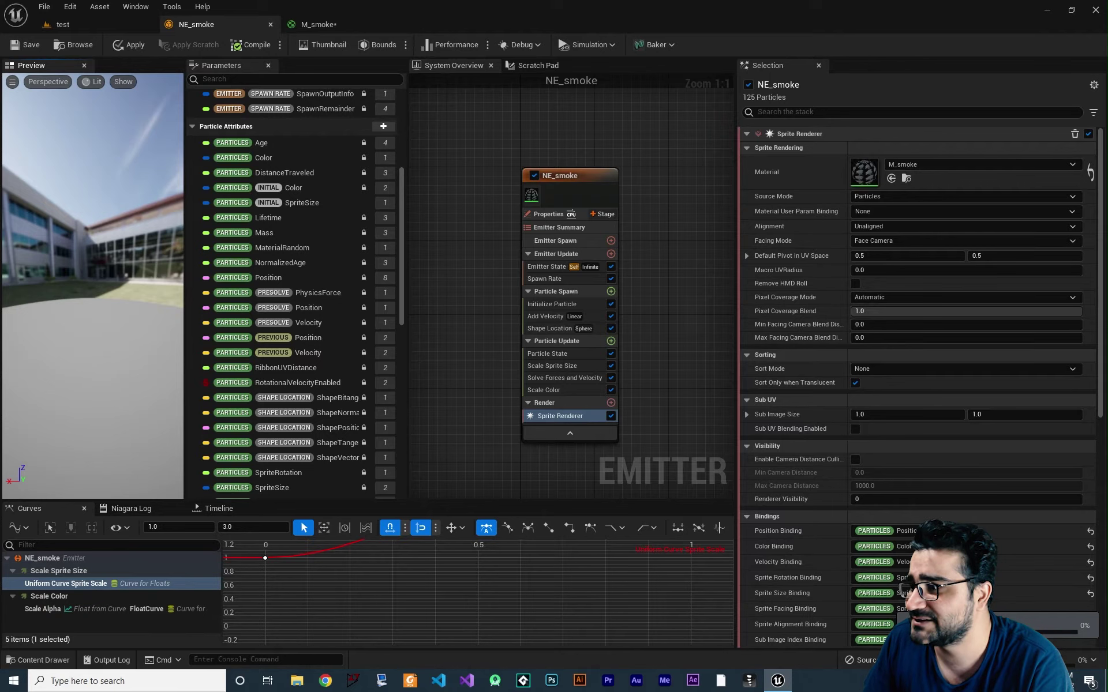
pyautogui.moveTo(87, 289); pyautogui.dragTo(85, 288)
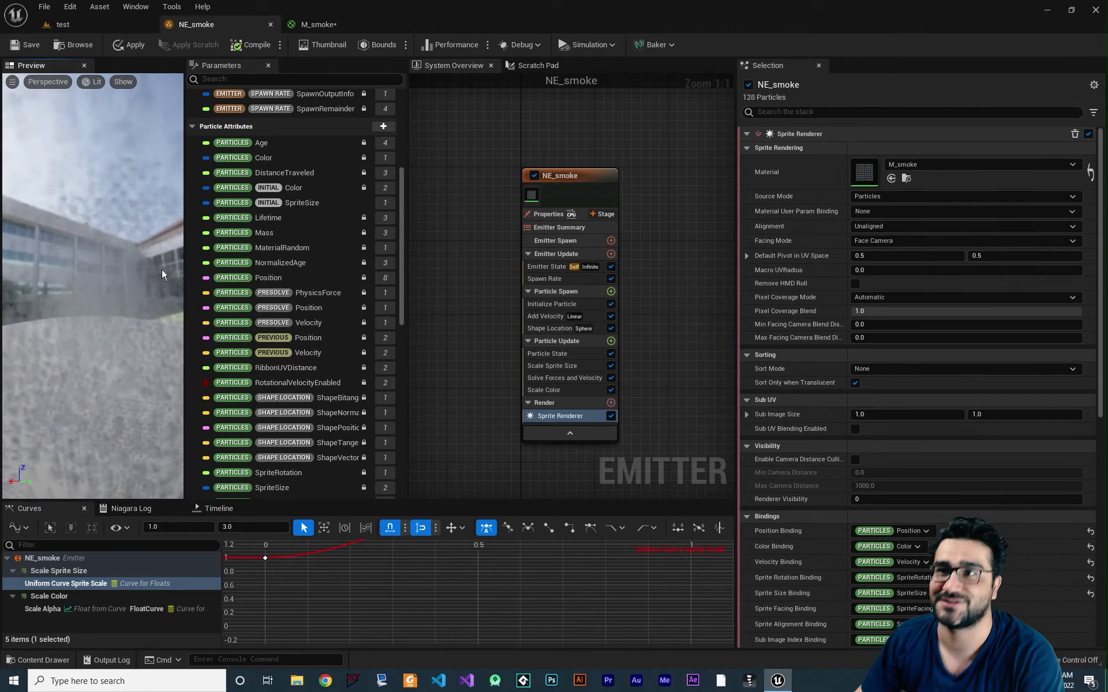
# - Open the T_SmokeSubUV_8X8 texture from the Effects Textures folder and view its smoke frames with the alpha channel display turned off
pyautogui.click(47, 660)
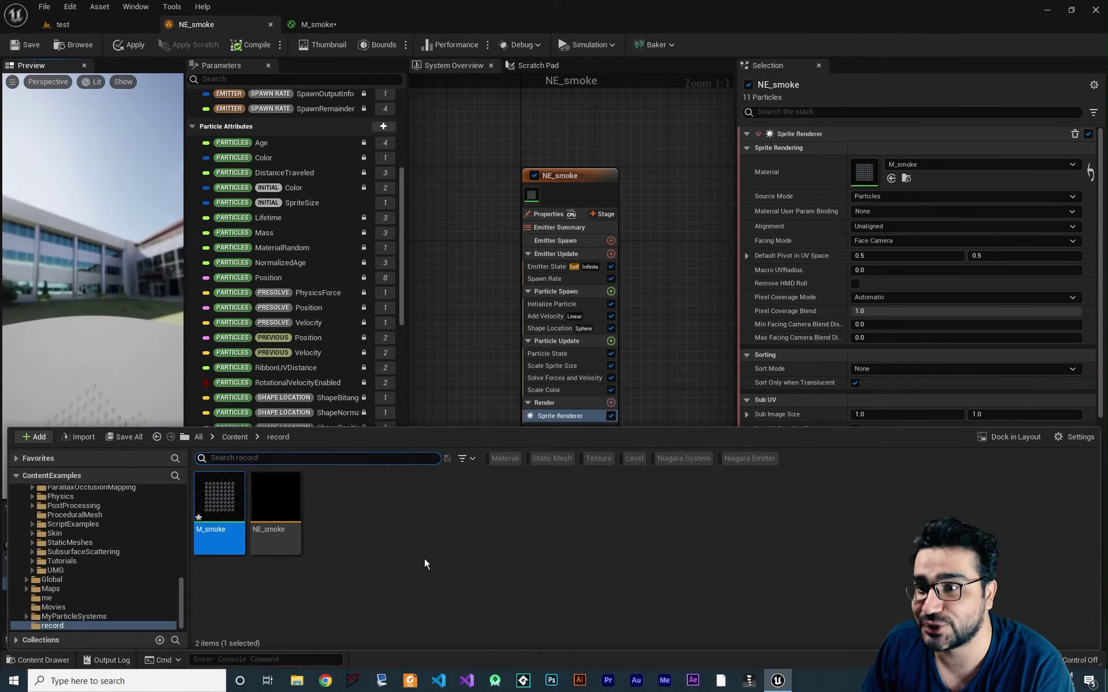
pyautogui.scroll(10, 69, 586)
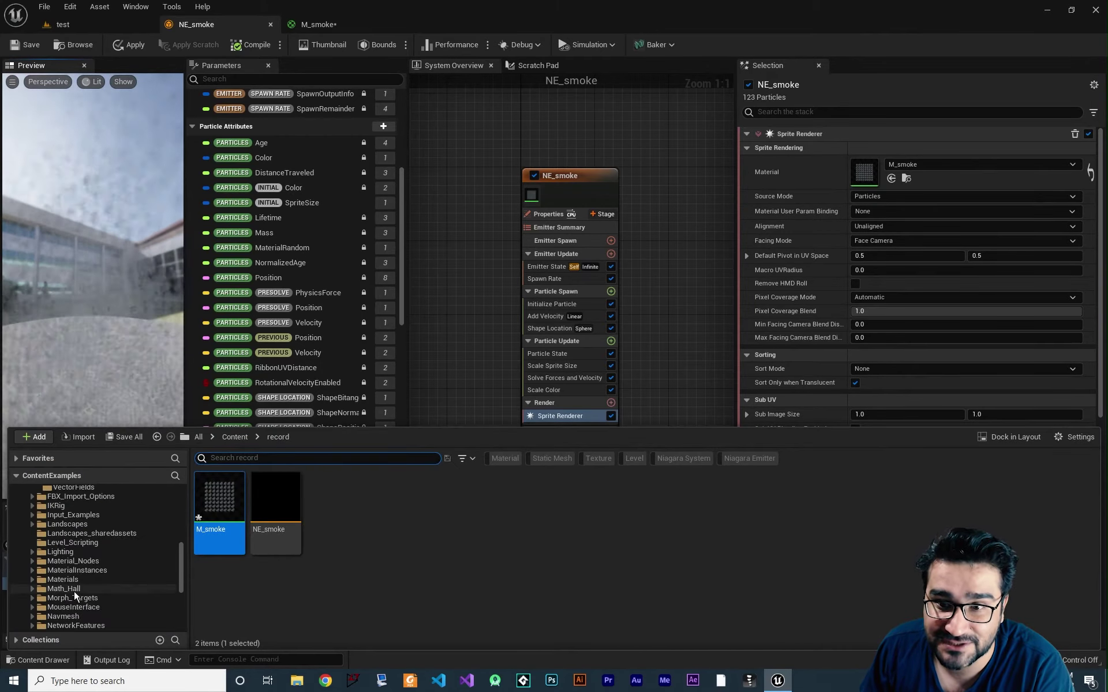
pyautogui.click(71, 606)
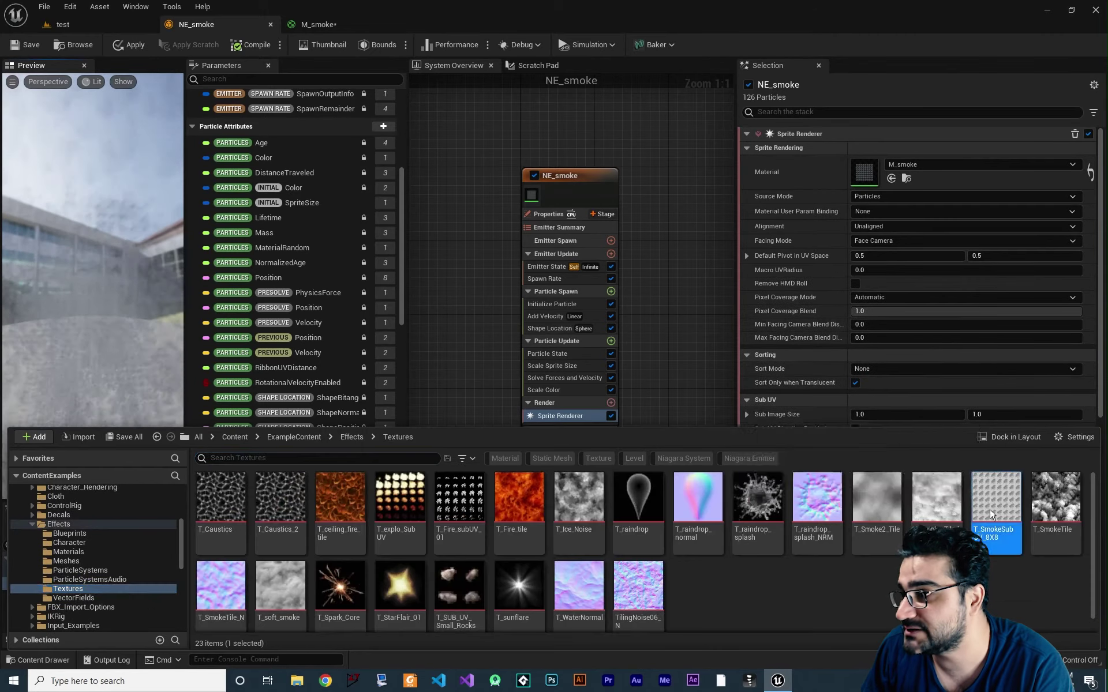
pyautogui.hotkey('ctrl', 'space')
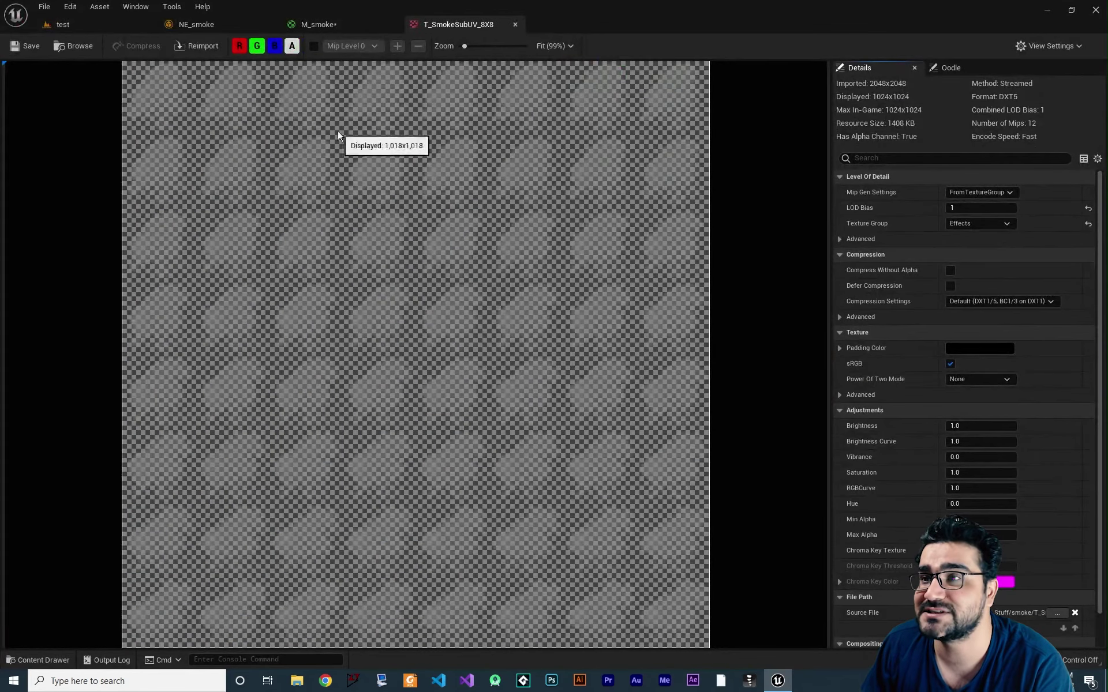
pyautogui.click(292, 46)
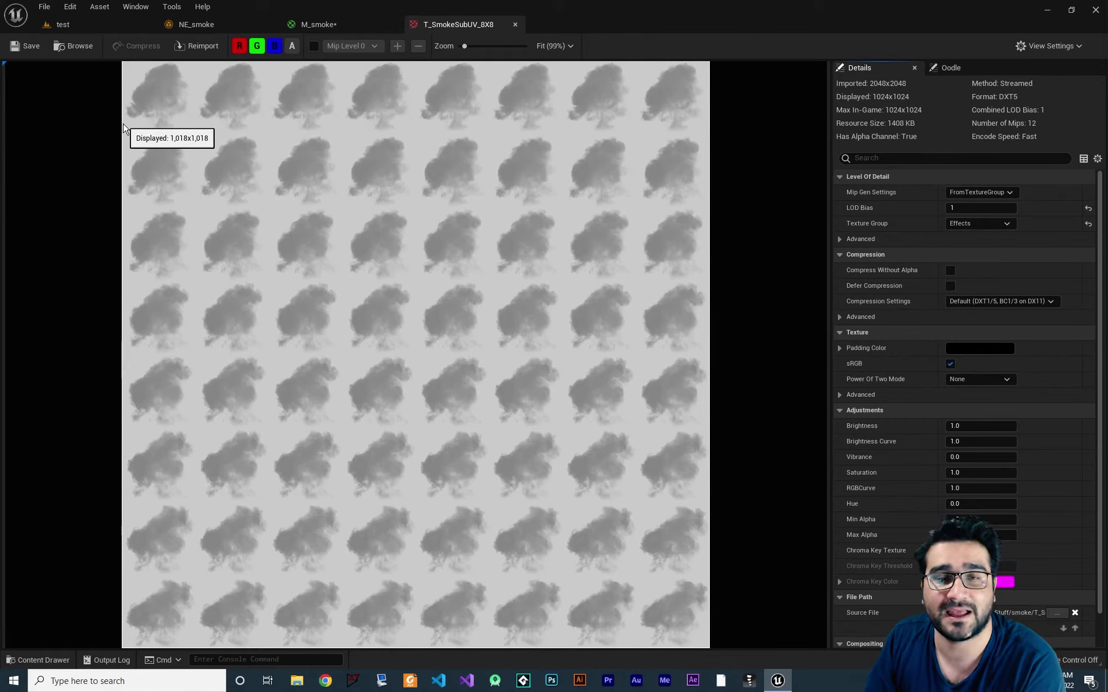
# - Return to the NE_smoke emitter, collapse all Sprite Renderer property groups, and locate its Sub UV group
pyautogui.click(196, 24)
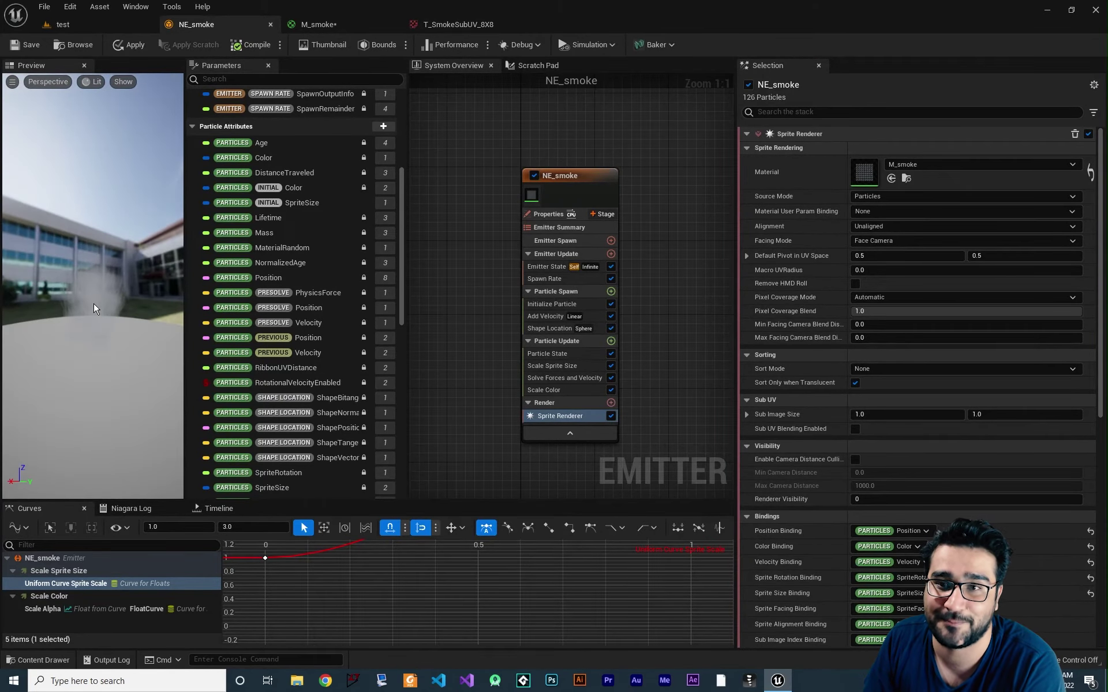
pyautogui.moveTo(610, 475); pyautogui.dragTo(569, 453, button='right')
pyautogui.click(1093, 85)
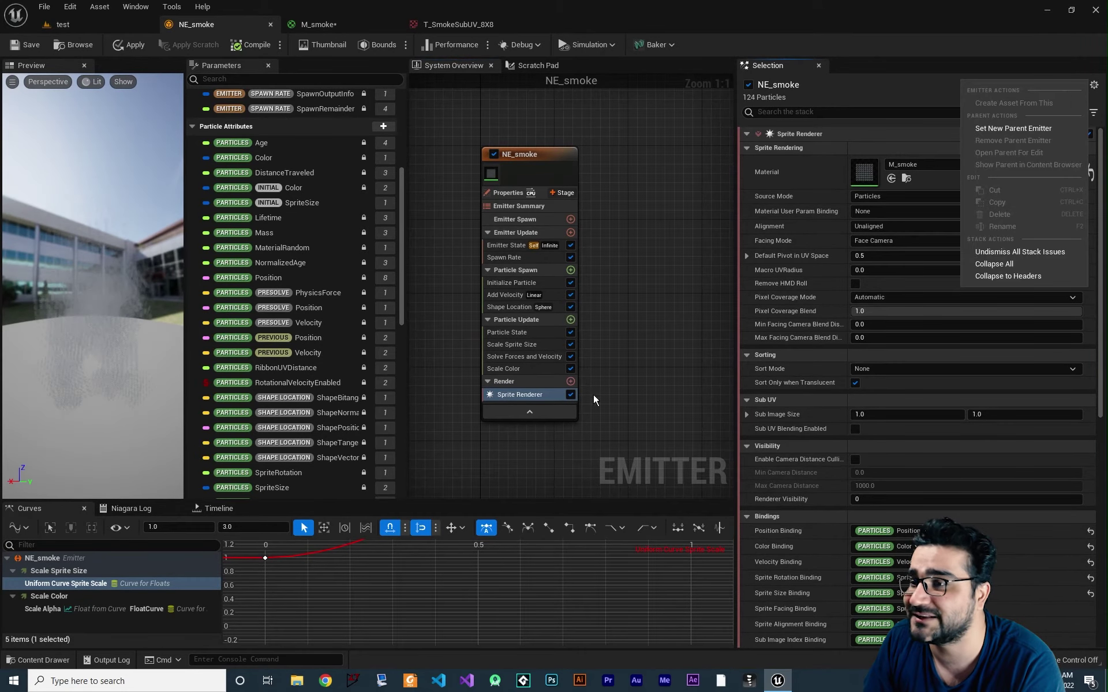
pyautogui.click(994, 264)
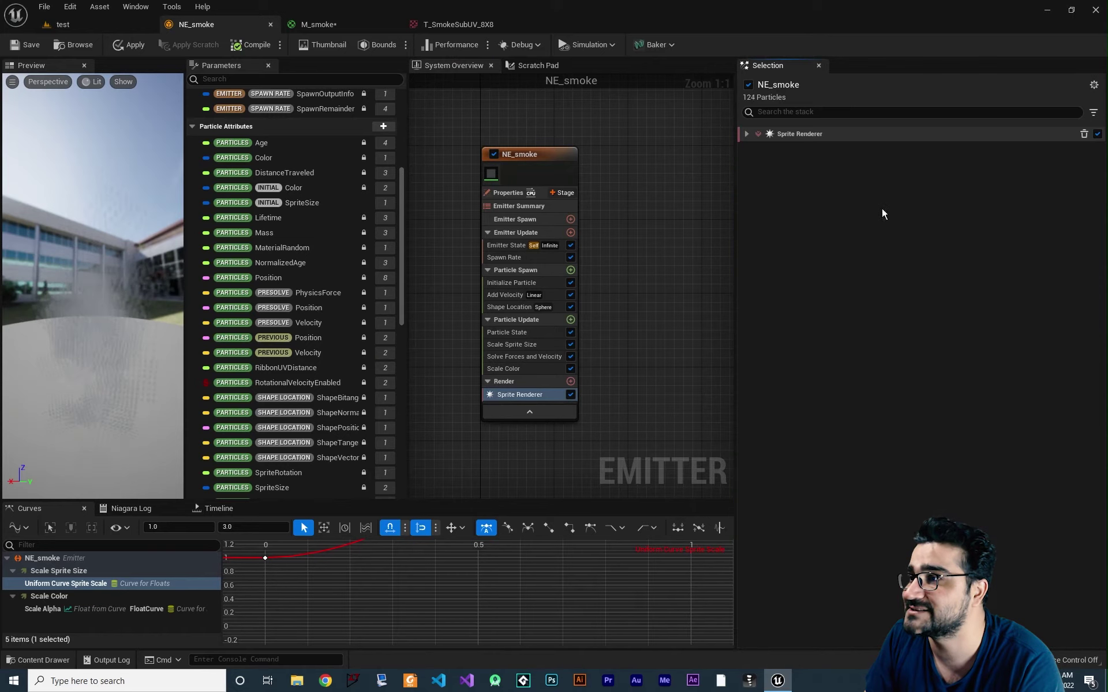
pyautogui.click(747, 133)
pyautogui.click(770, 175)
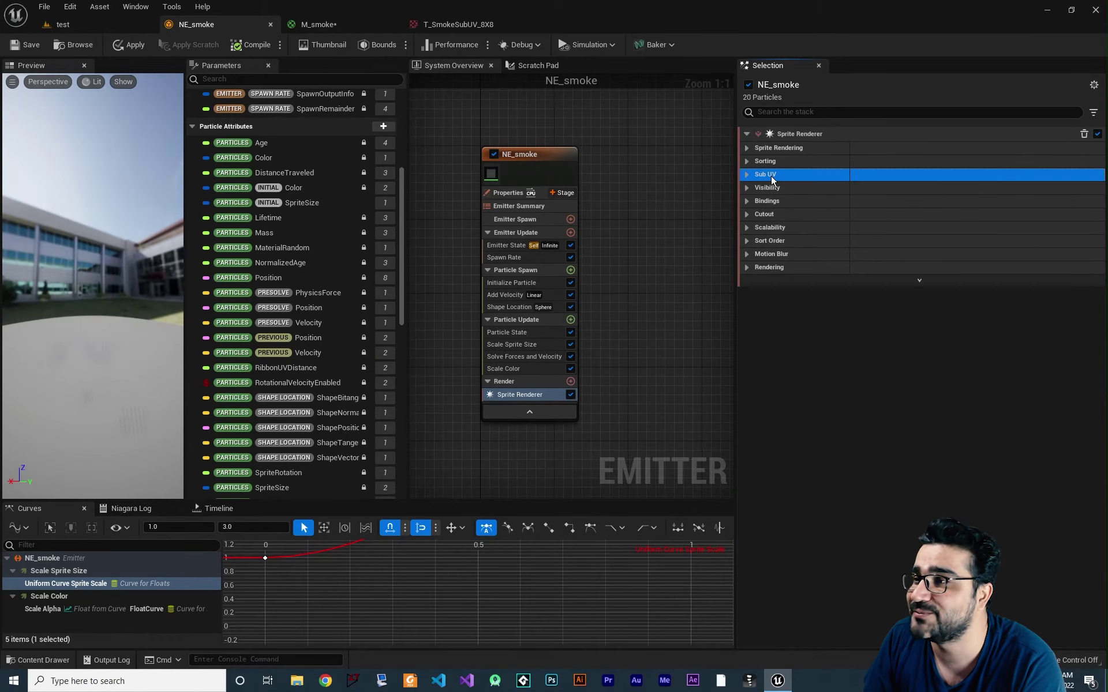
# - Check the frame grid of T_SmokeSubUV_8X8 and set the Sprite Renderer's Sub Image Size to 8 by 8
pyautogui.click(465, 25)
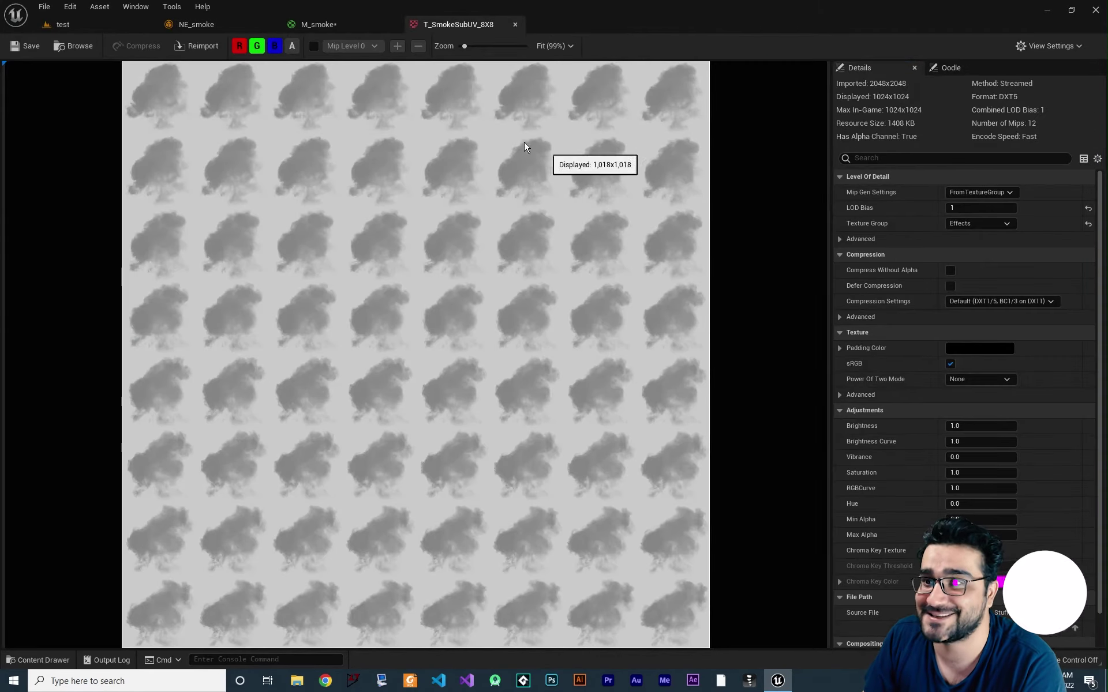
pyautogui.click(199, 25)
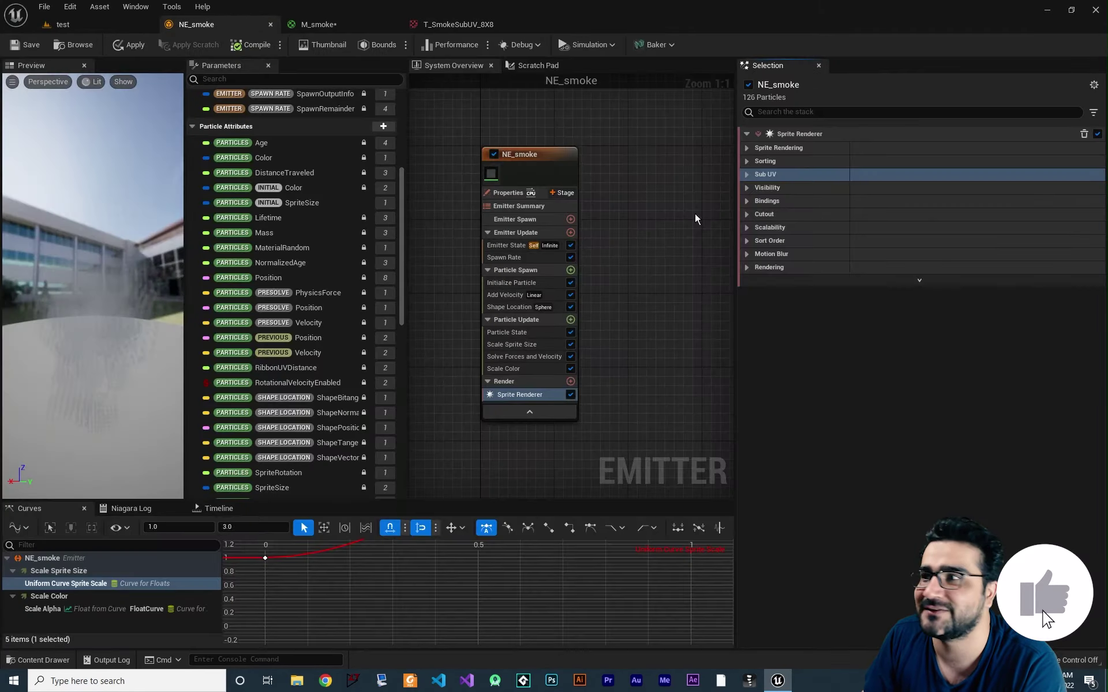
pyautogui.click(747, 174)
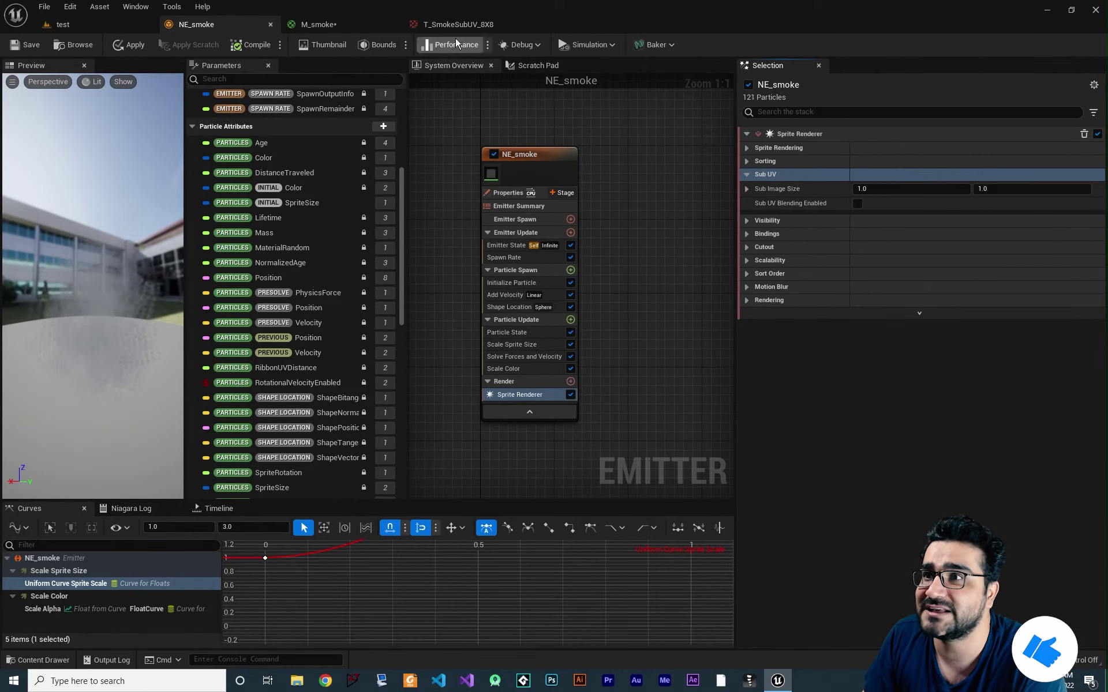
pyautogui.click(877, 189)
pyautogui.write('8')
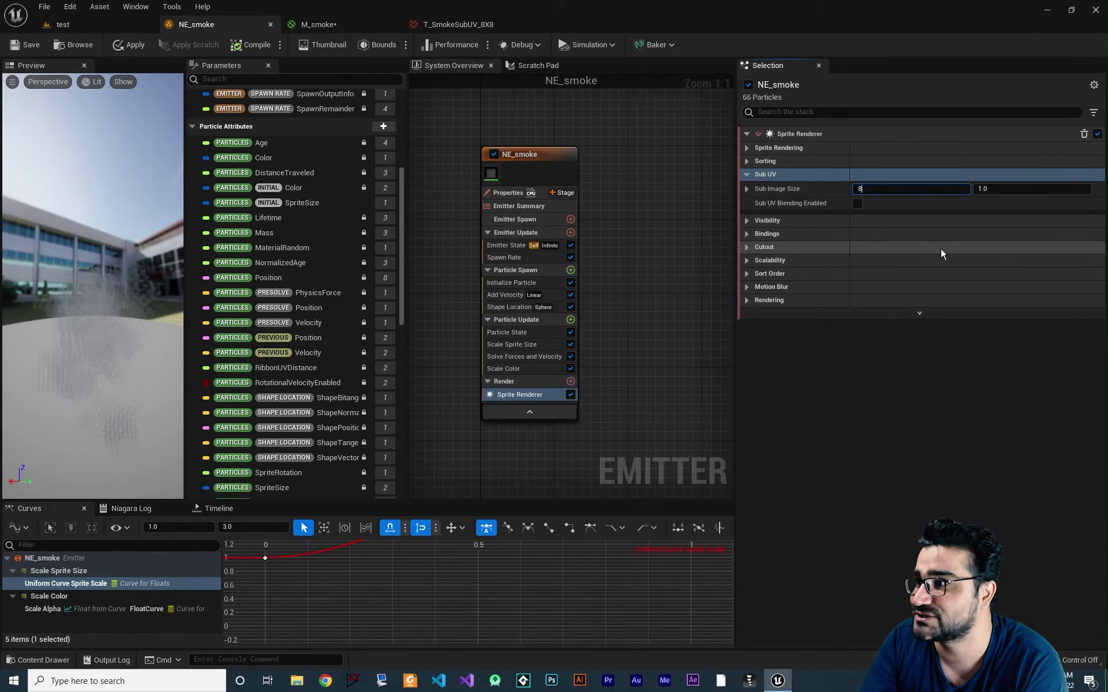
pyautogui.press('Tab')
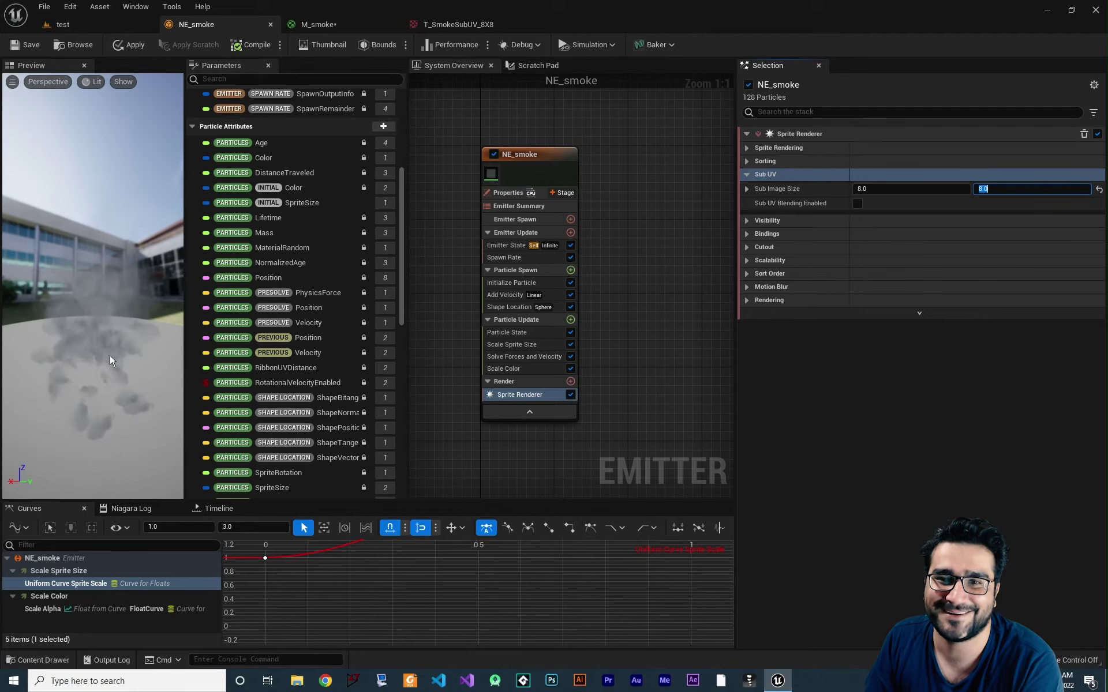
pyautogui.moveTo(109, 354); pyautogui.dragTo(69, 355)
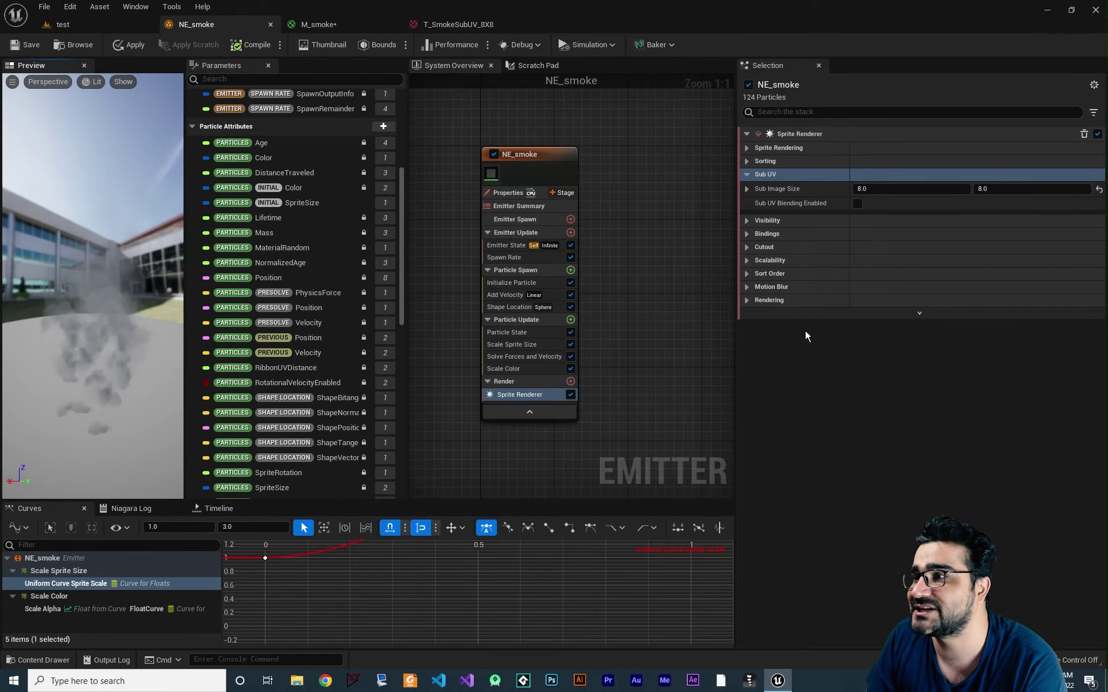
# - Review the texture's frame sequence once more and enable Sub UV Blending on the NE_smoke Sprite Renderer
pyautogui.moveTo(814, 212)
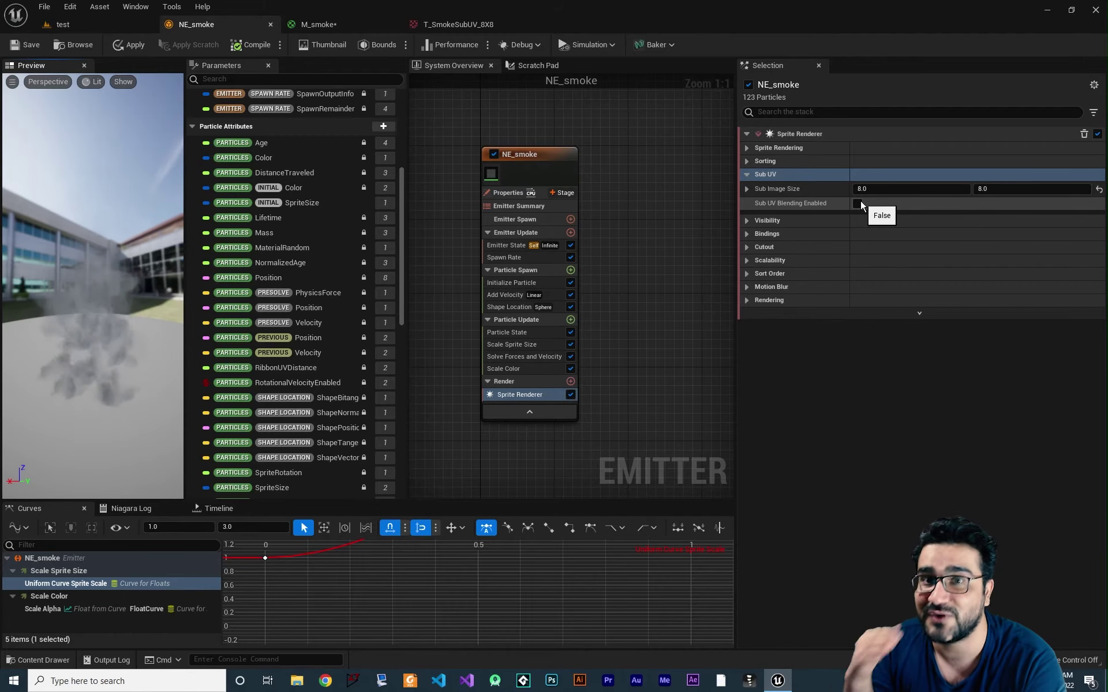
pyautogui.click(448, 26)
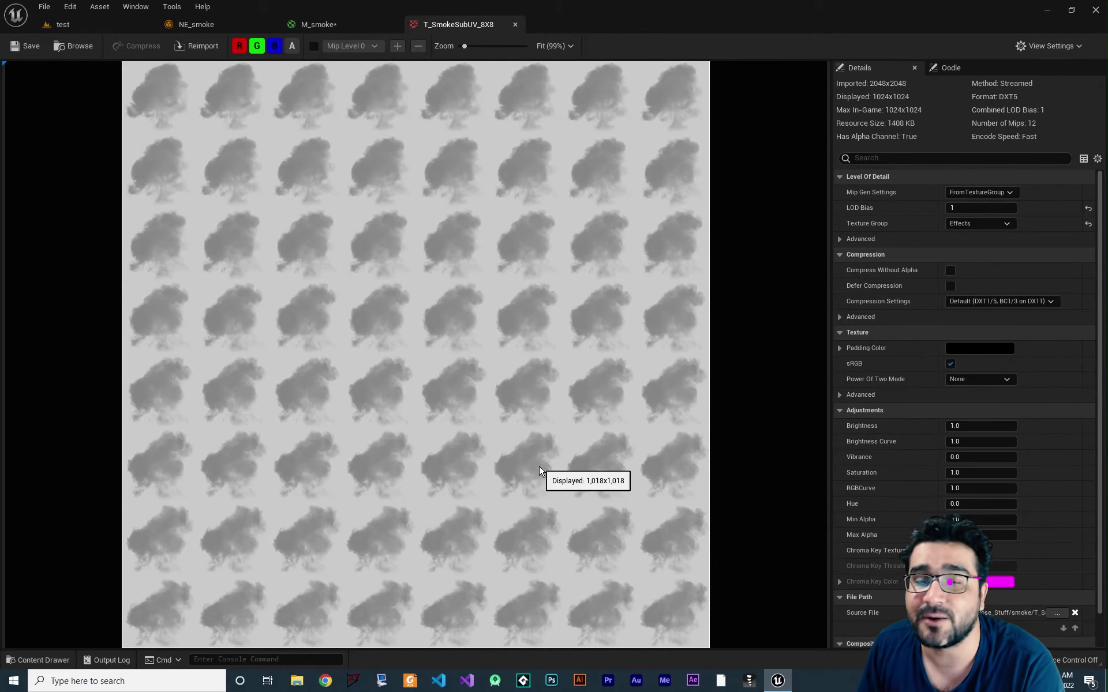
pyautogui.click(190, 25)
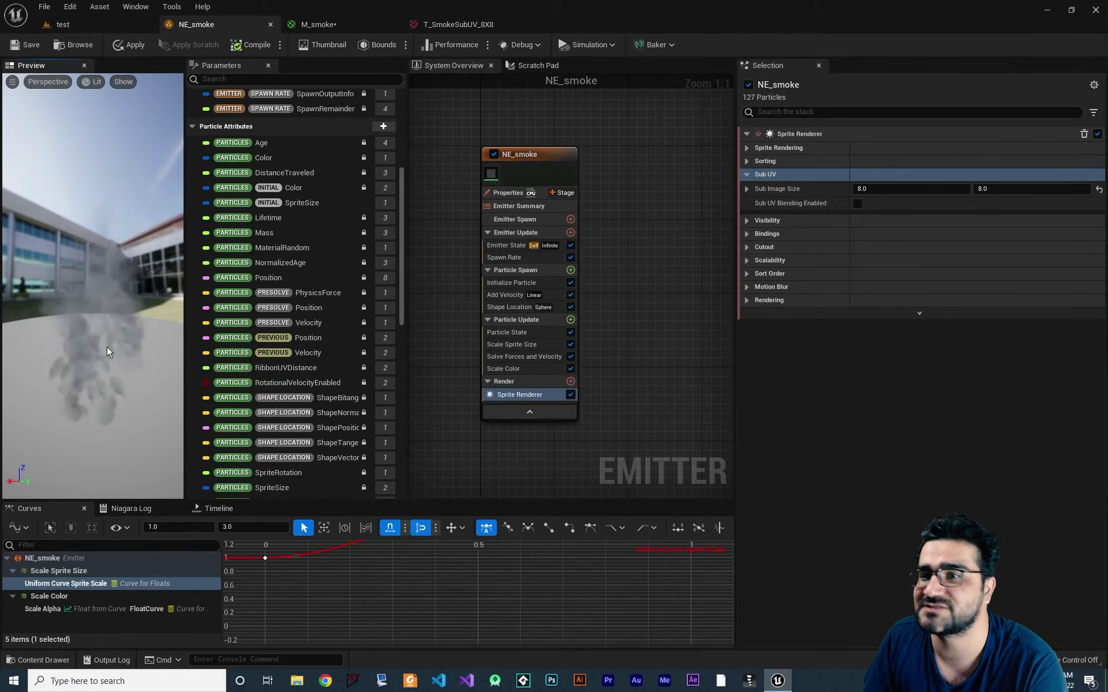
pyautogui.click(857, 203)
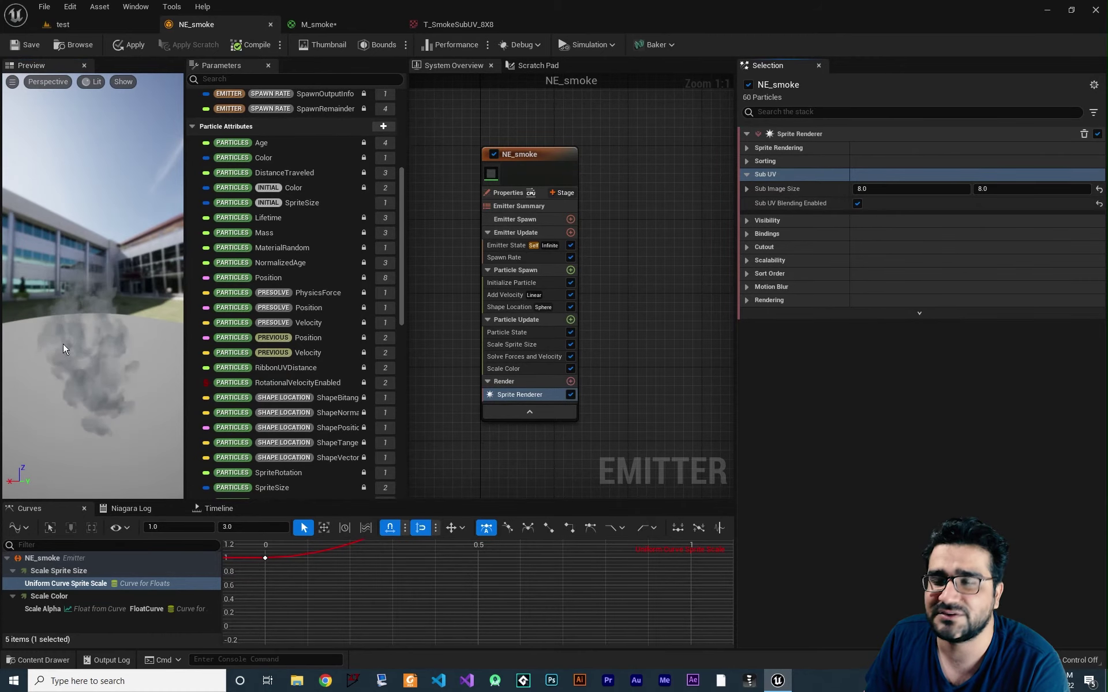
# - Add a Sub UVAnimation module to Particle Update and move it above Scale Color
pyautogui.click(570, 319)
pyautogui.write('sub')
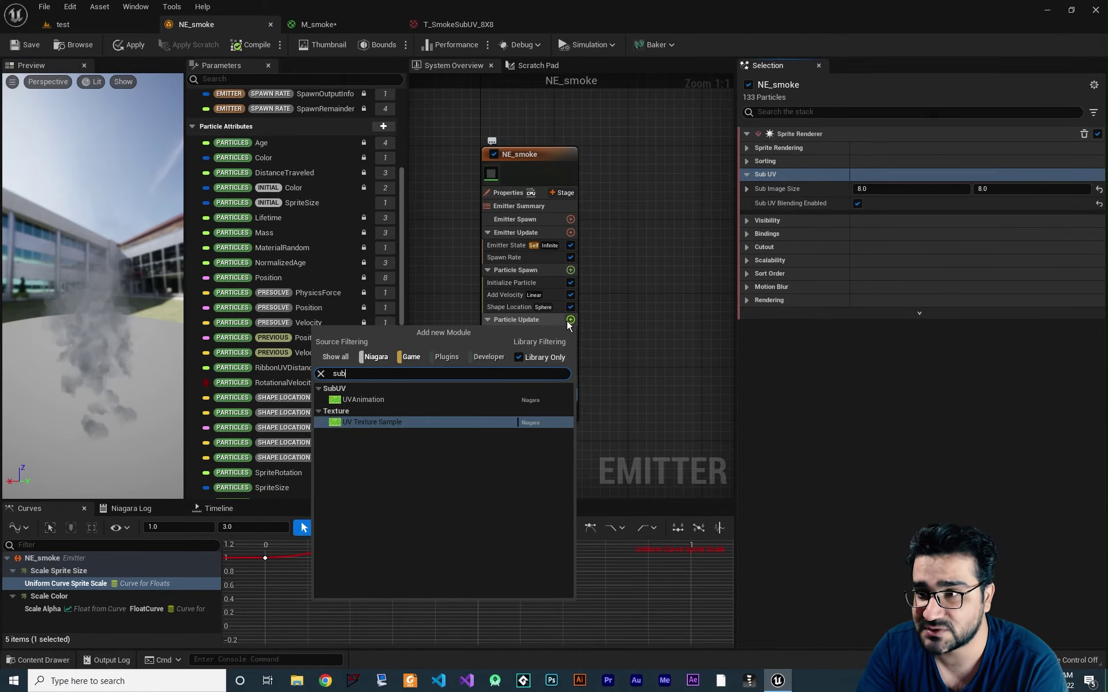
pyautogui.press('Up')
pyautogui.click(387, 400)
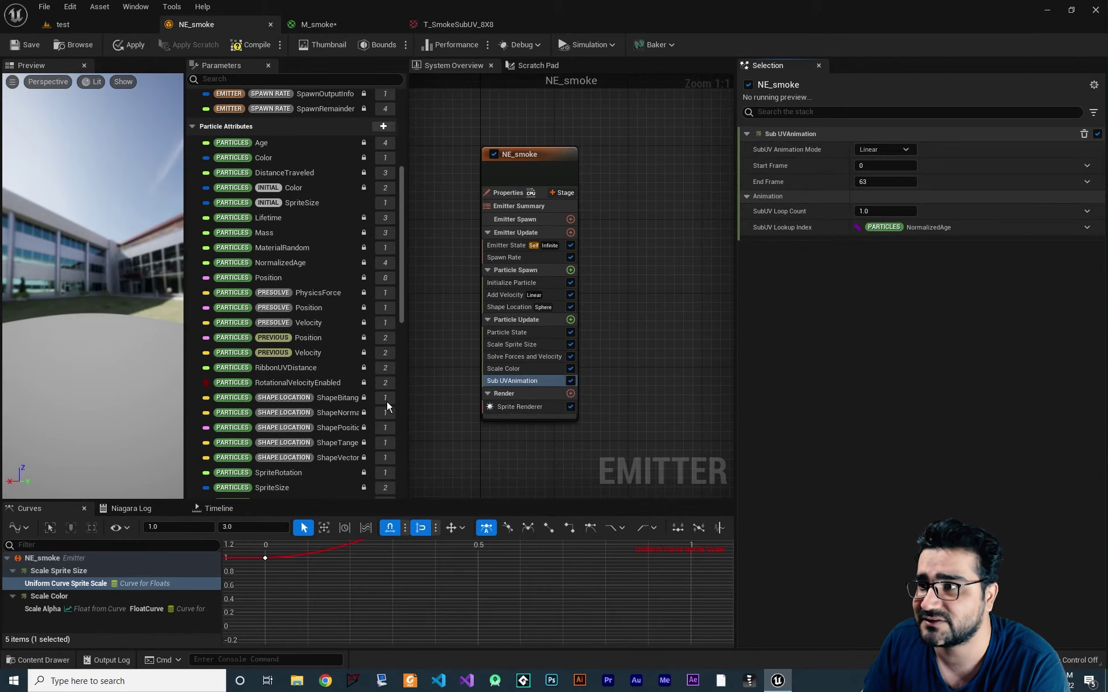
pyautogui.moveTo(520, 381); pyautogui.dragTo(520, 368)
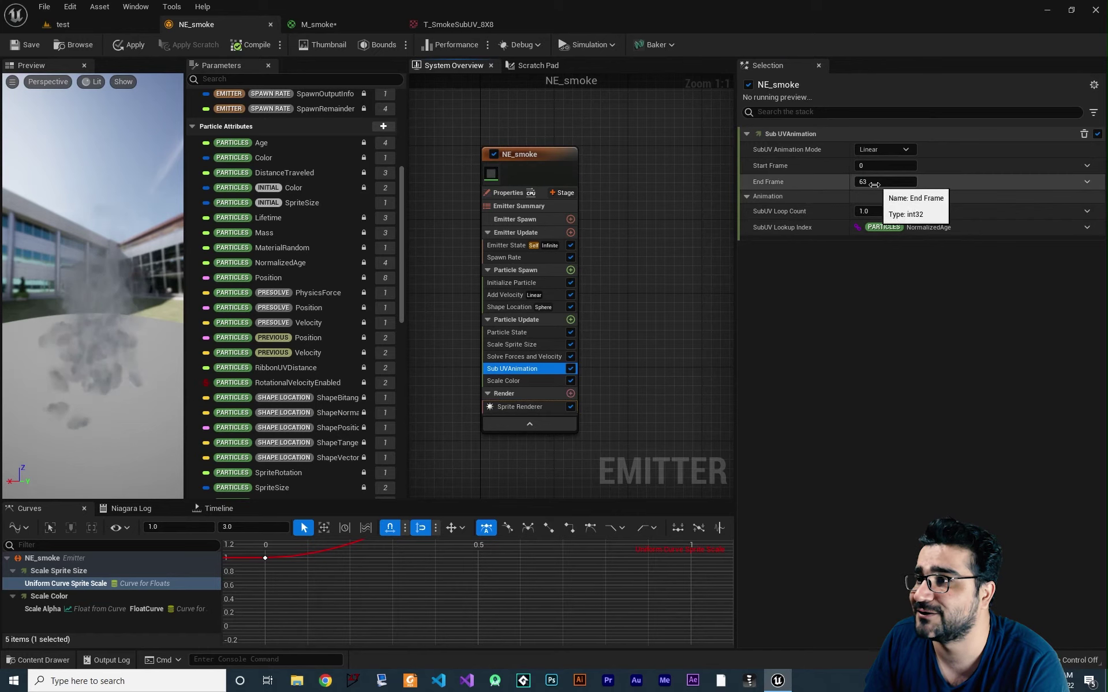
# - Orbit the emitter preview to inspect the animated smoke sprites, and look at the SubUV Animation Mode options
pyautogui.moveTo(89, 340); pyautogui.dragTo(112, 340)
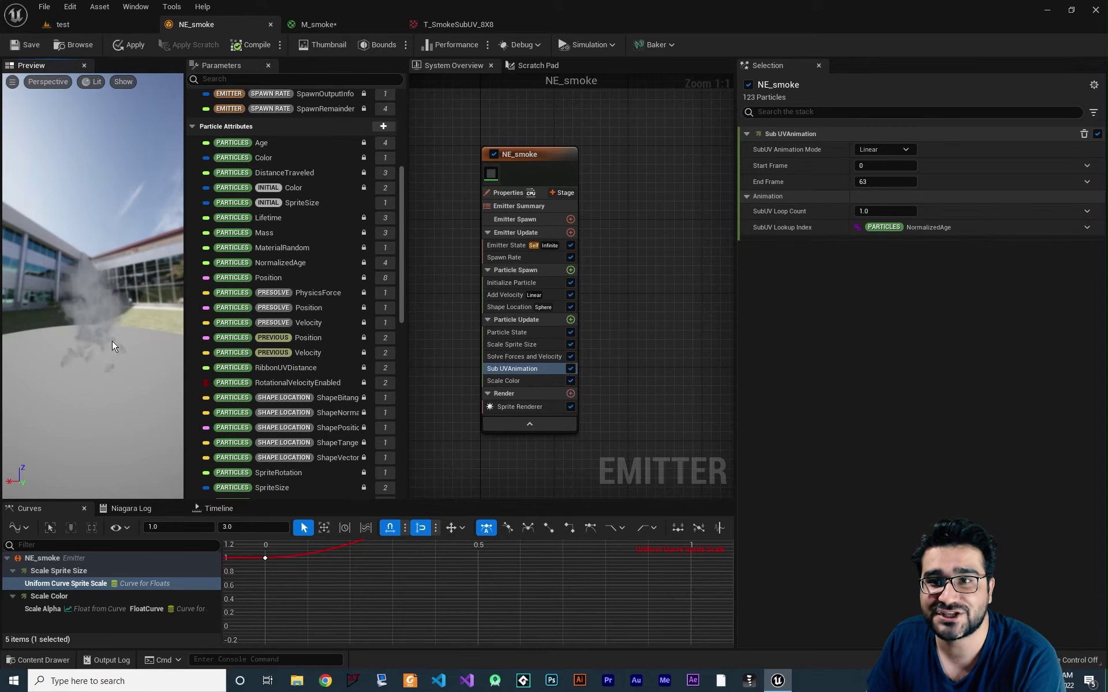
pyautogui.moveTo(112, 337); pyautogui.dragTo(97, 331)
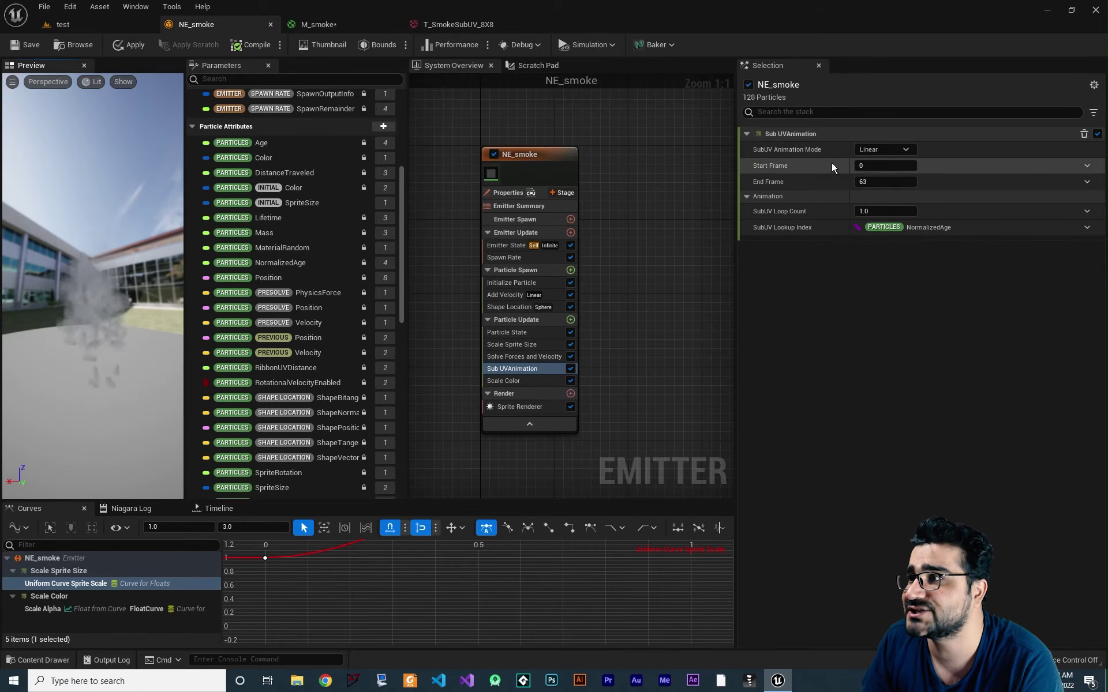
pyautogui.click(884, 150)
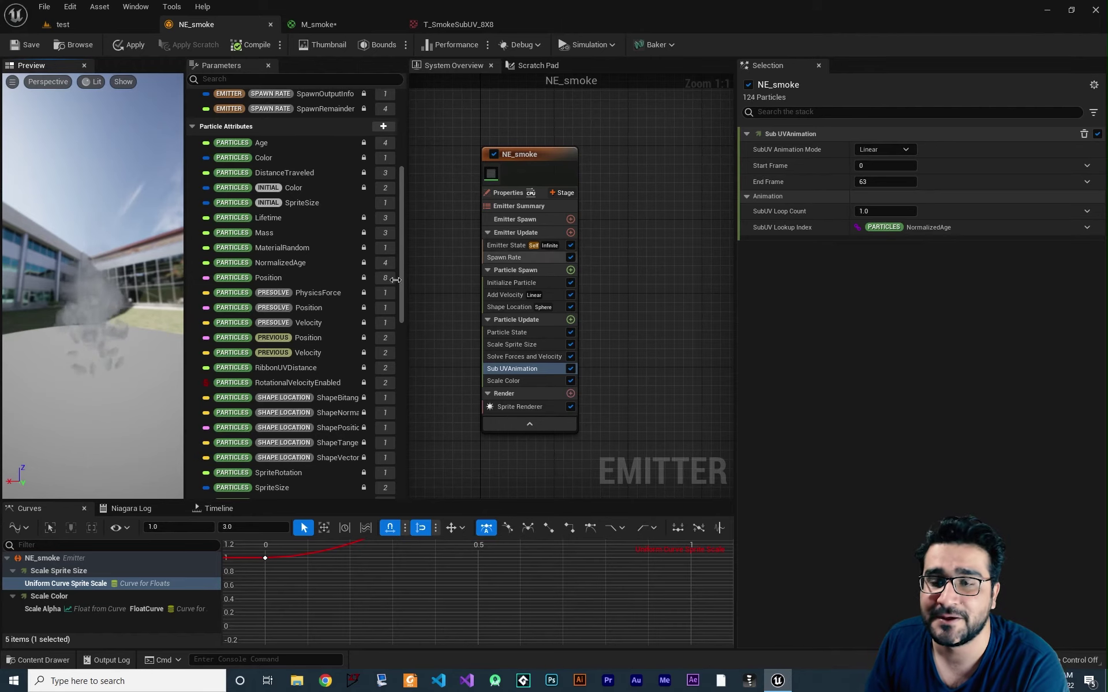
pyautogui.moveTo(75, 312); pyautogui.dragTo(106, 344)
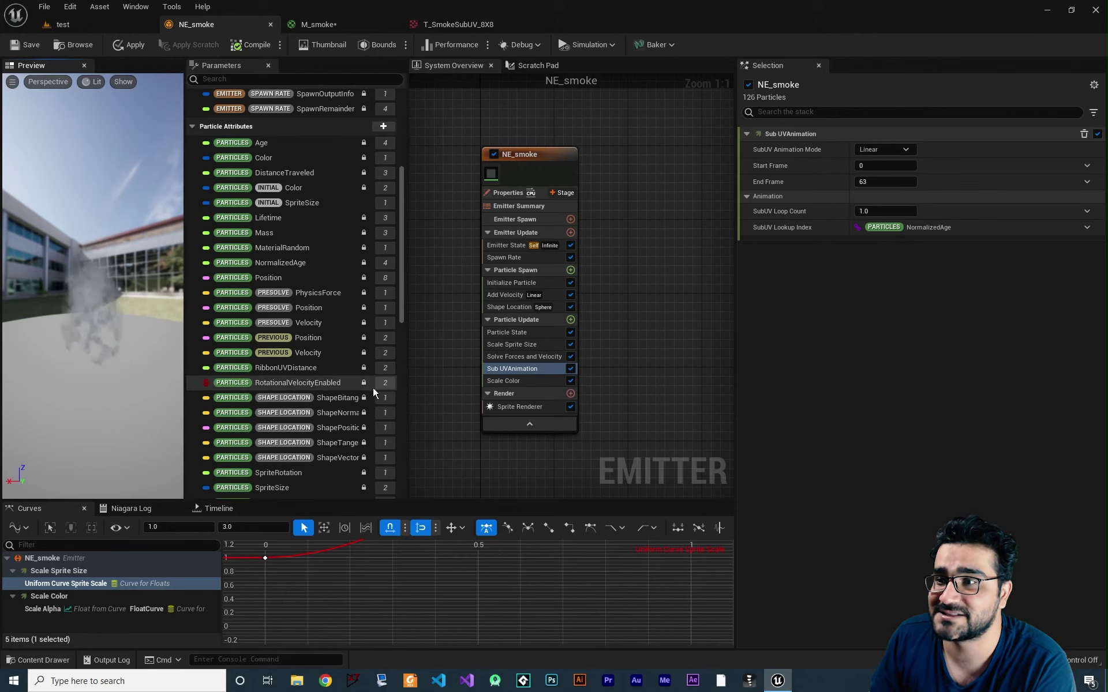
pyautogui.click(596, 352)
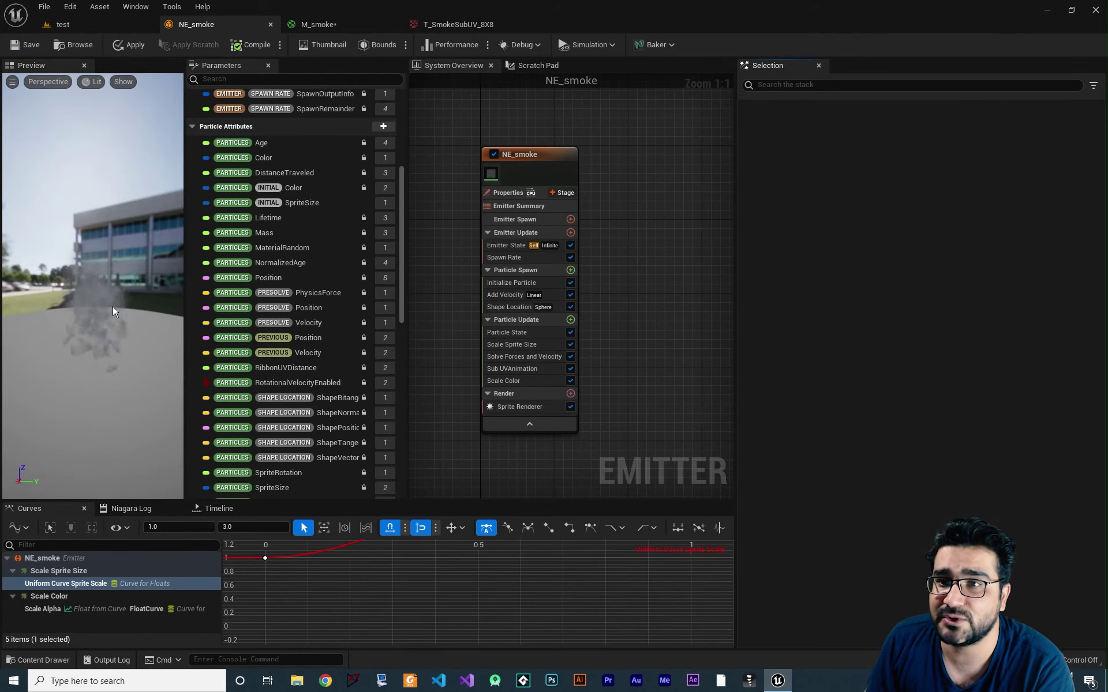
pyautogui.moveTo(114, 311); pyautogui.dragTo(144, 315)
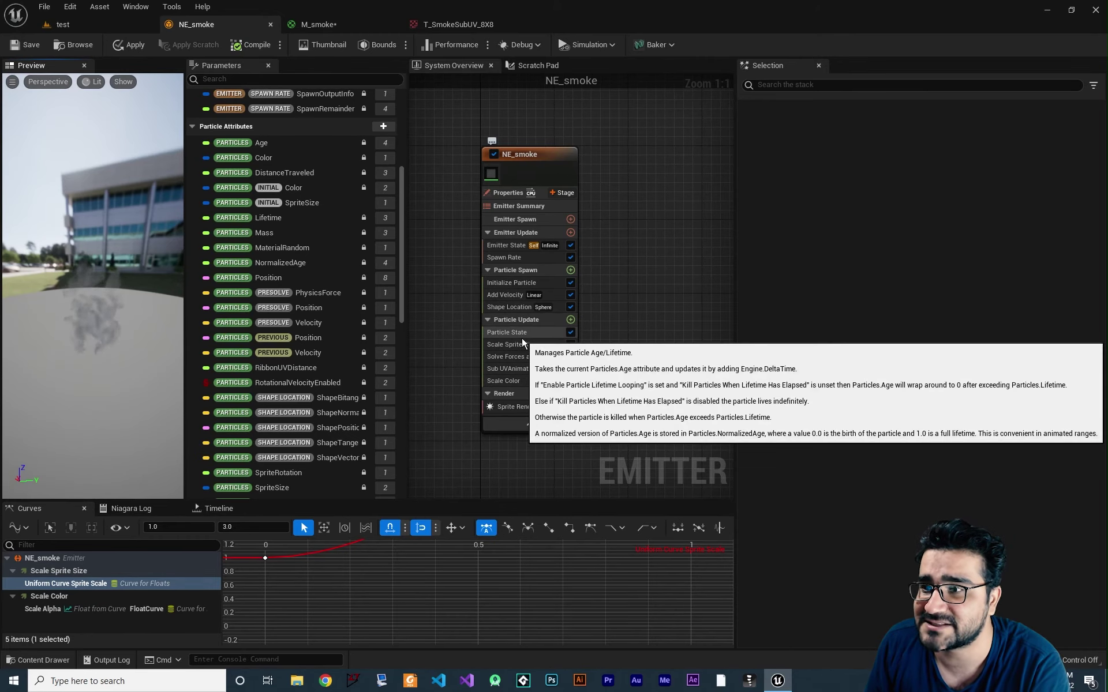
# - Search the Particle Update modules for forces and add an Acceleration Force
pyautogui.click(571, 320)
pyautogui.write('force')
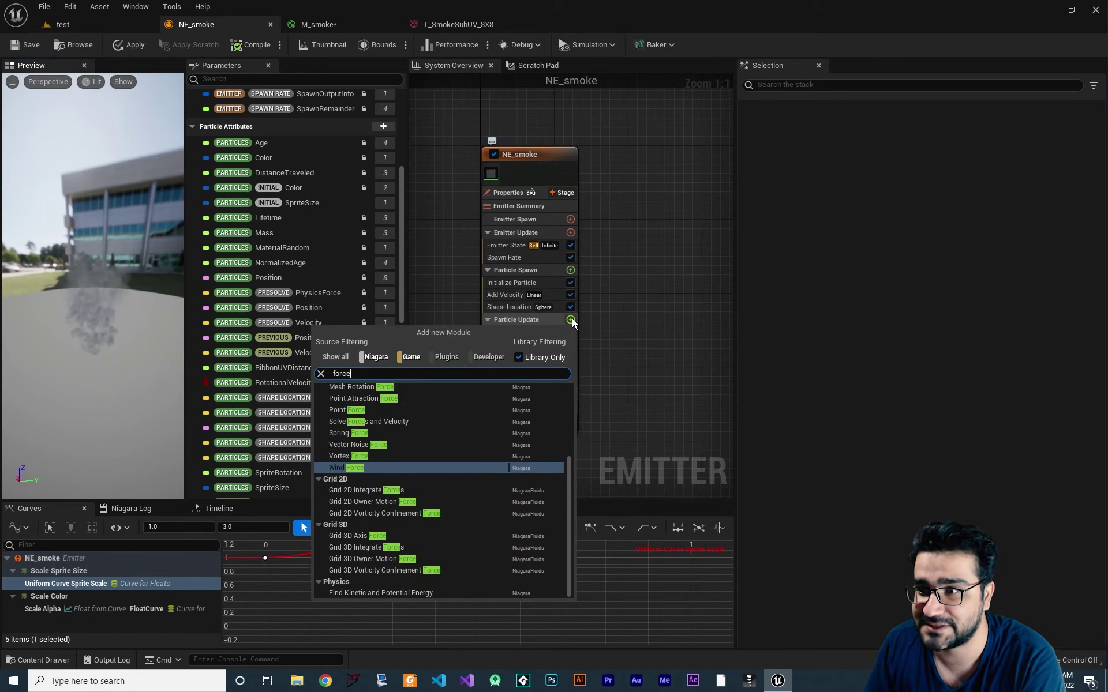
pyautogui.scroll(-3, 419, 486)
pyautogui.scroll(2, 411, 503)
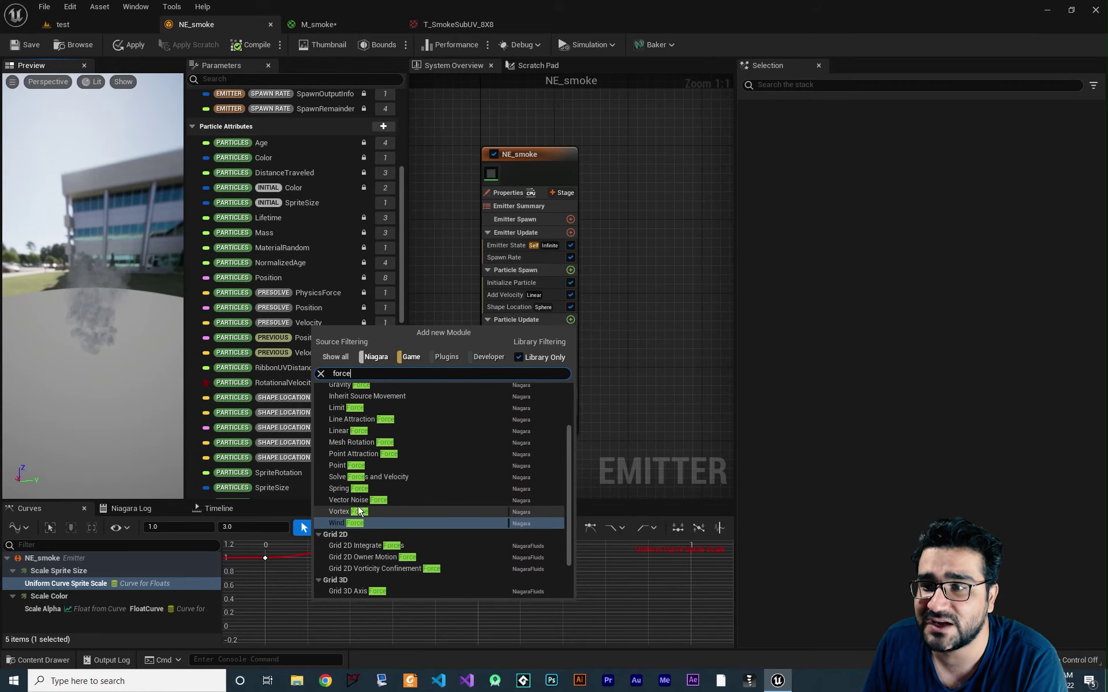
pyautogui.scroll(3, 382, 508)
pyautogui.scroll(1, 371, 426)
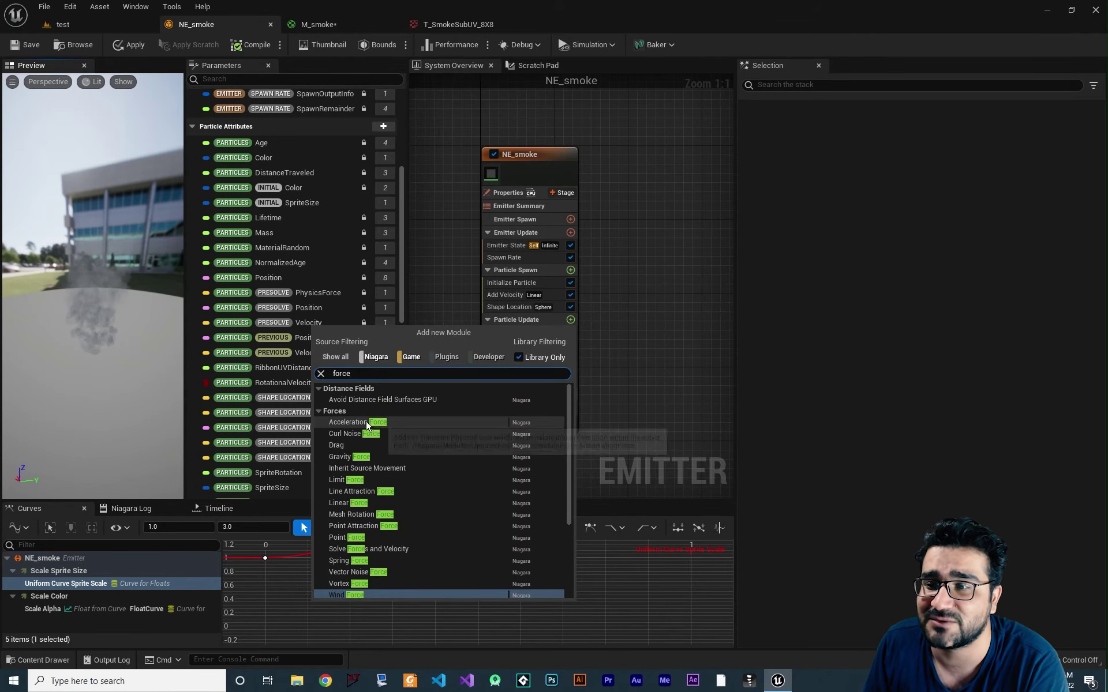
pyautogui.click(361, 422)
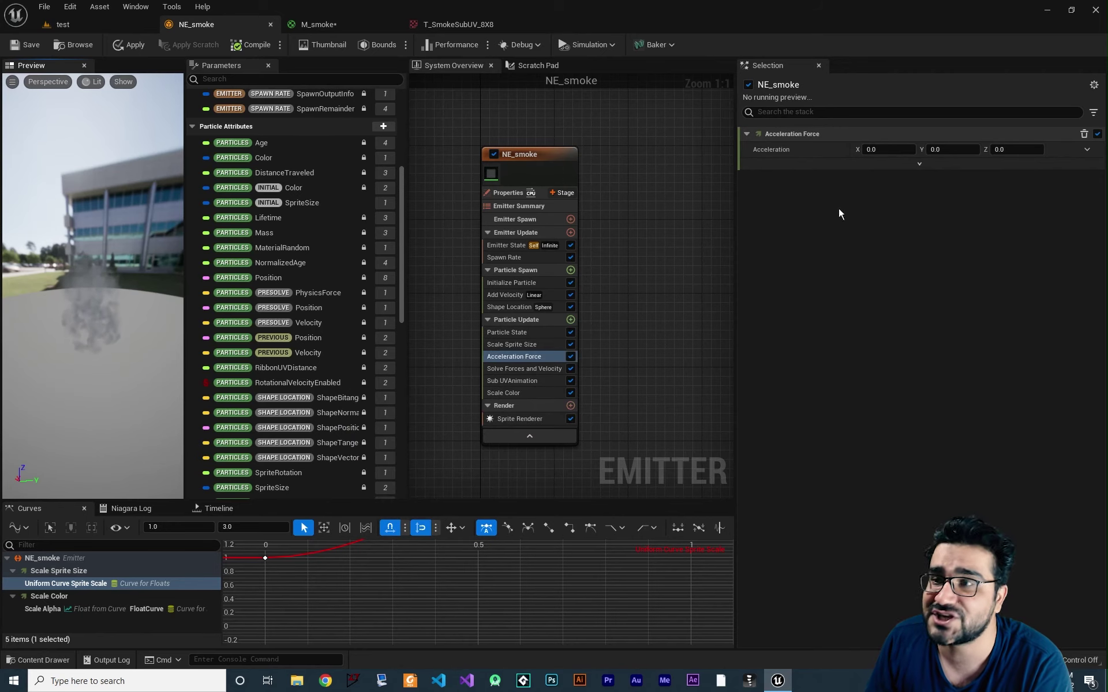
# - Set the Acceleration Force's Z acceleration to 500 and check the rising smoke in the preview
pyautogui.click(1013, 149)
pyautogui.write('500')
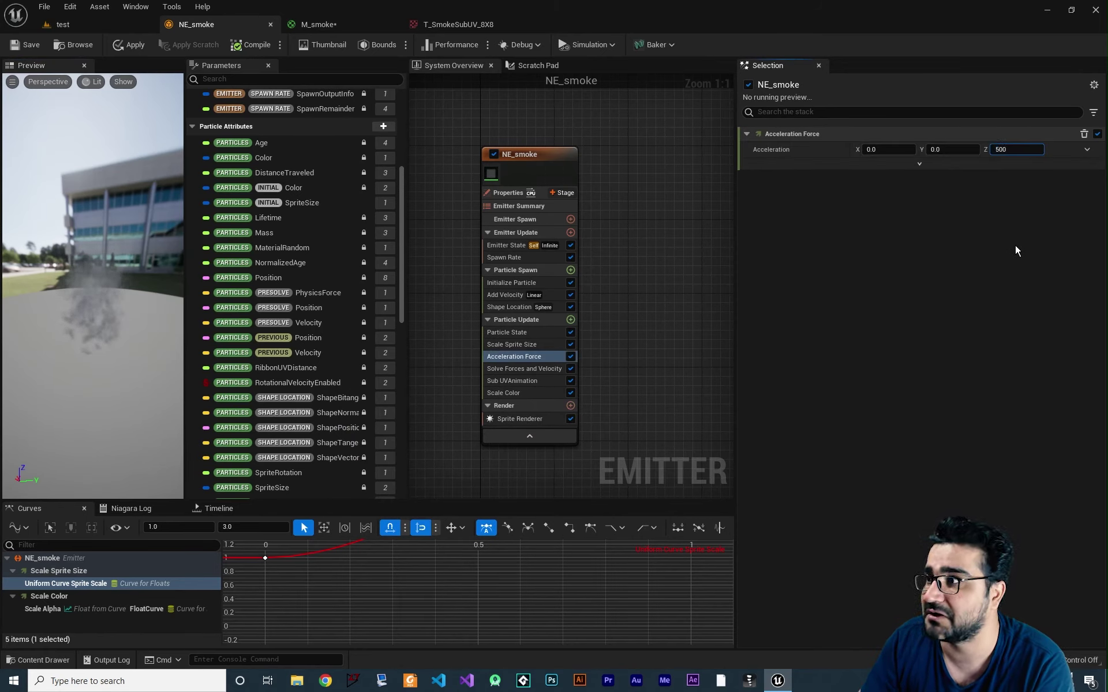
pyautogui.press('Return')
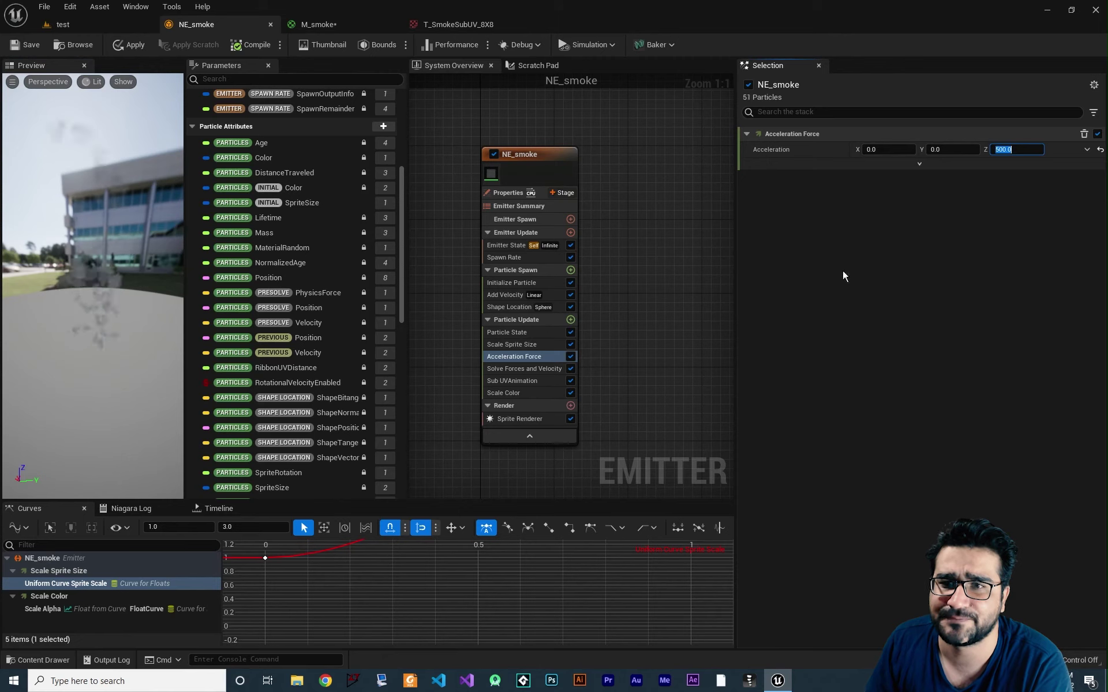
pyautogui.click(84, 329)
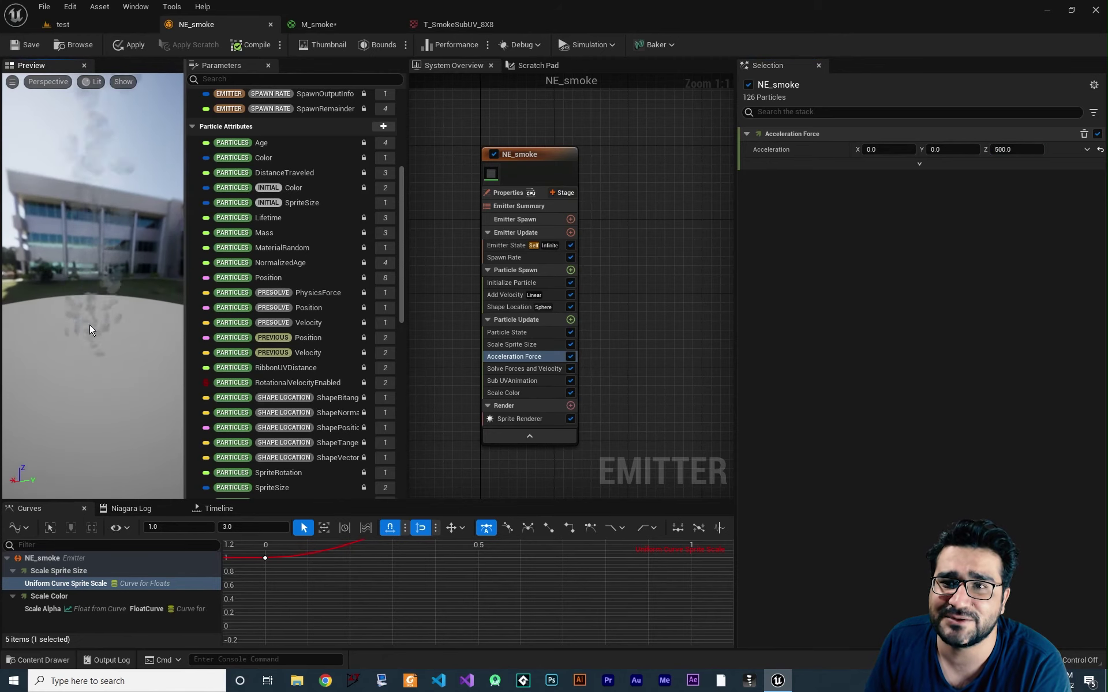
# - Set the Acceleration Force's Z acceleration to 100 and check the slower-rising smoke in the preview
pyautogui.click(1087, 150)
pyautogui.click(1061, 224)
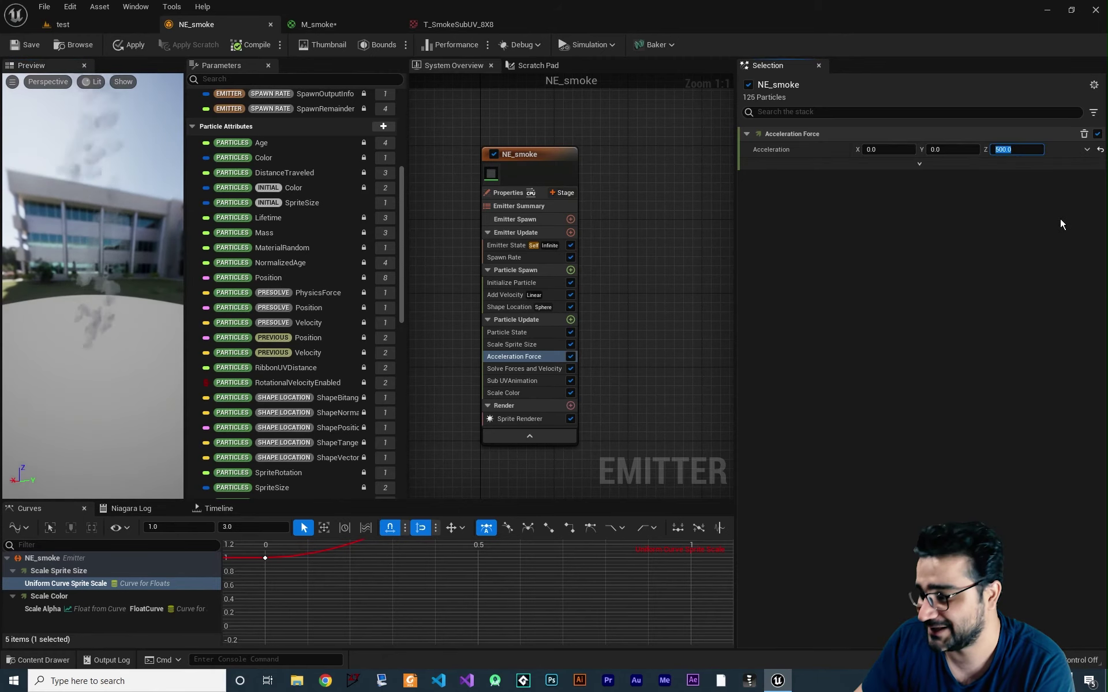
pyautogui.write('100')
pyautogui.press('Return')
pyautogui.moveTo(92, 288)
pyautogui.mouseDown()
pyautogui.moveTo(115, 288)
pyautogui.moveTo(98, 289)
pyautogui.mouseUp()
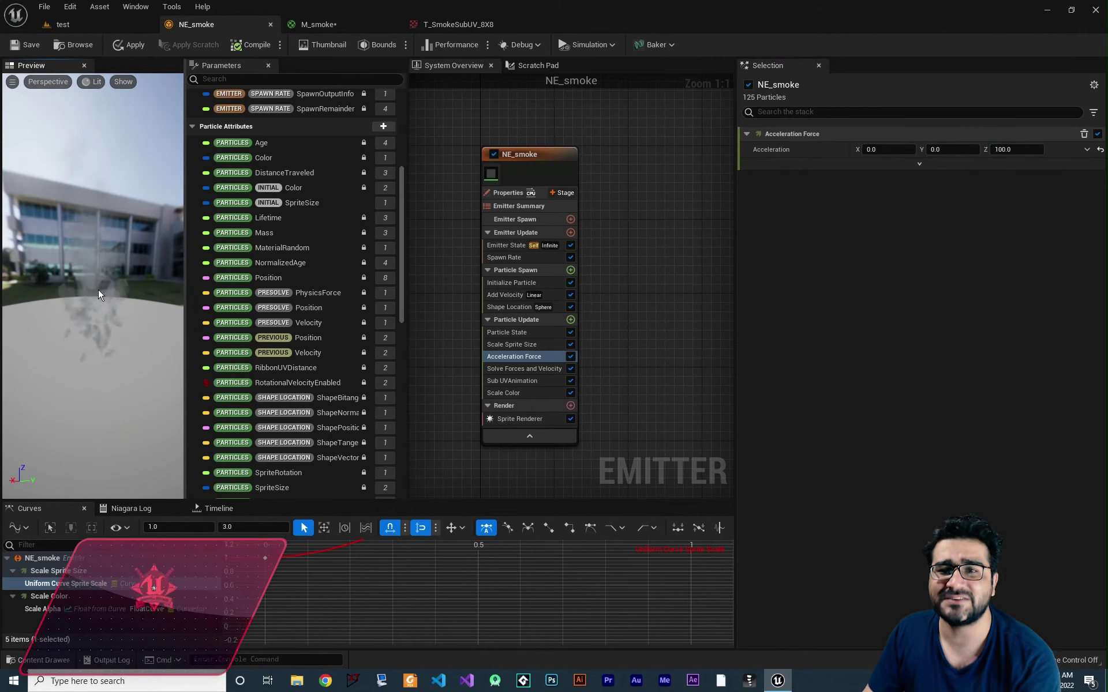
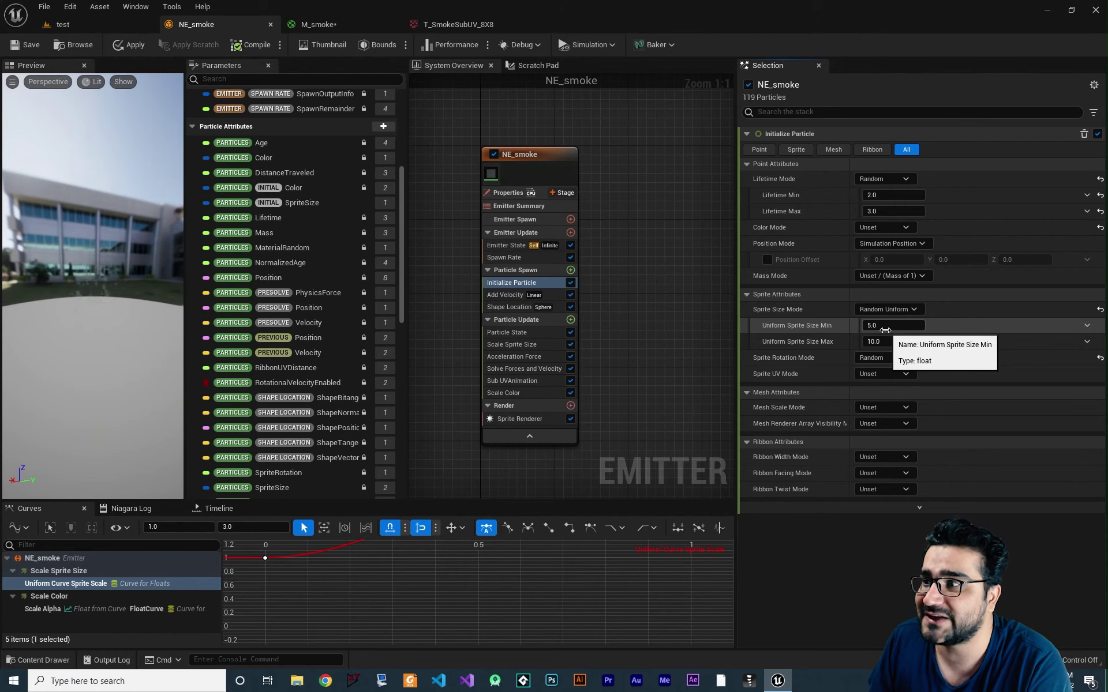
# - In Initialize Particle, set the uniform sprite size minimum to 75 and maximum to 200, and check the smoke in the preview
pyautogui.click(886, 326)
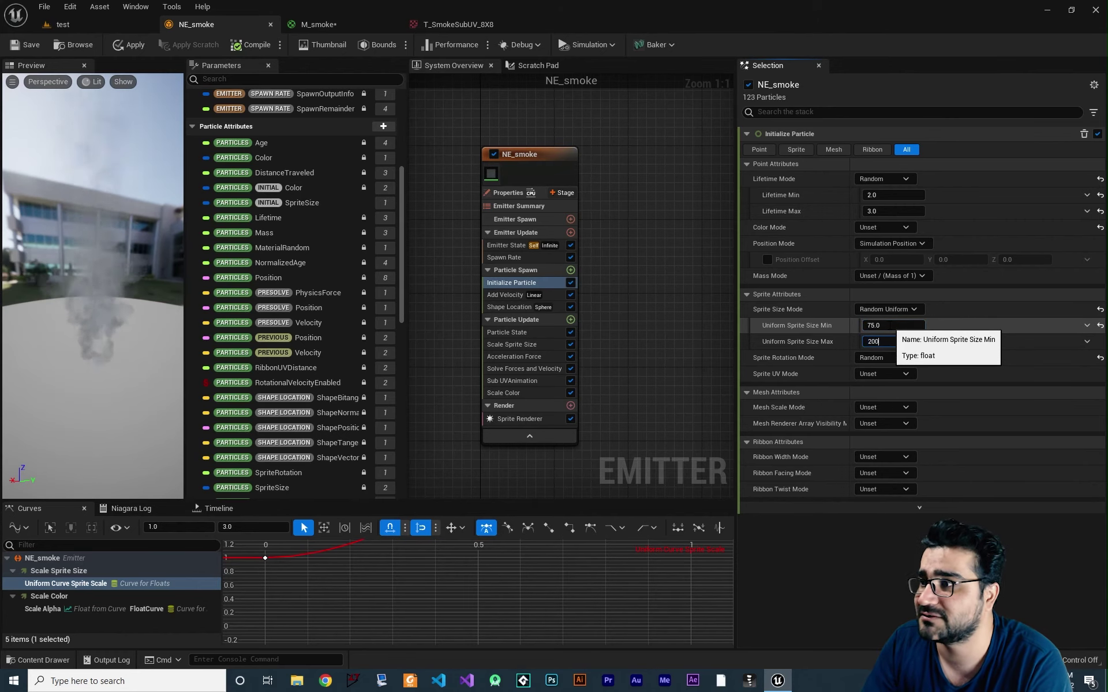
pyautogui.write('200')
pyautogui.press('Return')
pyautogui.moveTo(146, 320); pyautogui.dragTo(98, 321)
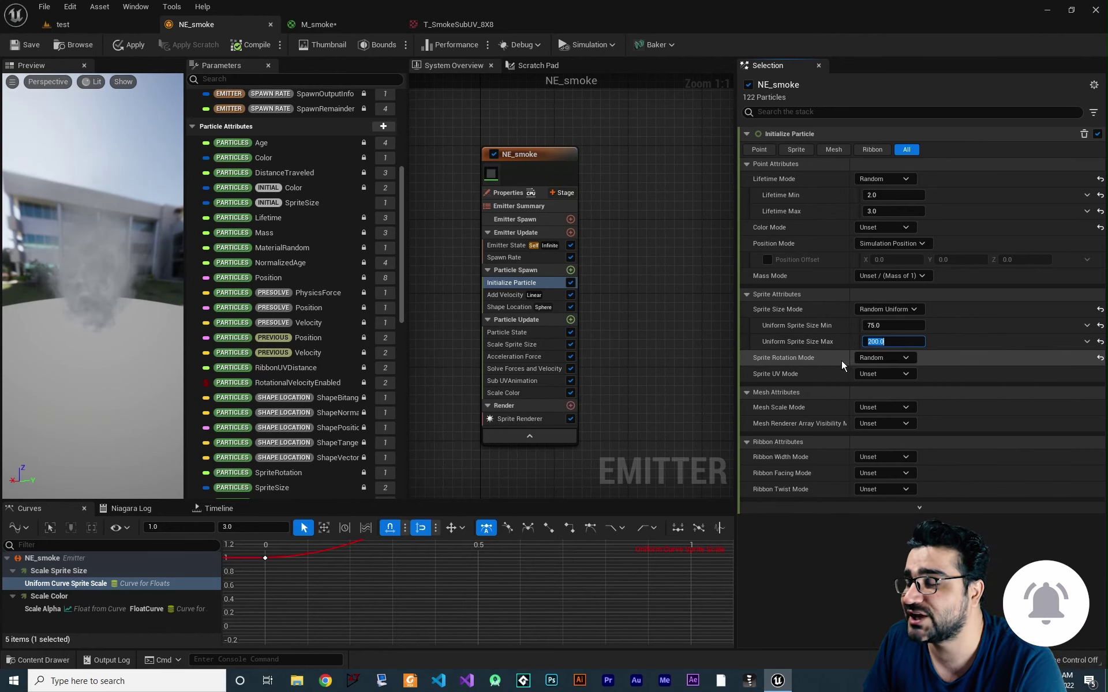
# - Change the Sprite Rotation Mode to Direct Normalized Angle (0-1) and drive the Sprite Rotation Angle with a Random Range Float
pyautogui.click(896, 357)
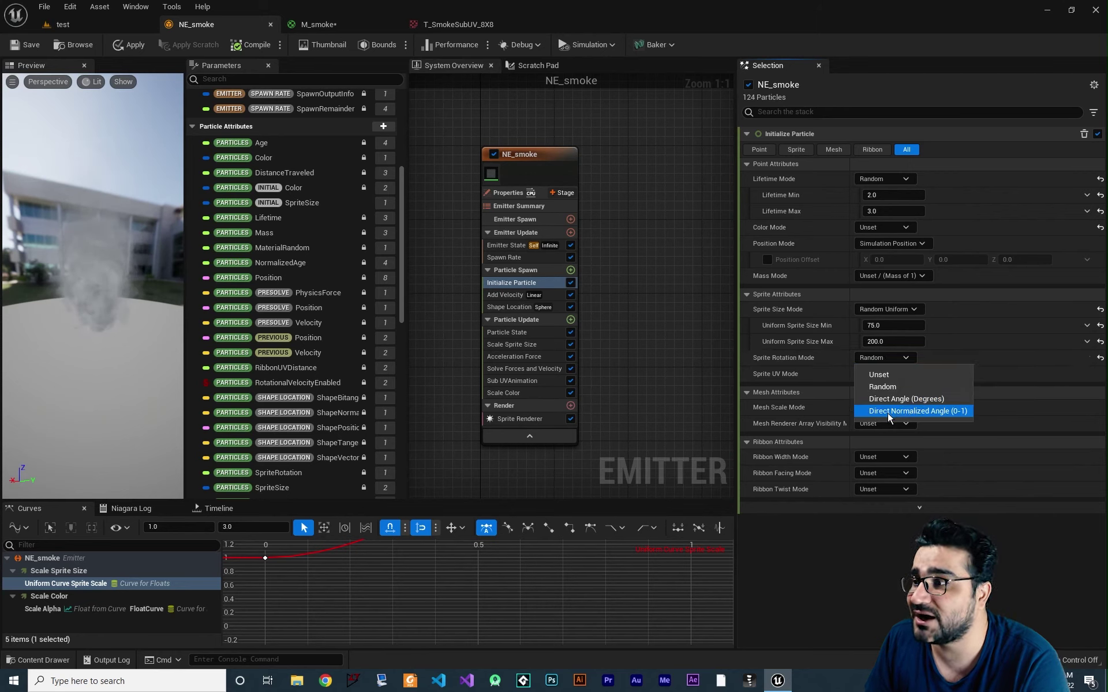
pyautogui.click(921, 413)
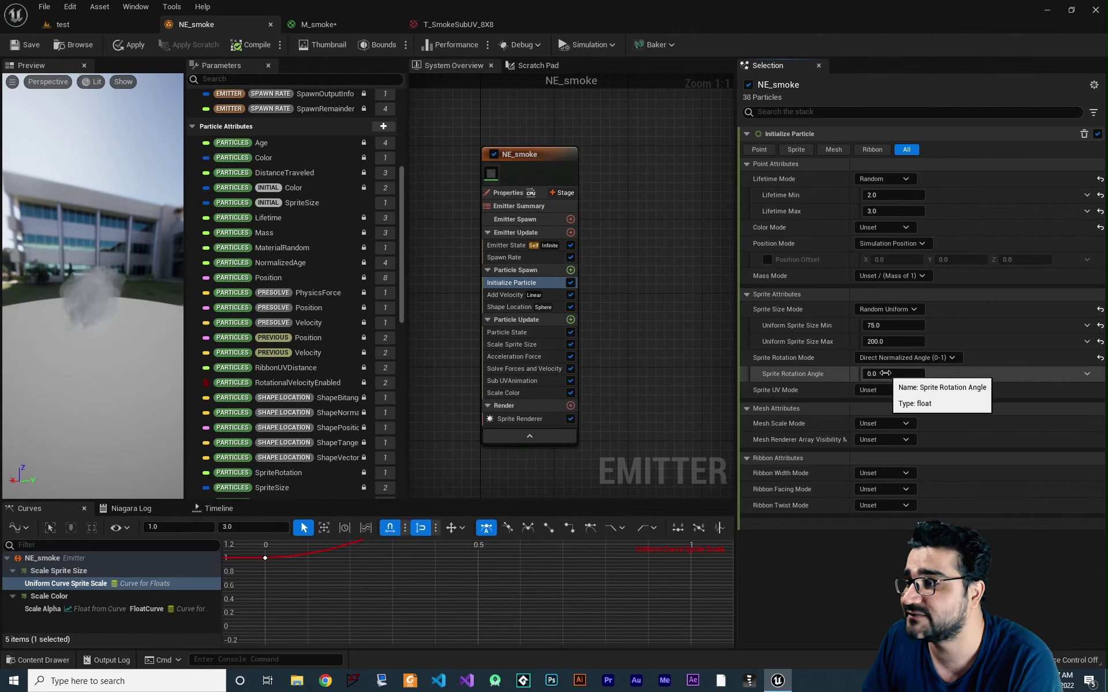
pyautogui.click(1087, 375)
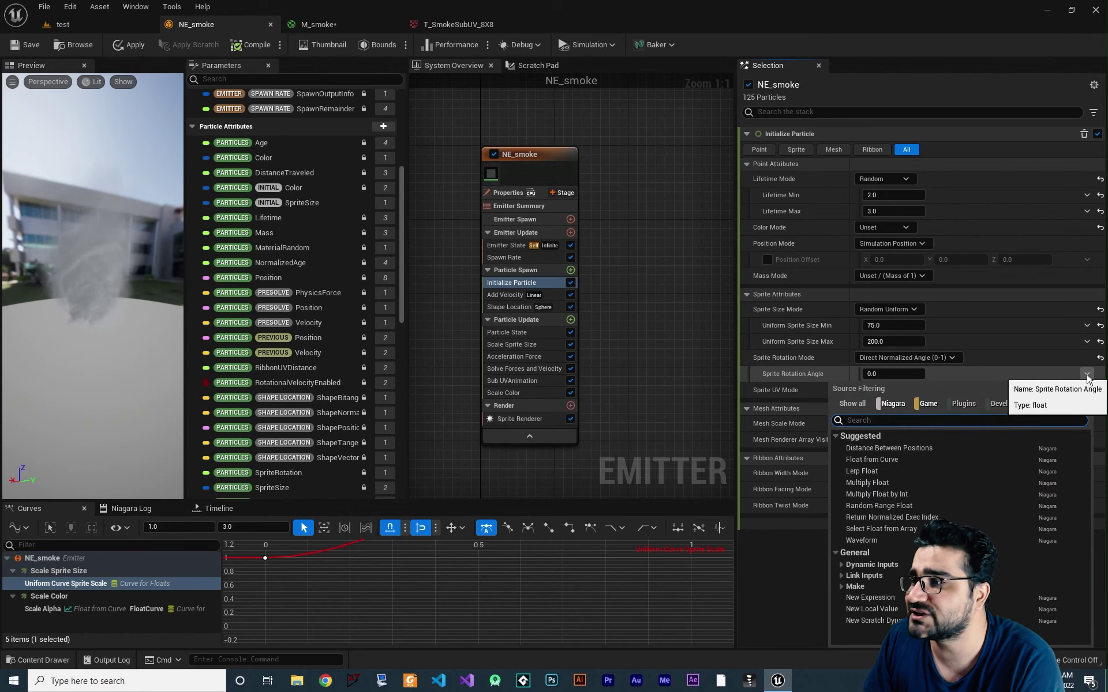
pyautogui.click(925, 506)
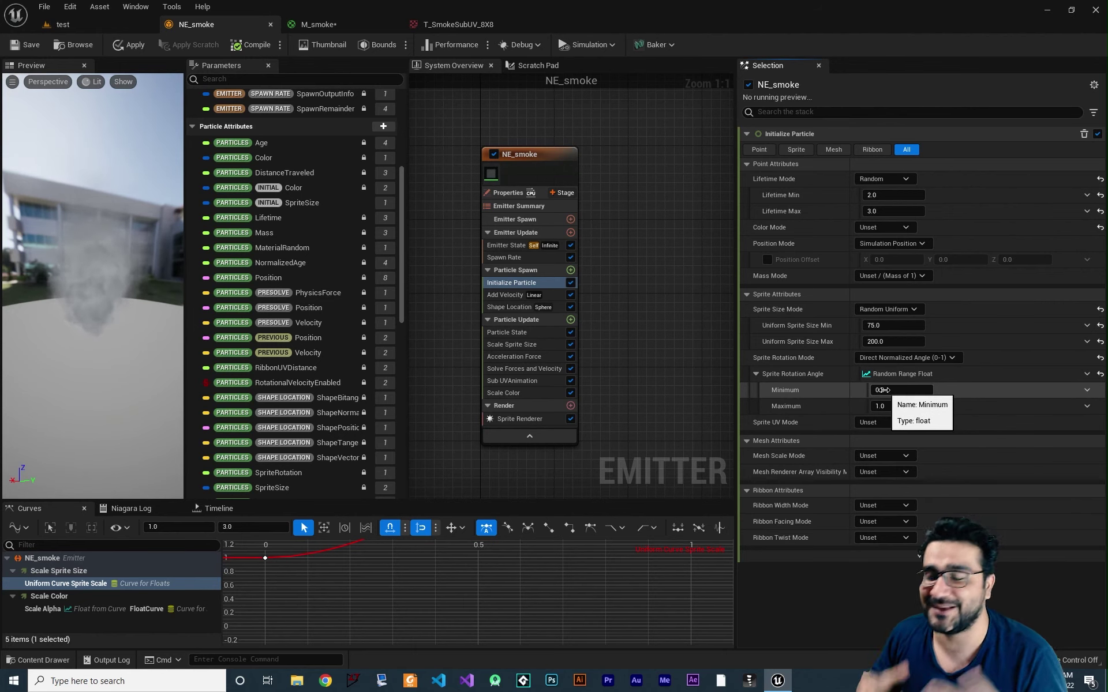
# - Set the random sprite rotation angle's minimum to 0.25 and maximum to 0.5, and orbit the preview to inspect the smoke
pyautogui.click(900, 390)
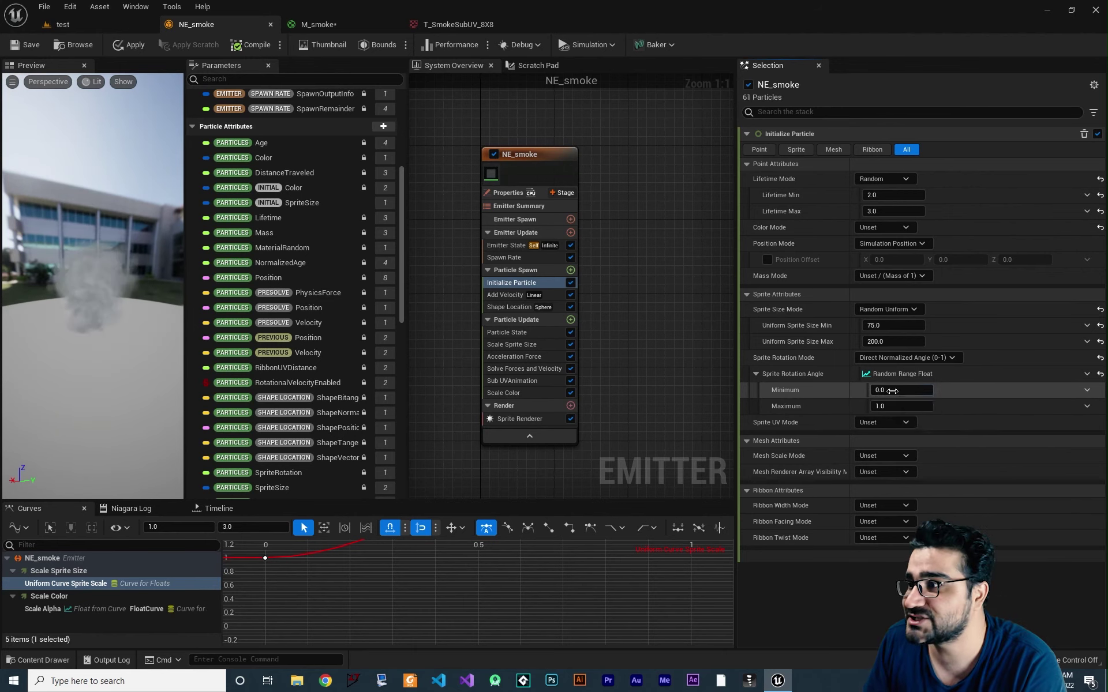
pyautogui.write('0.25')
pyautogui.press('Tab')
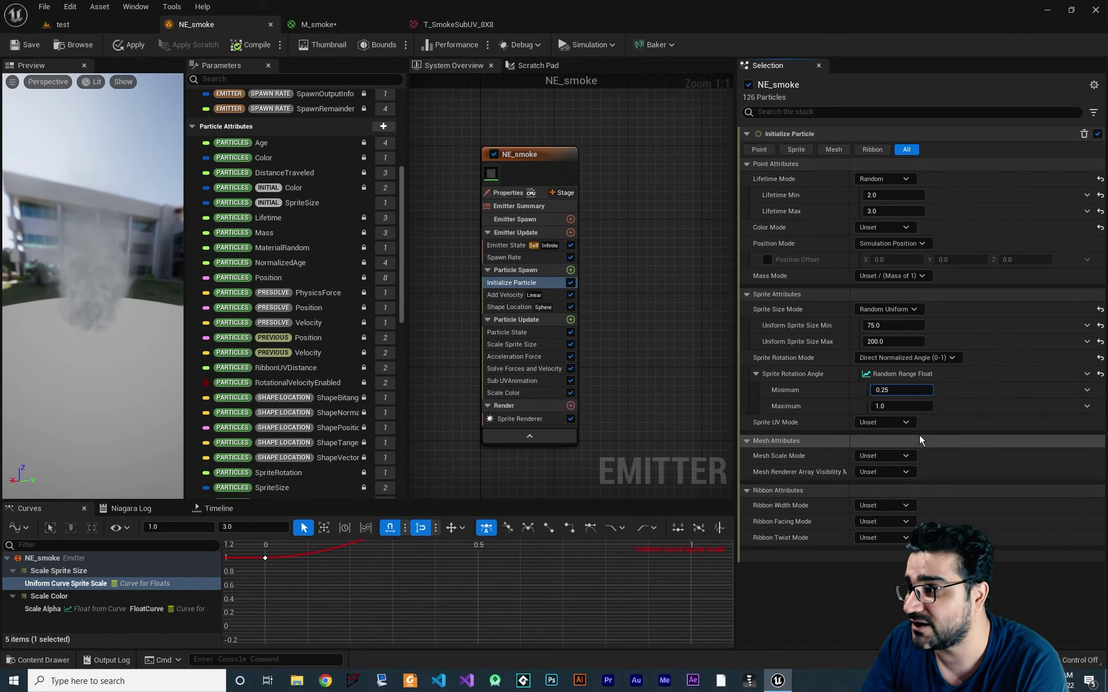
pyautogui.write('0.5')
pyautogui.press('Return')
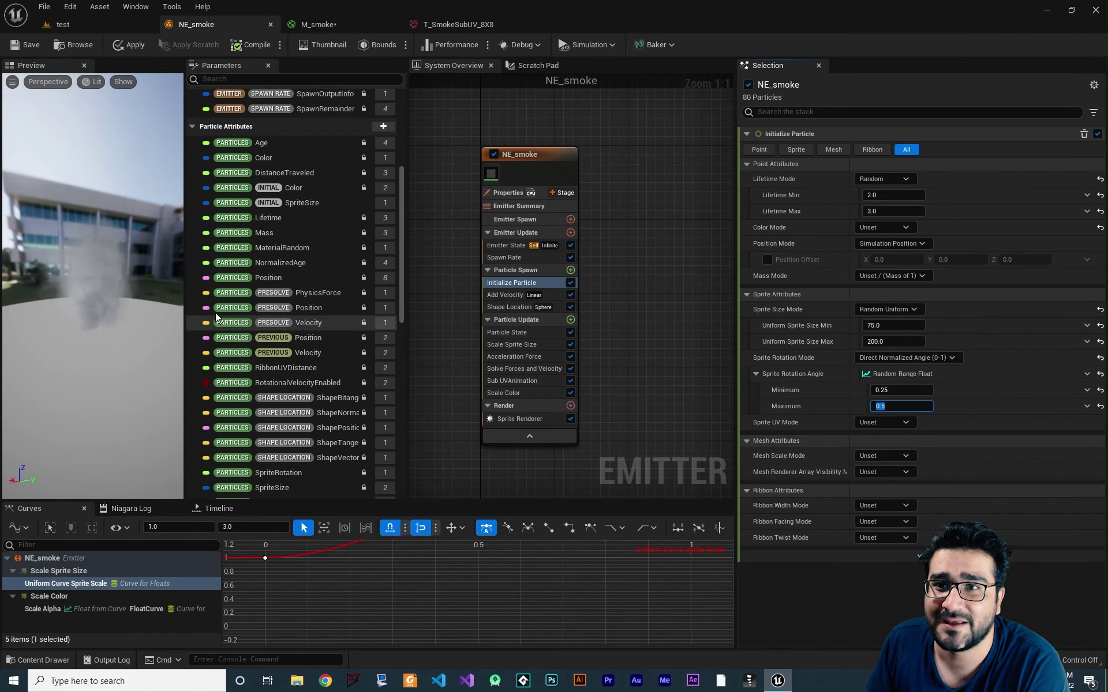
pyautogui.moveTo(91, 300)
pyautogui.mouseDown()
pyautogui.moveTo(75, 298)
pyautogui.moveTo(102, 301)
pyautogui.moveTo(91, 301)
pyautogui.mouseUp()
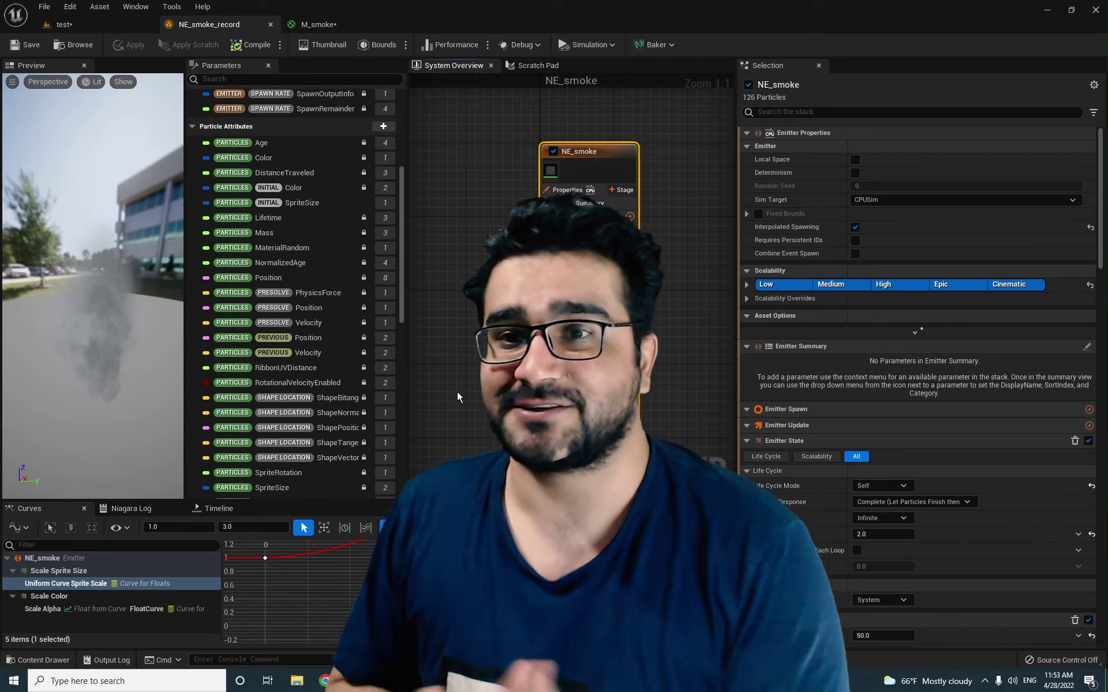
pyautogui.moveTo(86, 341); pyautogui.dragTo(120, 340)
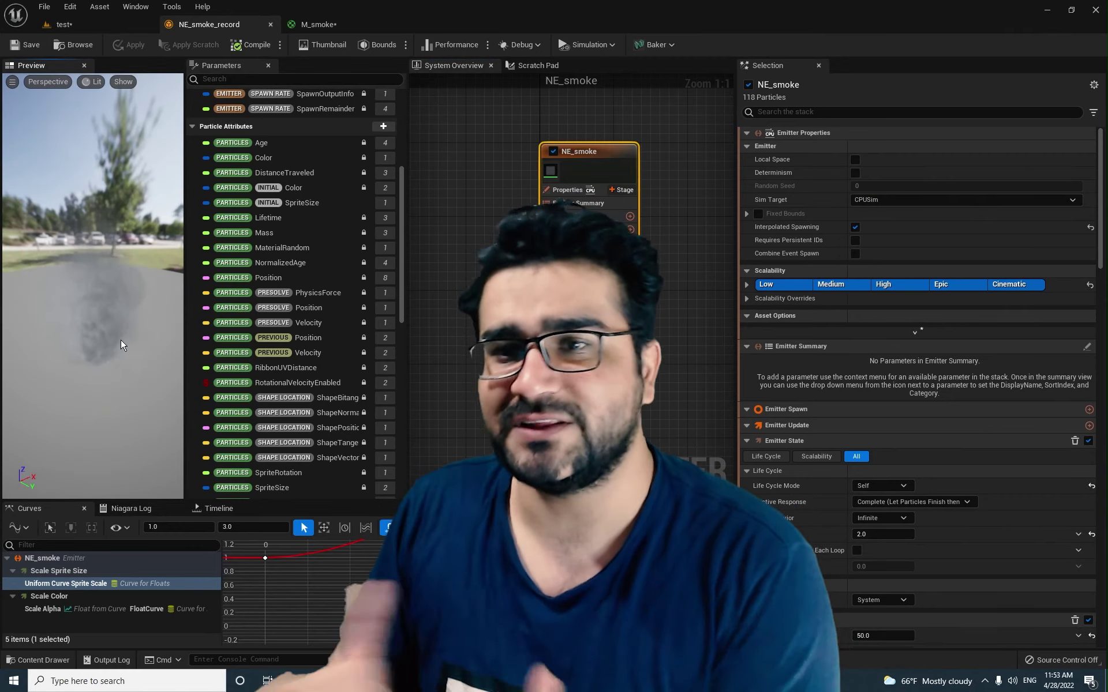